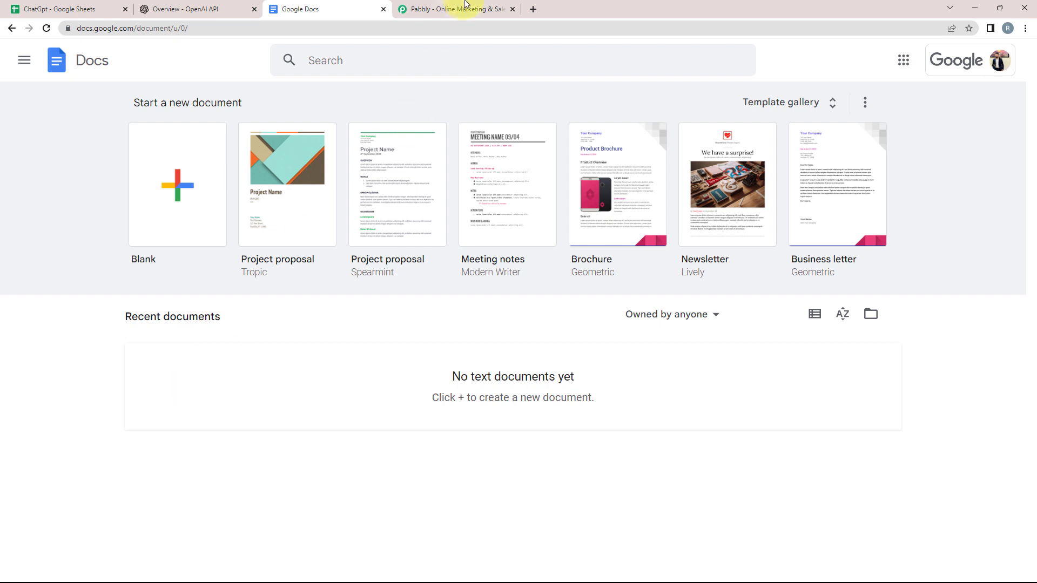
Step: Switch from the empty Google Docs home page to the Pabbly website tab
{"action": "left_click", "coordinate": [462, 9]}
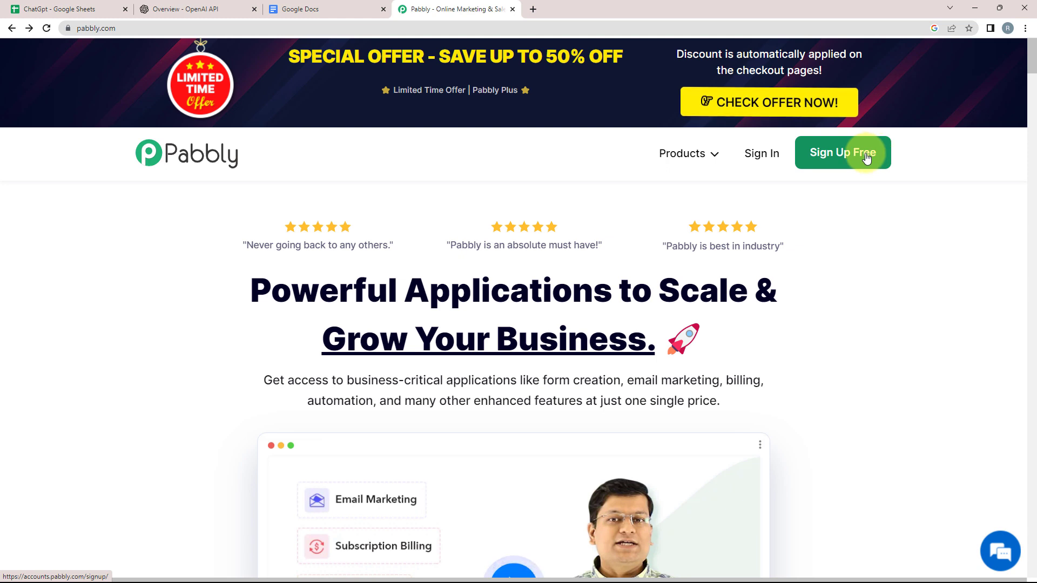
Step: Sign in to Pabbly and launch Pabbly Connect from the account's apps list
{"action": "left_click", "coordinate": [763, 153]}
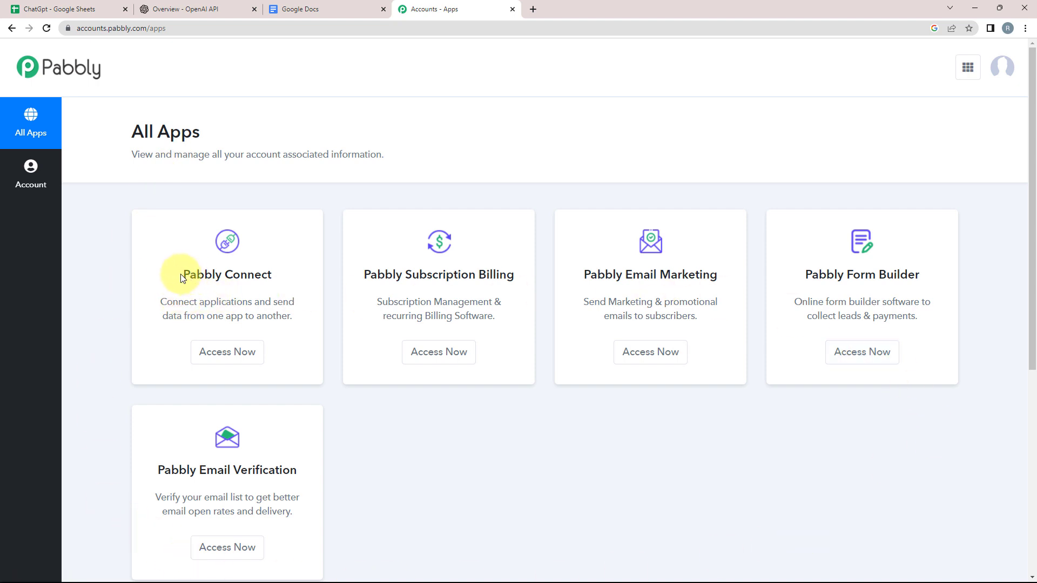
{"action": "left_click_drag", "start_coordinate": [182, 278], "coordinate": [272, 270]}
{"action": "left_click_drag", "start_coordinate": [181, 278], "coordinate": [275, 275]}
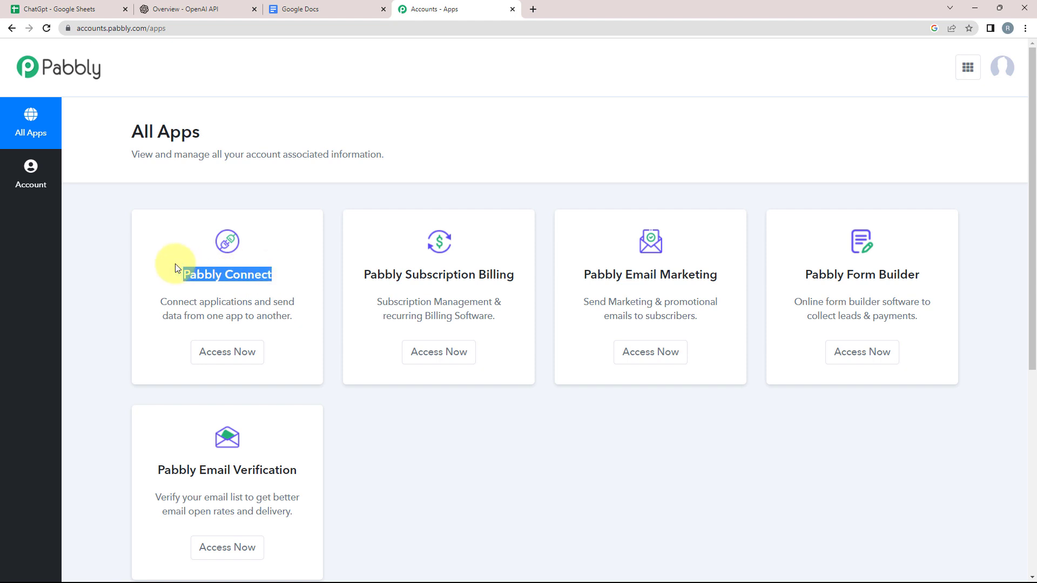
{"action": "left_click", "coordinate": [90, 277]}
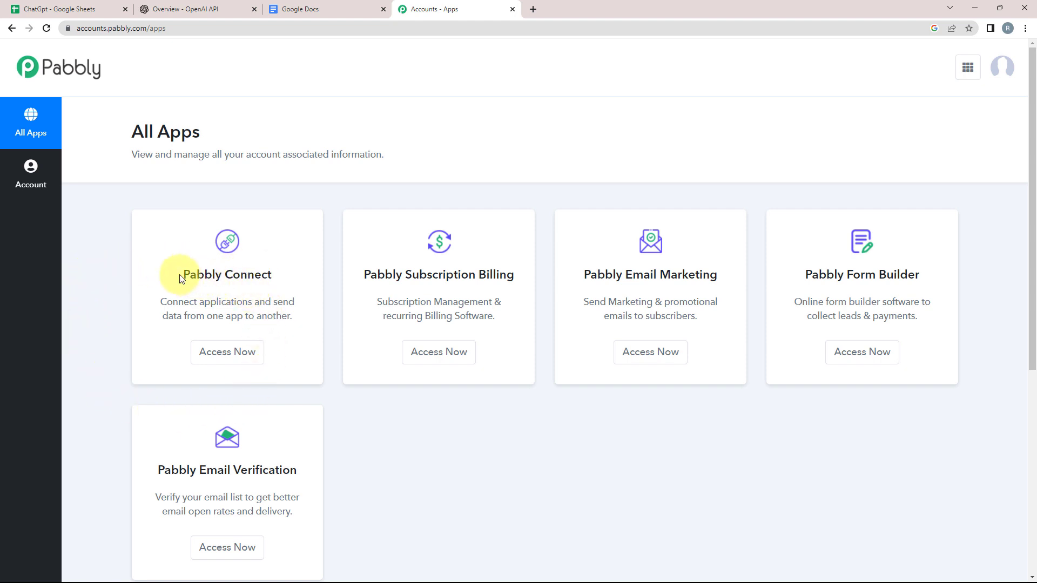
{"action": "left_click_drag", "start_coordinate": [182, 274], "coordinate": [273, 274]}
{"action": "left_click", "coordinate": [221, 357]}
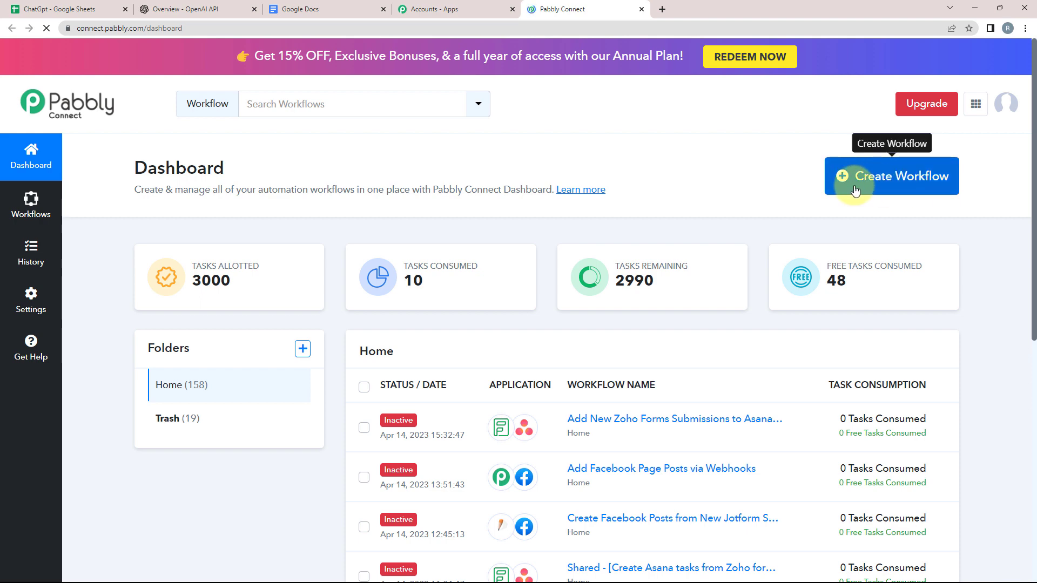
Step: Create a workflow named 'Create Creative Content using ChatGpt' and collapse its trigger's app chooser
{"action": "left_click", "coordinate": [844, 188]}
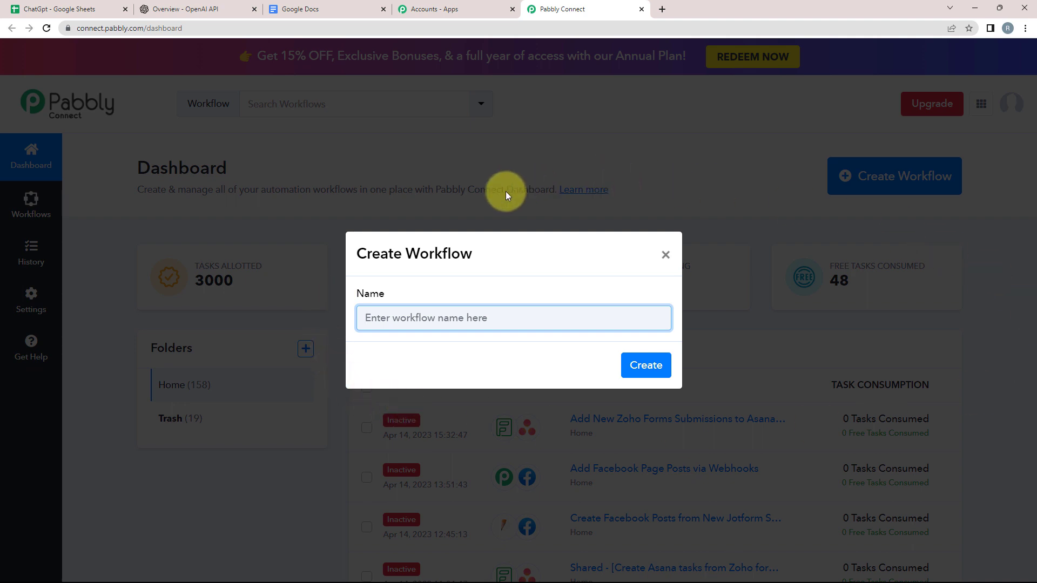
{"action": "type", "text": "Create Creative Content using ChatGpt"}
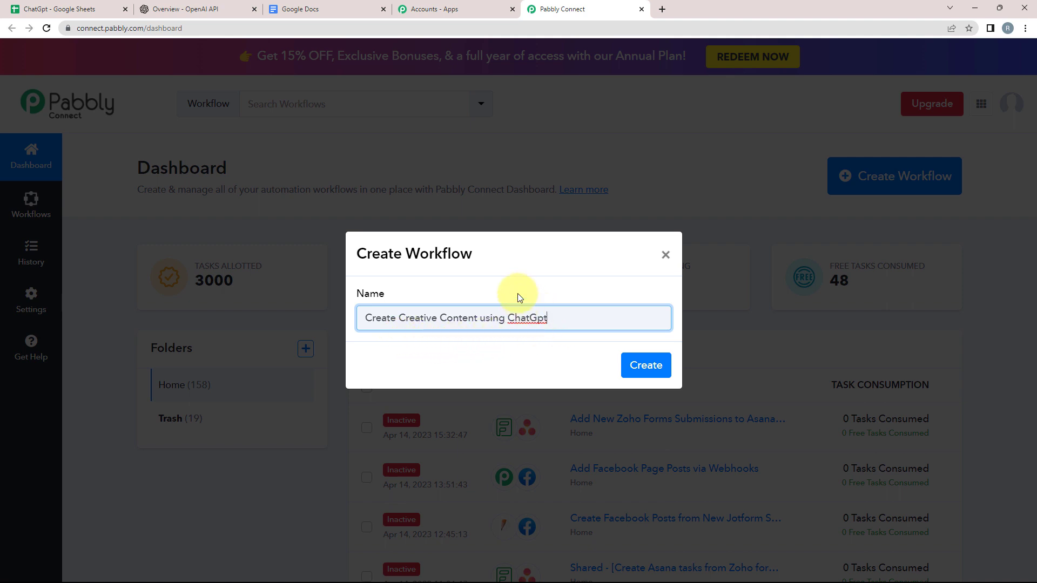
{"action": "left_click", "coordinate": [648, 365]}
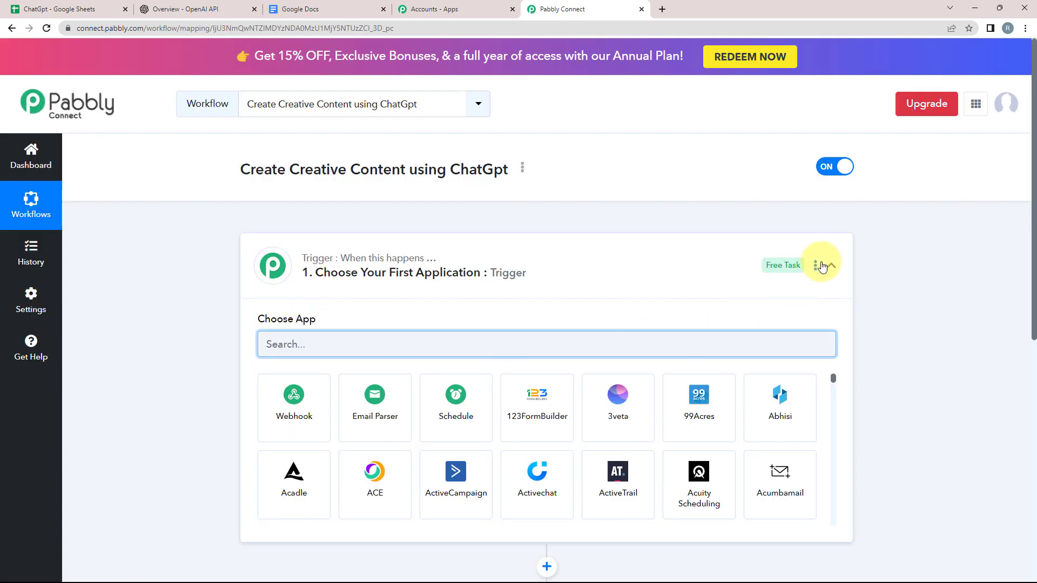
{"action": "left_click", "coordinate": [826, 266]}
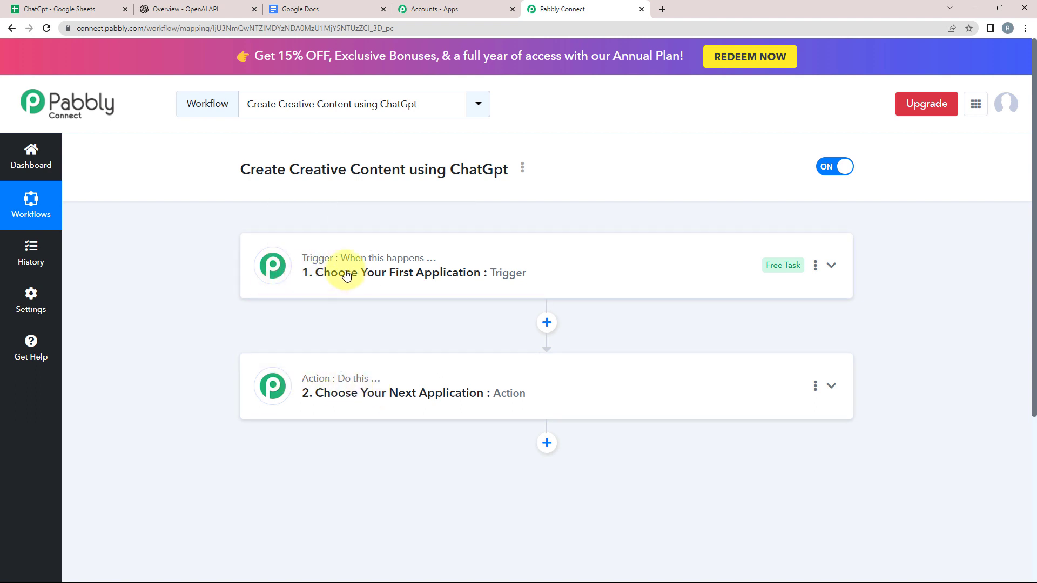
Step: Set the trigger to Google Sheets with the New or Updated Spreadsheet Row event
{"action": "left_click", "coordinate": [371, 273]}
{"action": "key", "text": "ctrl+1"}
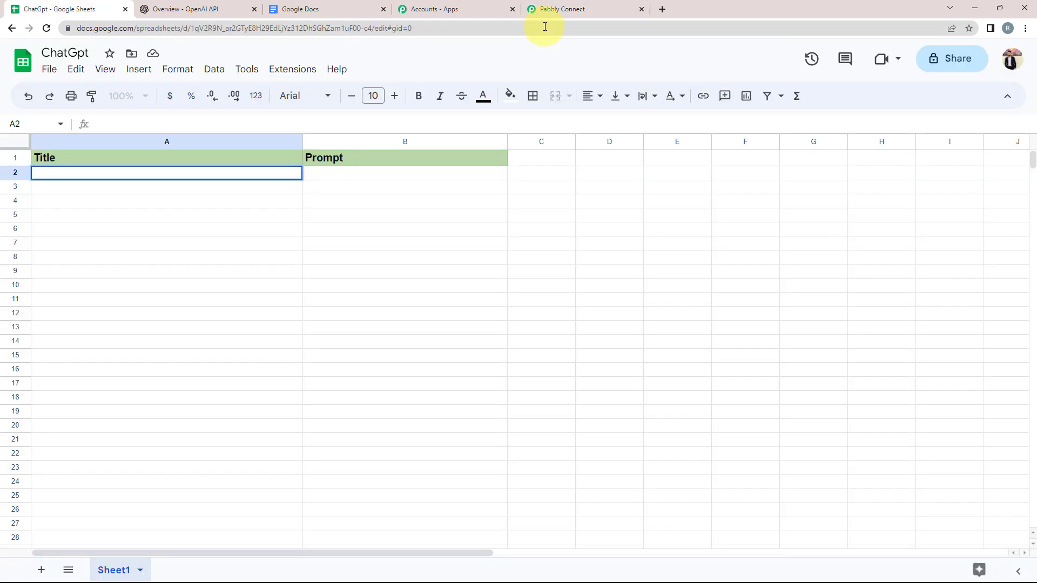
{"action": "double_click", "coordinate": [106, 177]}
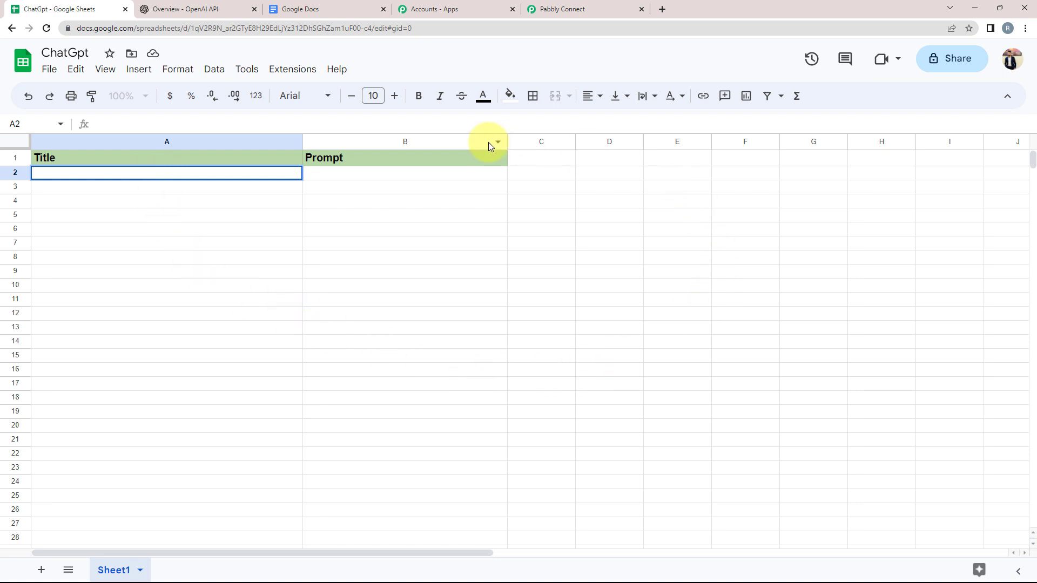
{"action": "left_click", "coordinate": [529, 9]}
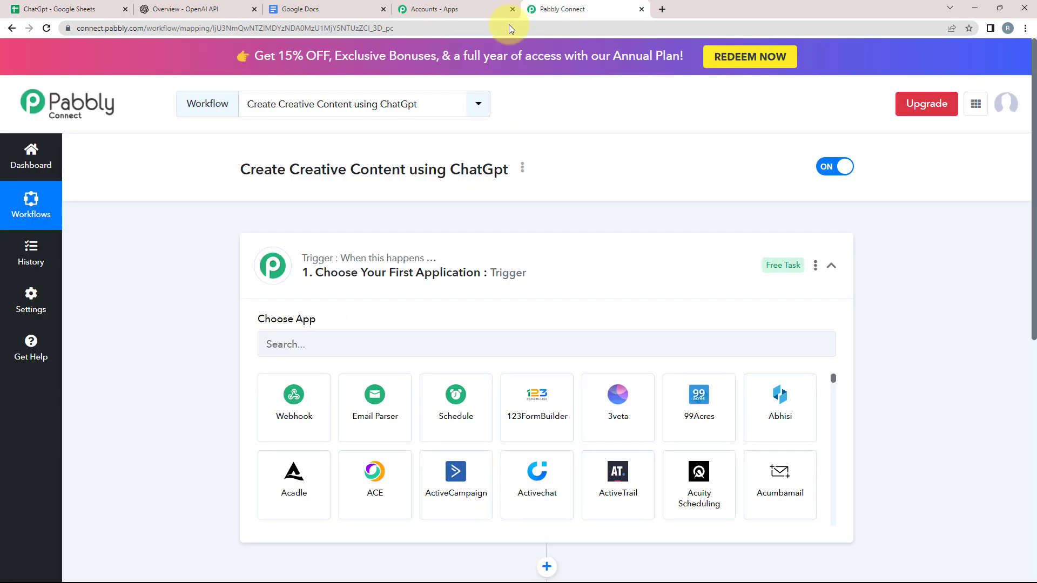
{"action": "left_click", "coordinate": [294, 352]}
{"action": "type", "text": "google sheets"}
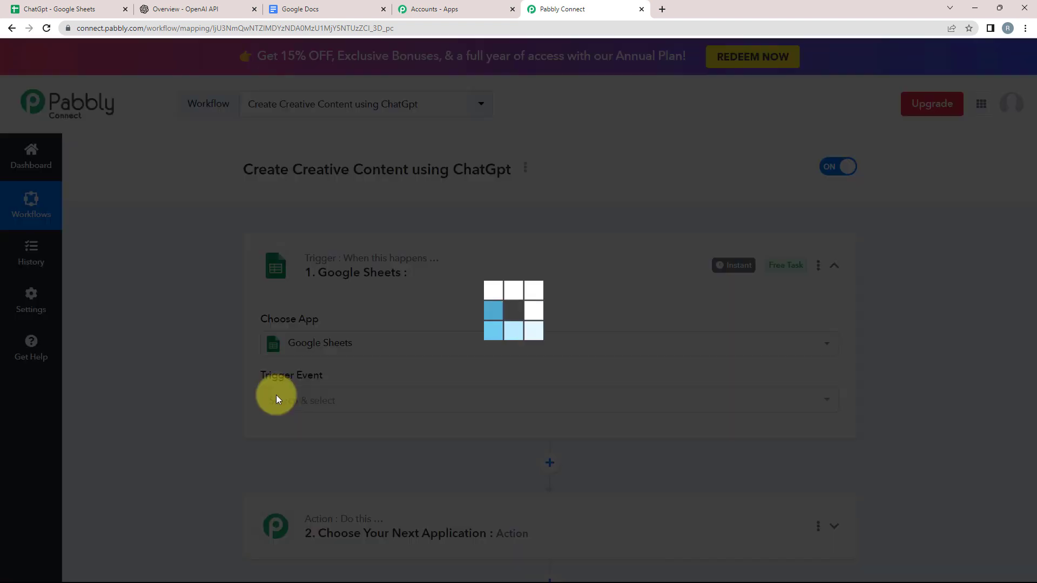
{"action": "left_click", "coordinate": [277, 396]}
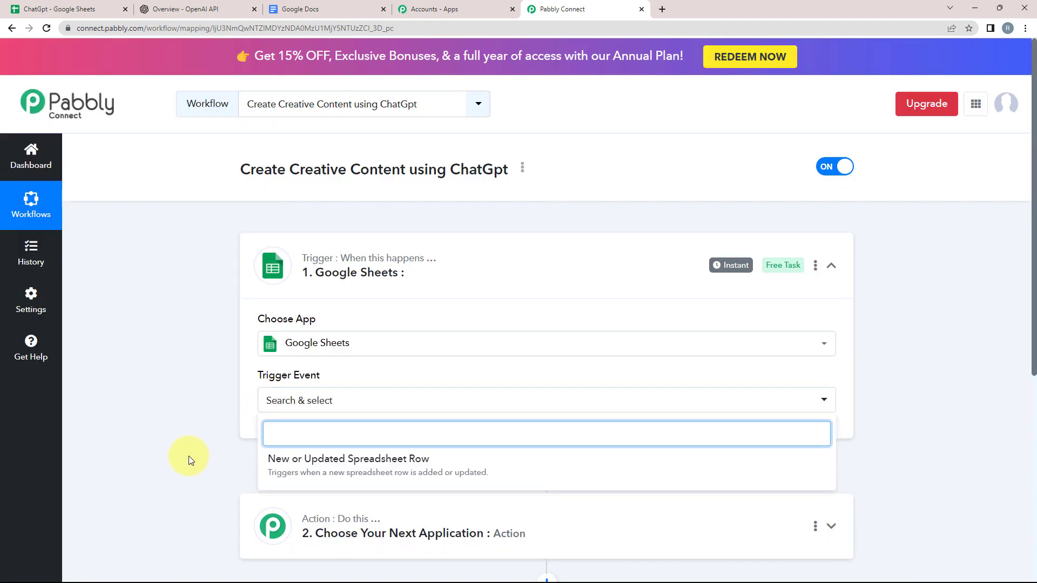
{"action": "left_click", "coordinate": [329, 460]}
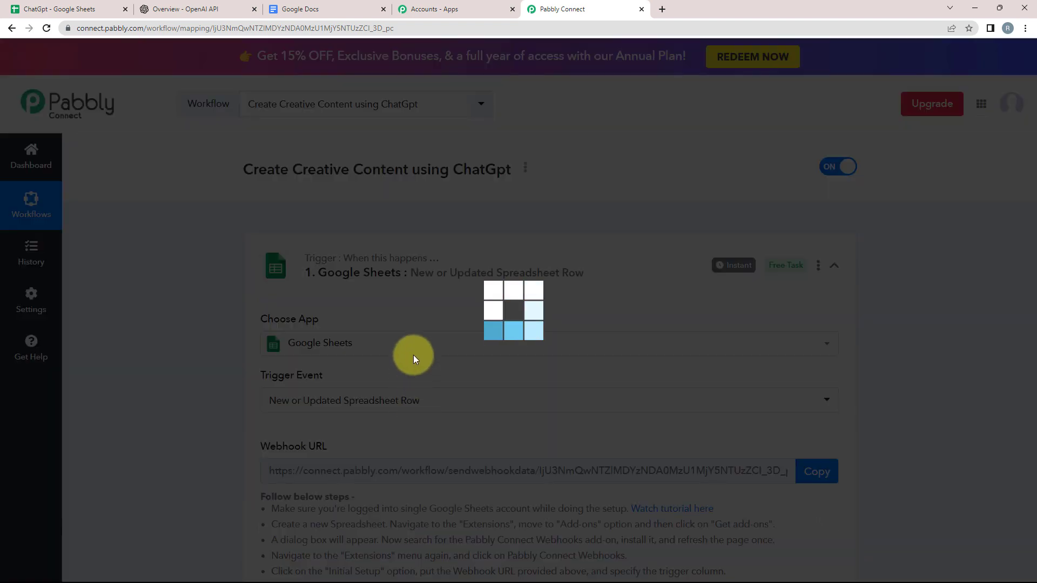
Step: Review the webhook setup steps and copy the trigger's Webhook URL
{"action": "left_click", "coordinate": [51, 9]}
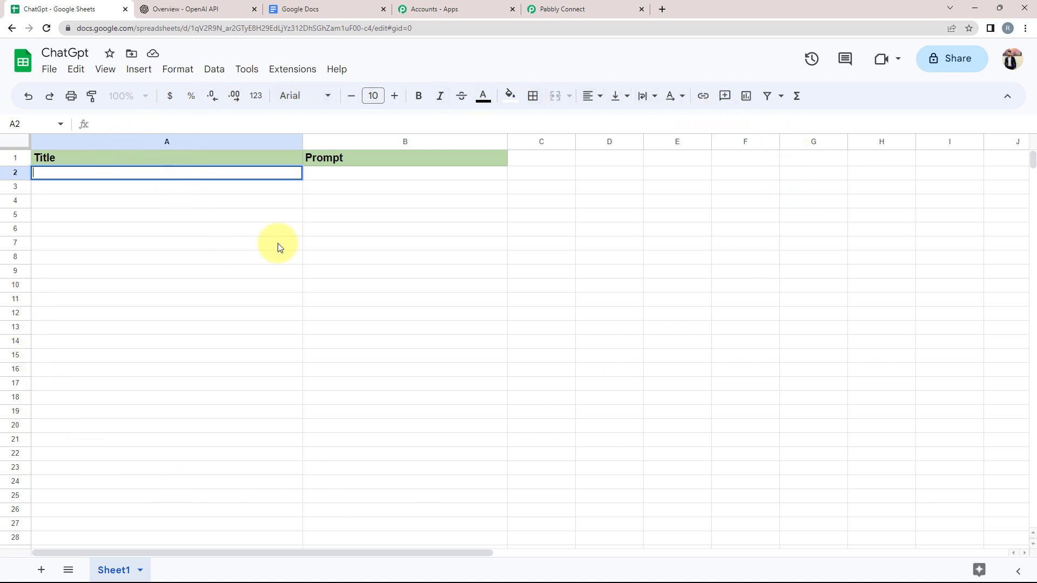
{"action": "left_click", "coordinate": [559, 10]}
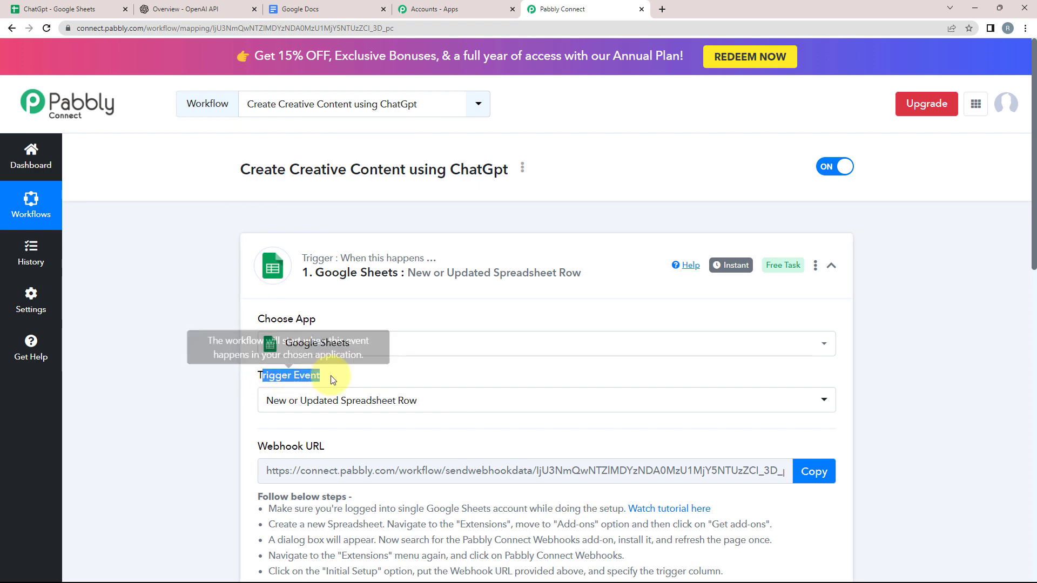
{"action": "scroll", "coordinate": [337, 179], "scroll_direction": "down", "scroll_amount": 3}
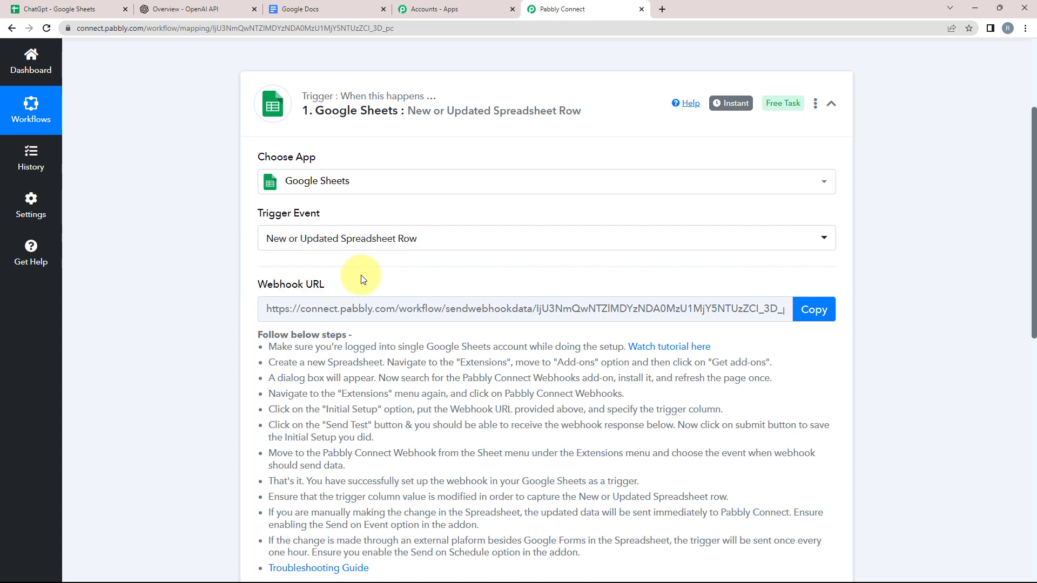
{"action": "mouse_move", "coordinate": [294, 286]}
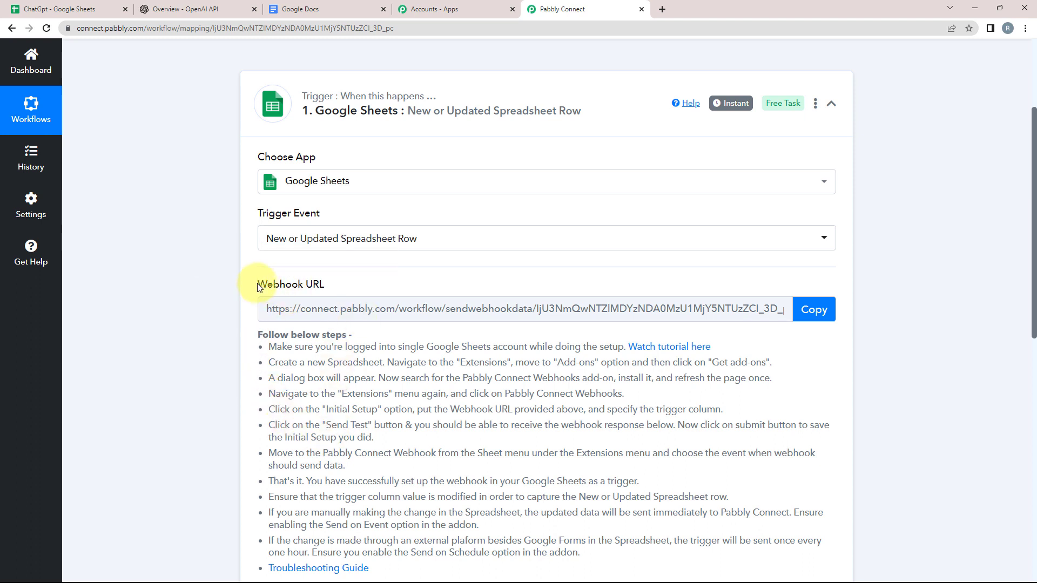
{"action": "left_click_drag", "start_coordinate": [258, 288], "coordinate": [274, 314]}
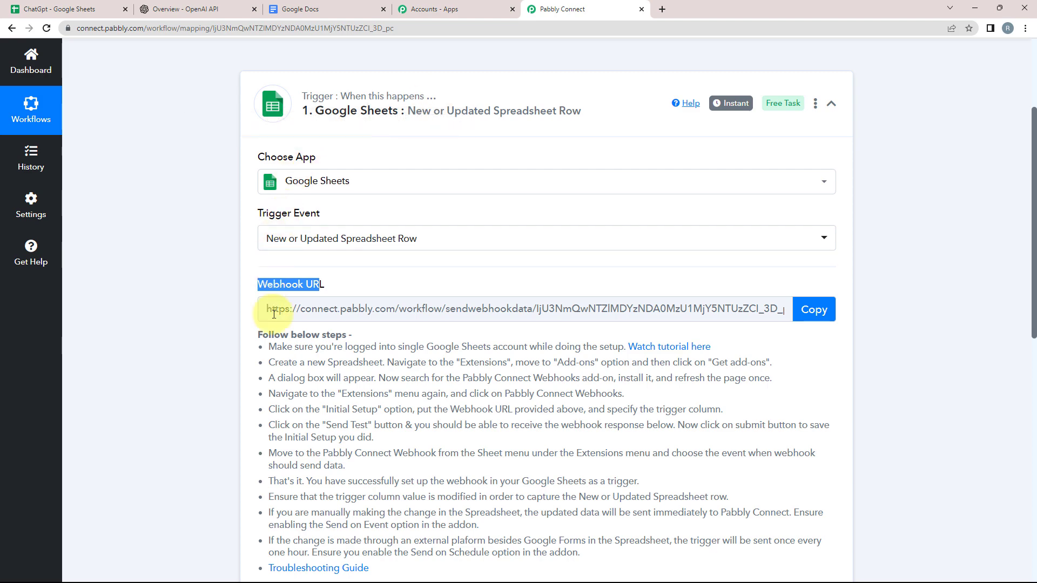
{"action": "scroll", "coordinate": [269, 227], "scroll_direction": "down", "scroll_amount": 2}
{"action": "left_click_drag", "start_coordinate": [269, 243], "coordinate": [614, 447]}
{"action": "left_click", "coordinate": [625, 440]}
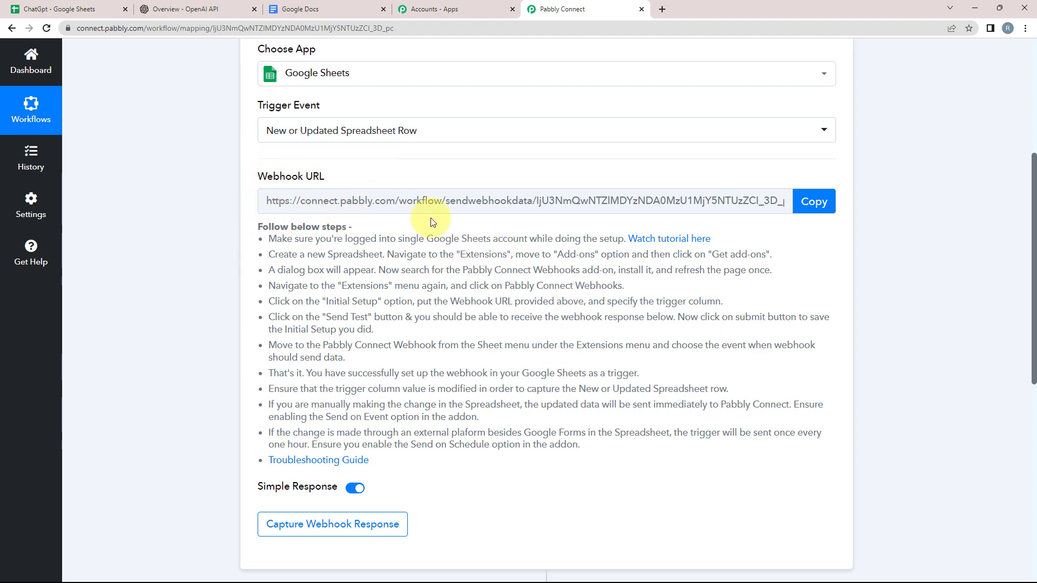
{"action": "left_click", "coordinate": [832, 204]}
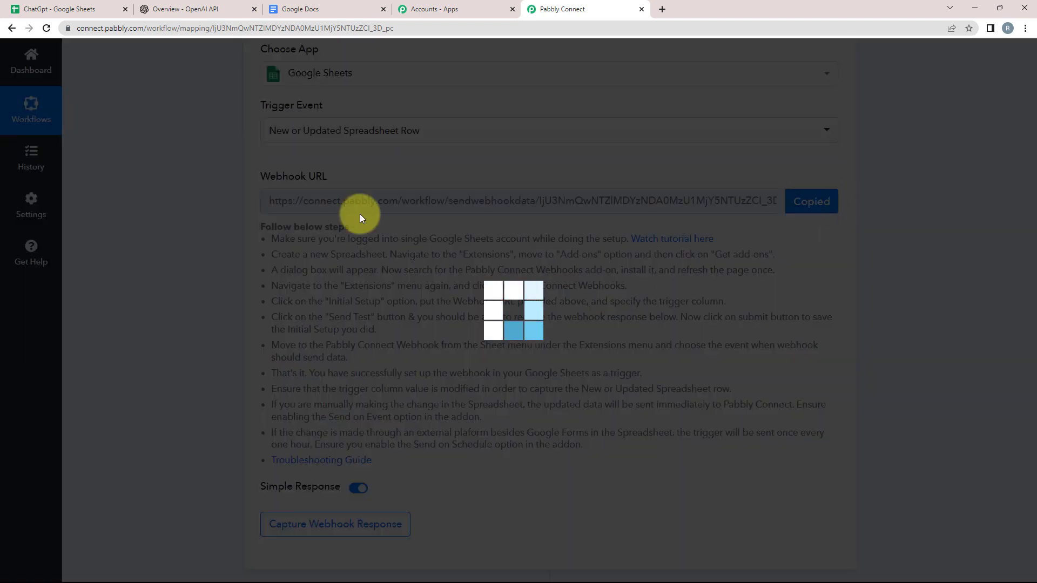
{"action": "left_click", "coordinate": [57, 9]}
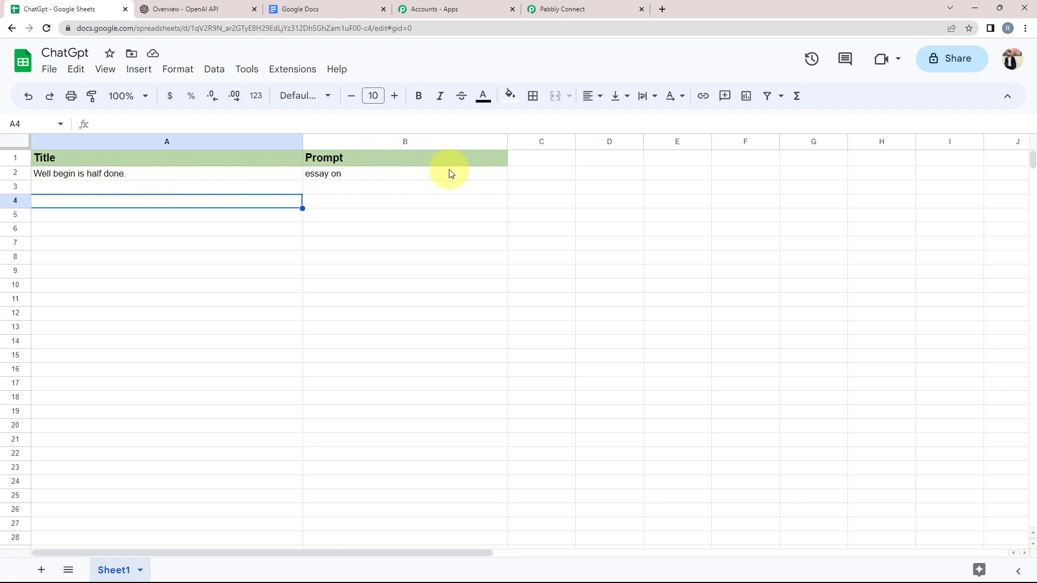
Step: Put 'Well begin is half done.' in cell A2 and 'essay on' in cell B2
{"action": "left_click", "coordinate": [382, 178]}
{"action": "left_click", "coordinate": [89, 177]}
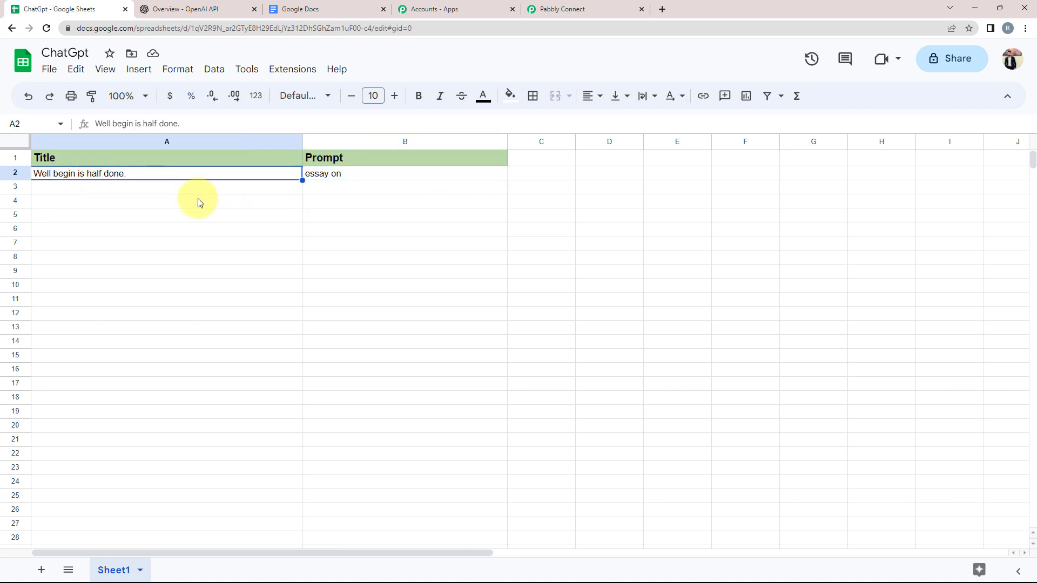
{"action": "left_click", "coordinate": [329, 181]}
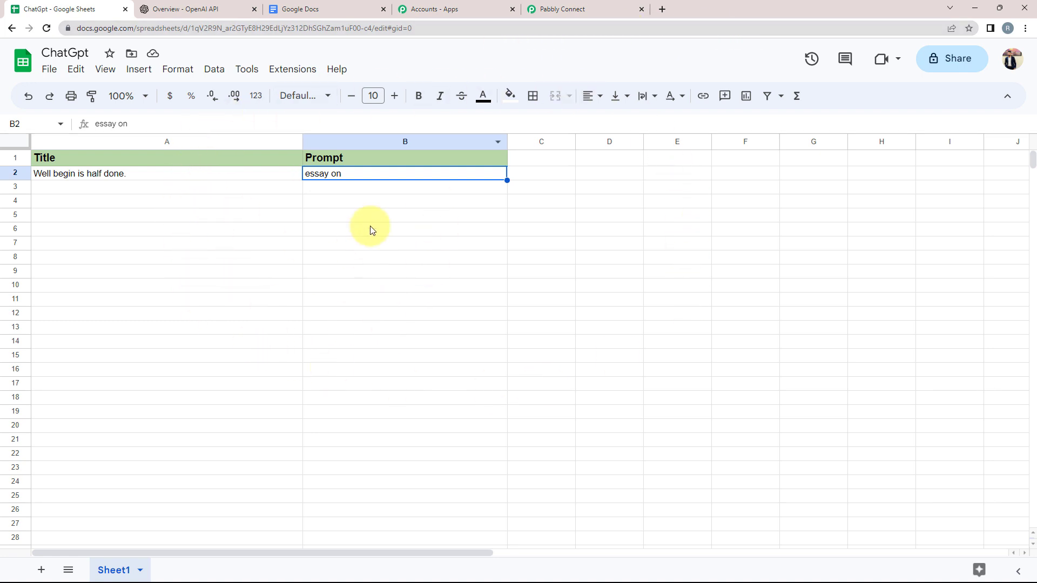
Step: Look up the Pabbly Connect Webhooks add-on in the Marketplace, then close it
{"action": "left_click", "coordinate": [103, 187]}
{"action": "left_click", "coordinate": [283, 67]}
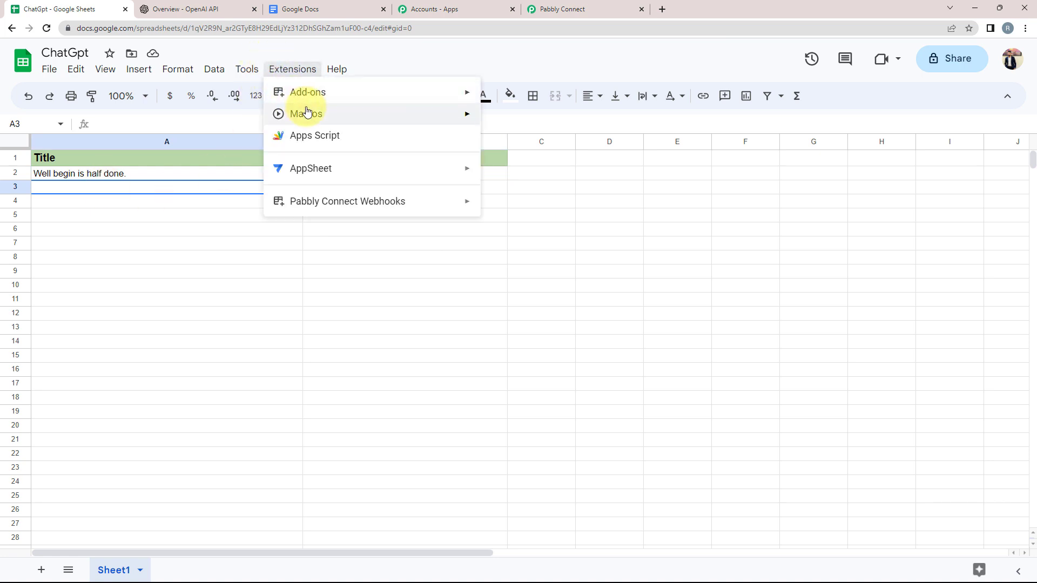
{"action": "mouse_move", "coordinate": [307, 95]}
{"action": "left_click", "coordinate": [507, 100]}
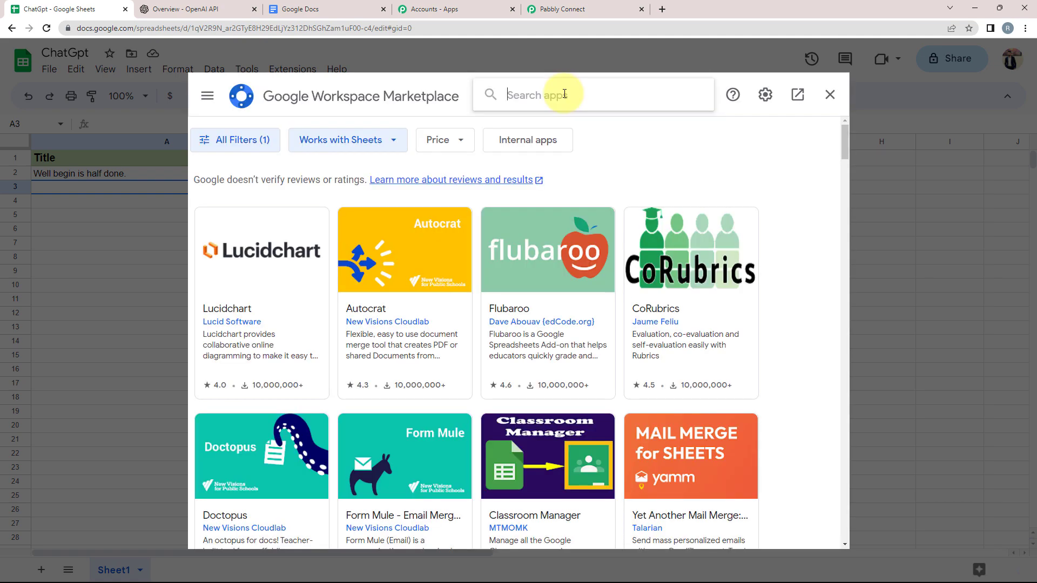
{"action": "left_click", "coordinate": [564, 94]}
{"action": "key", "text": "ctrl+v"}
{"action": "key", "text": "Return"}
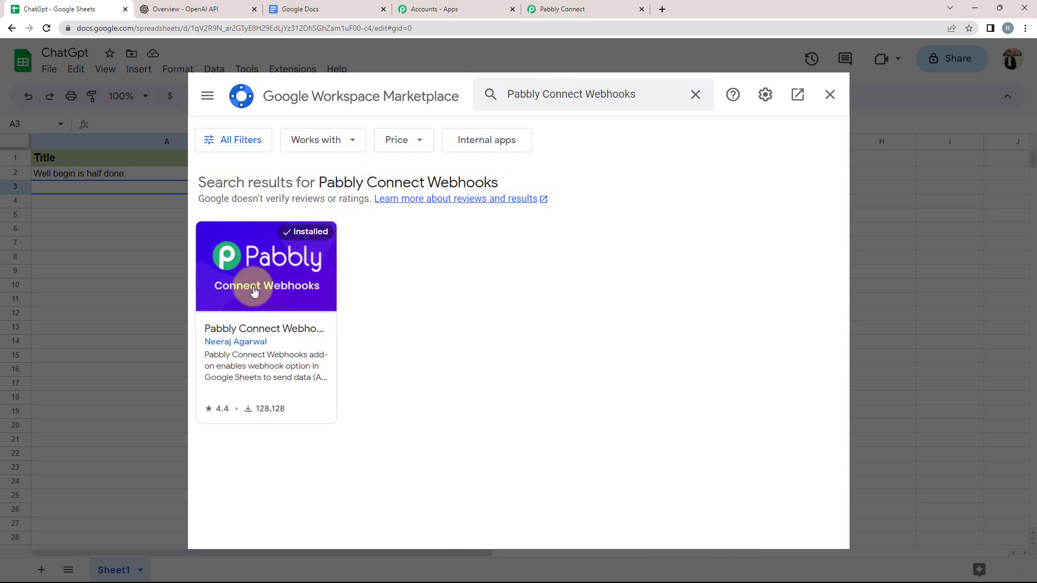
{"action": "left_click", "coordinate": [256, 286]}
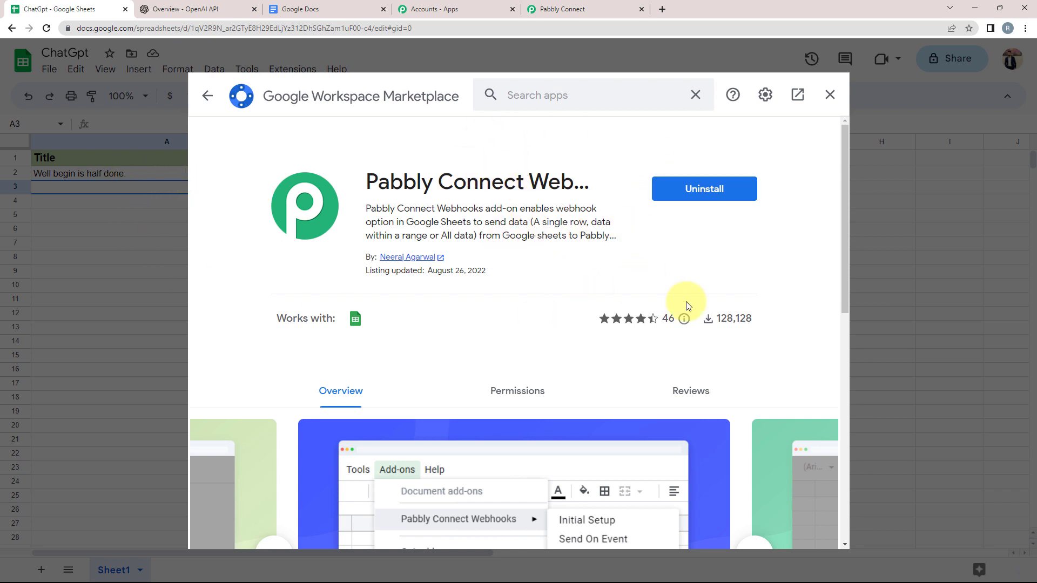
{"action": "left_click", "coordinate": [828, 89]}
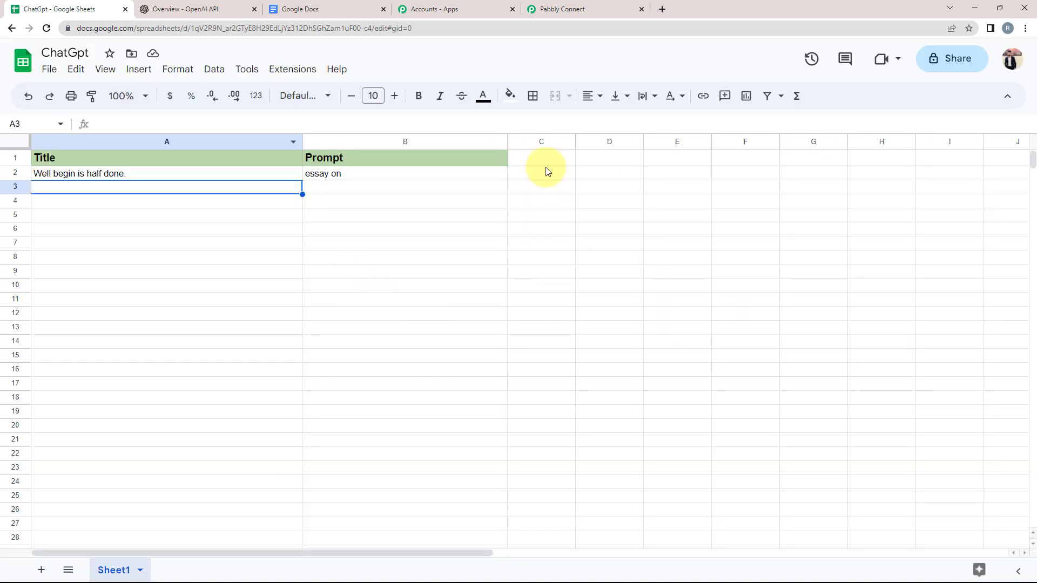
Step: Open Extensions > Pabbly Connect Webhooks > Initial Setup
{"action": "left_click", "coordinate": [279, 75]}
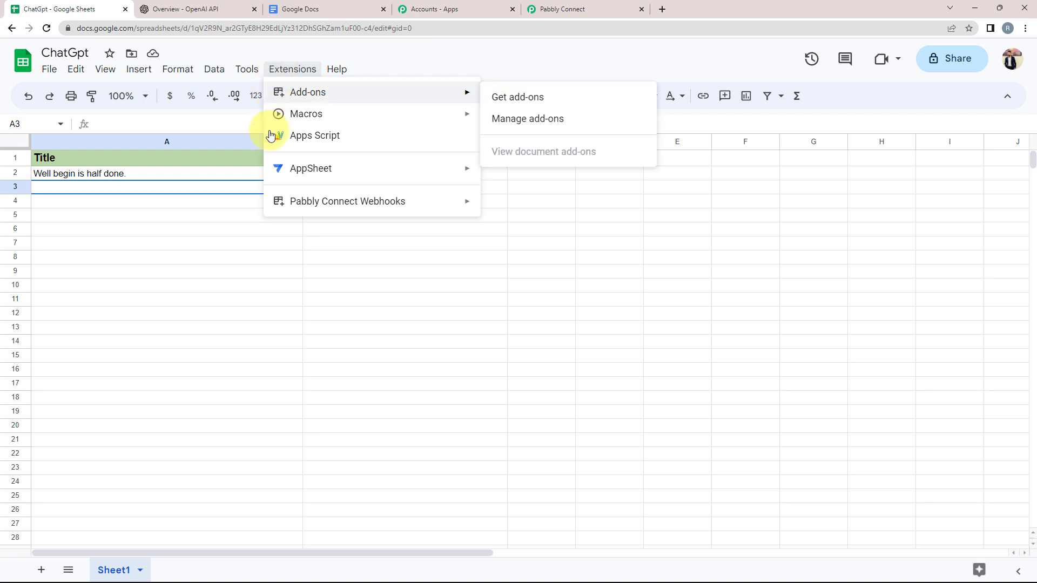
{"action": "mouse_move", "coordinate": [348, 204]}
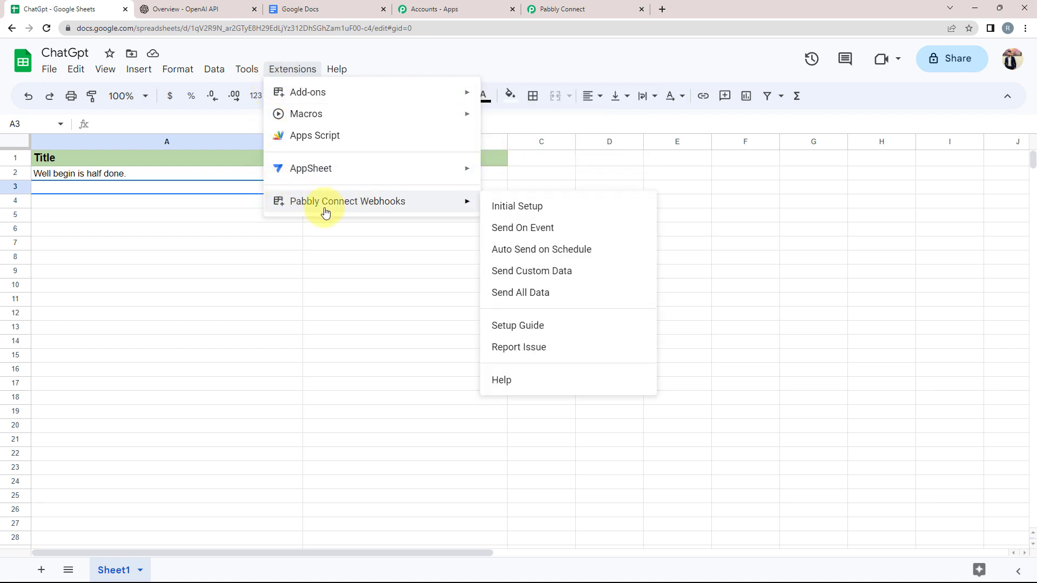
{"action": "left_click", "coordinate": [507, 208]}
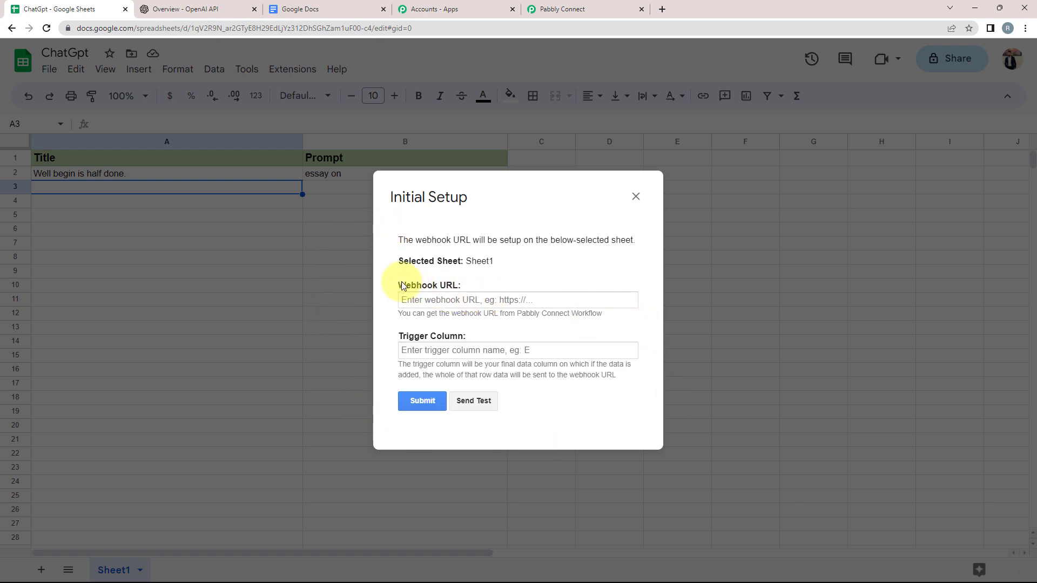
Step: Paste the workflow's webhook URL from Pabbly Connect into the Webhook URL field
{"action": "left_click_drag", "start_coordinate": [398, 289], "coordinate": [460, 285]}
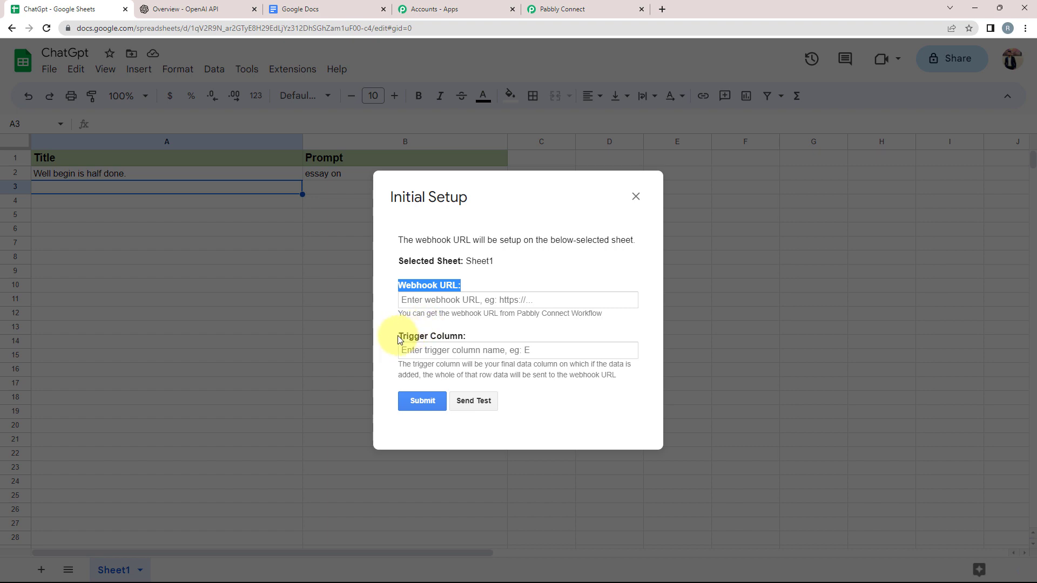
{"action": "left_click_drag", "start_coordinate": [399, 339], "coordinate": [470, 335]}
{"action": "left_click", "coordinate": [420, 301]}
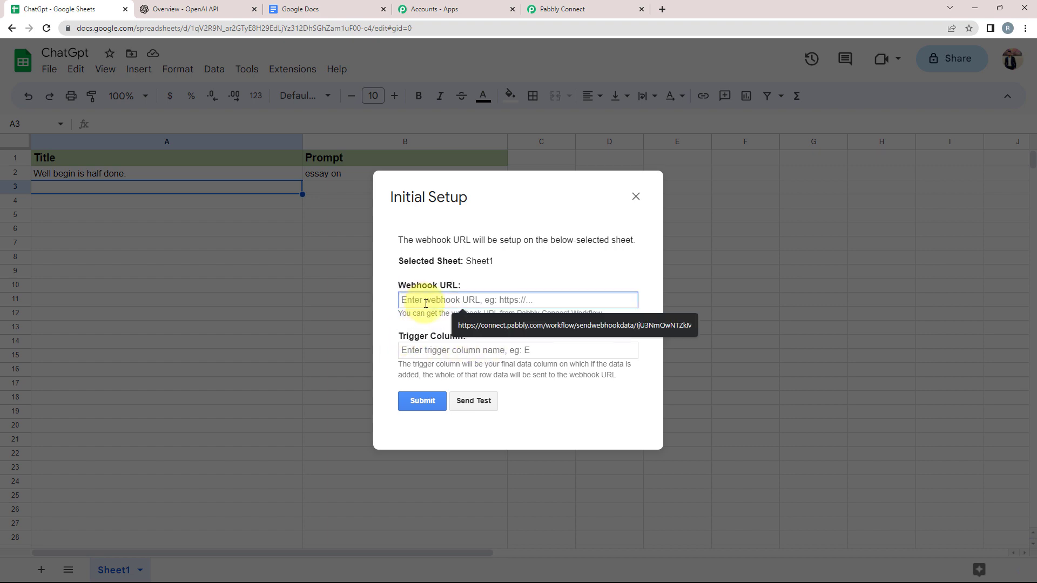
{"action": "left_click", "coordinate": [556, 9]}
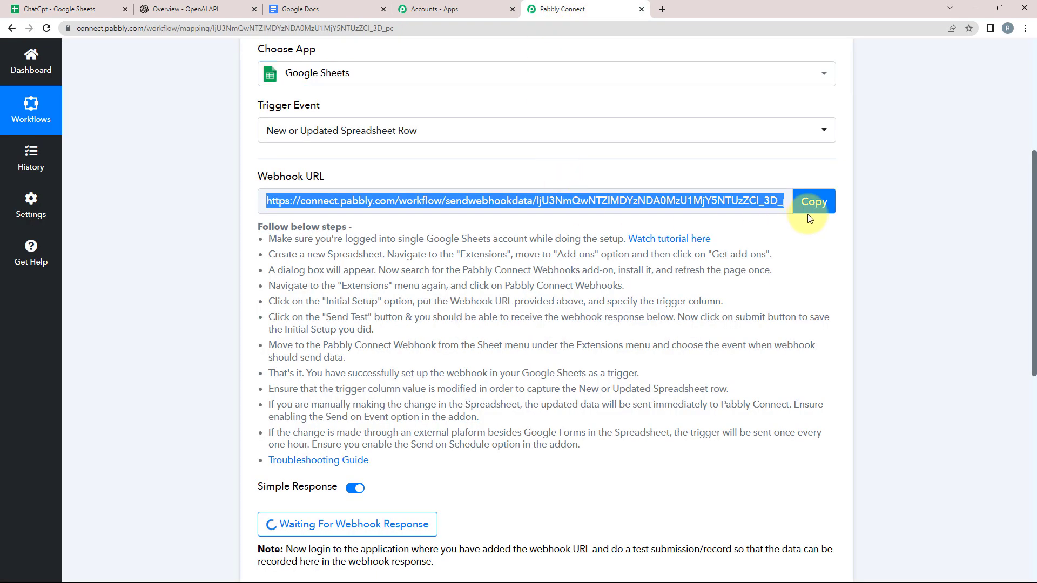
{"action": "left_click", "coordinate": [826, 201]}
{"action": "left_click", "coordinate": [59, 8]}
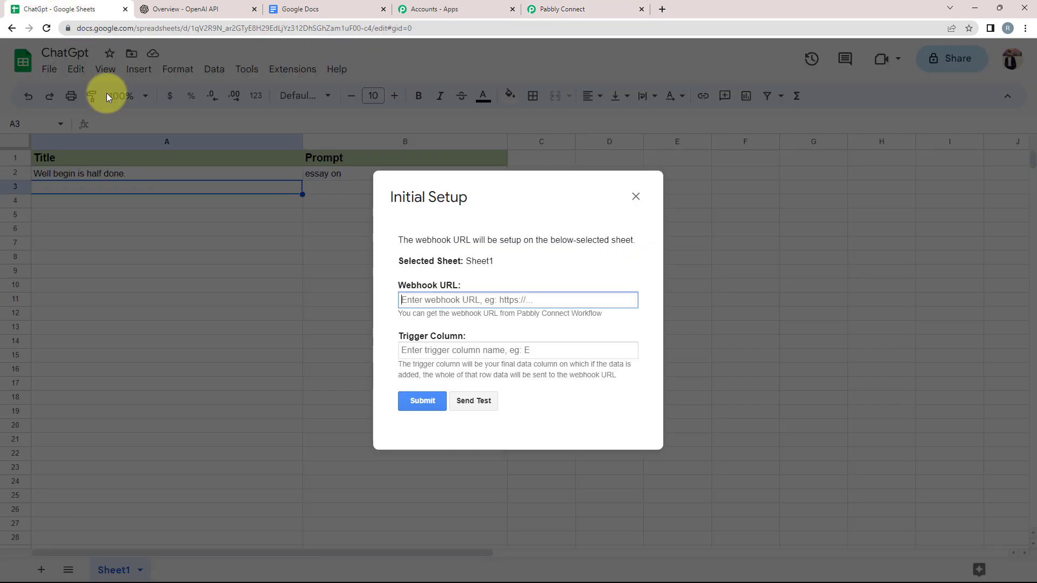
{"action": "right_click", "coordinate": [439, 300]}
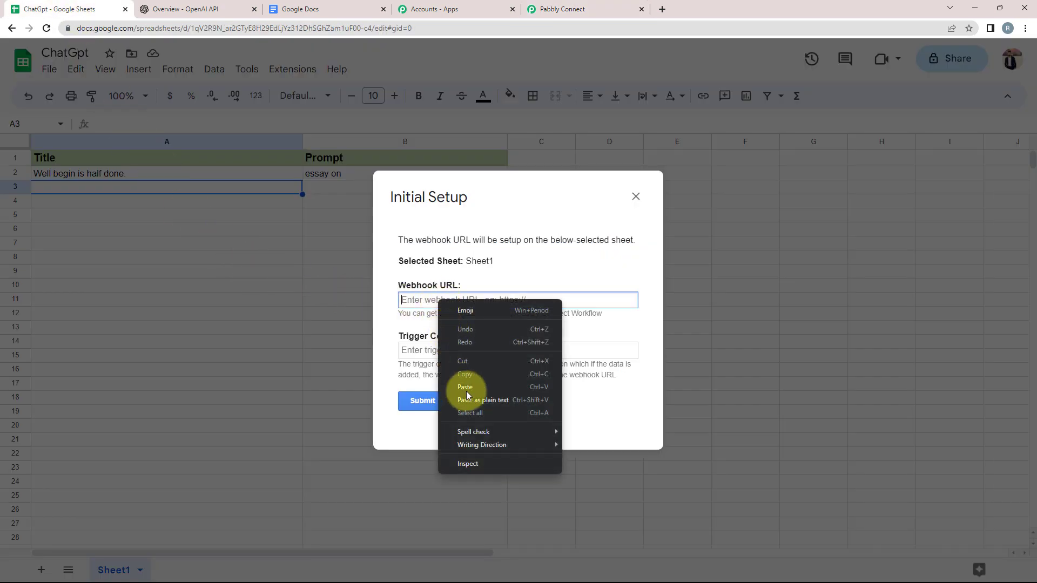
{"action": "left_click", "coordinate": [463, 393]}
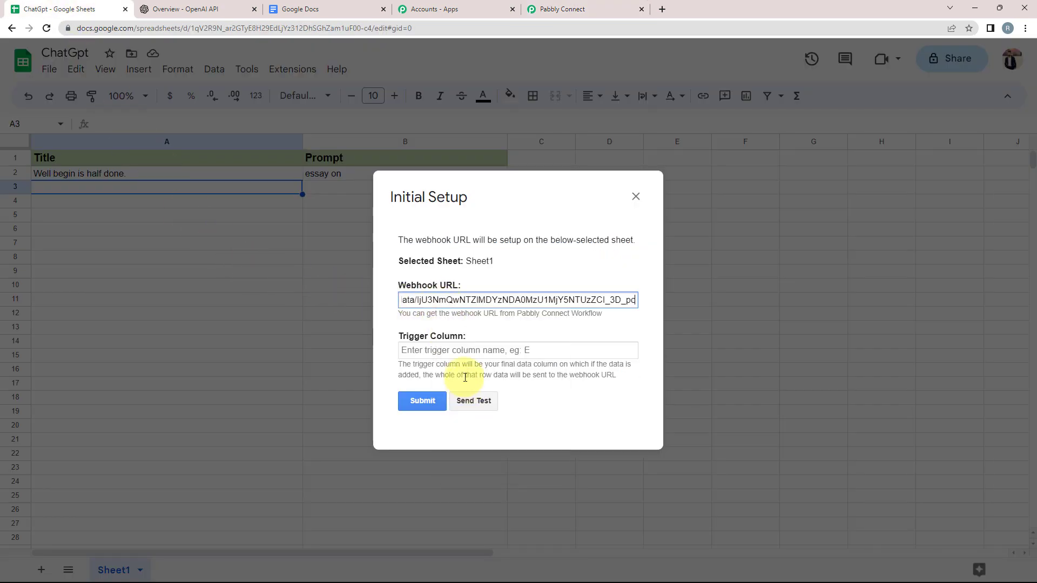
{"action": "left_click", "coordinate": [407, 337]}
Step: Set trigger column B, send test data, submit, and close the setup dialog
{"action": "left_click", "coordinate": [425, 355]}
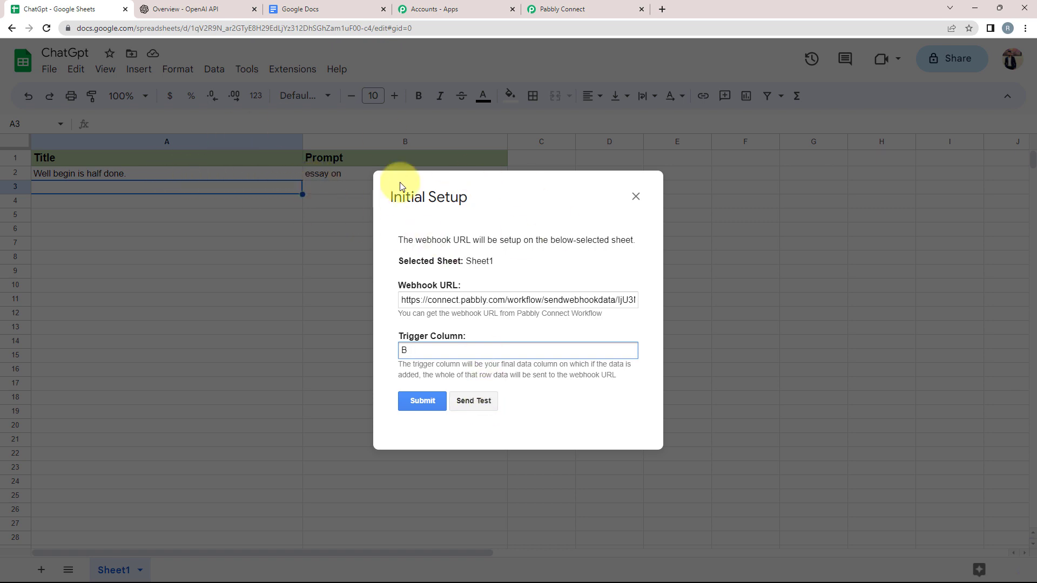
{"action": "left_click", "coordinate": [477, 400]}
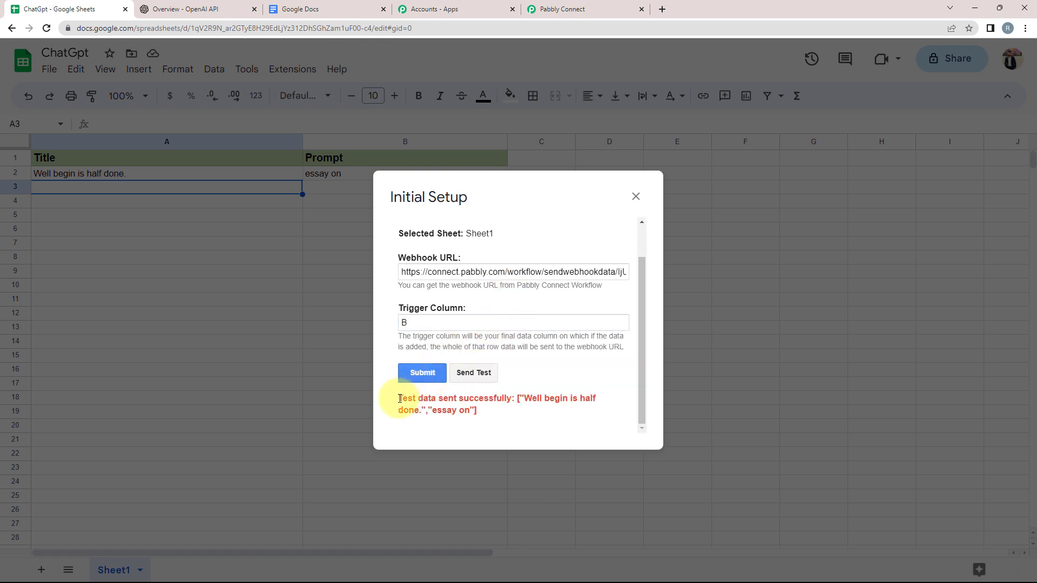
{"action": "left_click_drag", "start_coordinate": [399, 399], "coordinate": [514, 400]}
{"action": "left_click", "coordinate": [411, 374]}
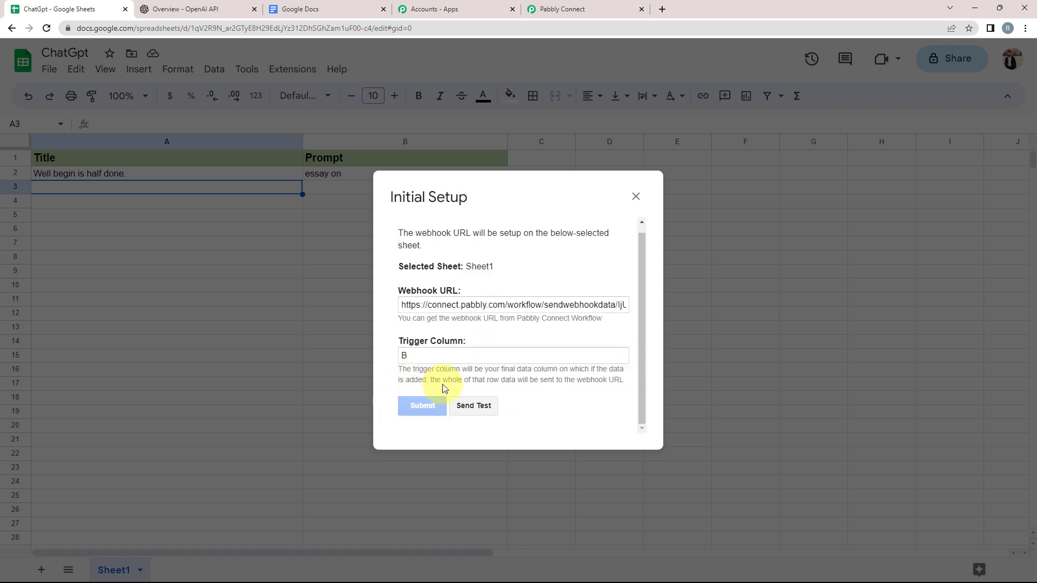
{"action": "left_click", "coordinate": [635, 196]}
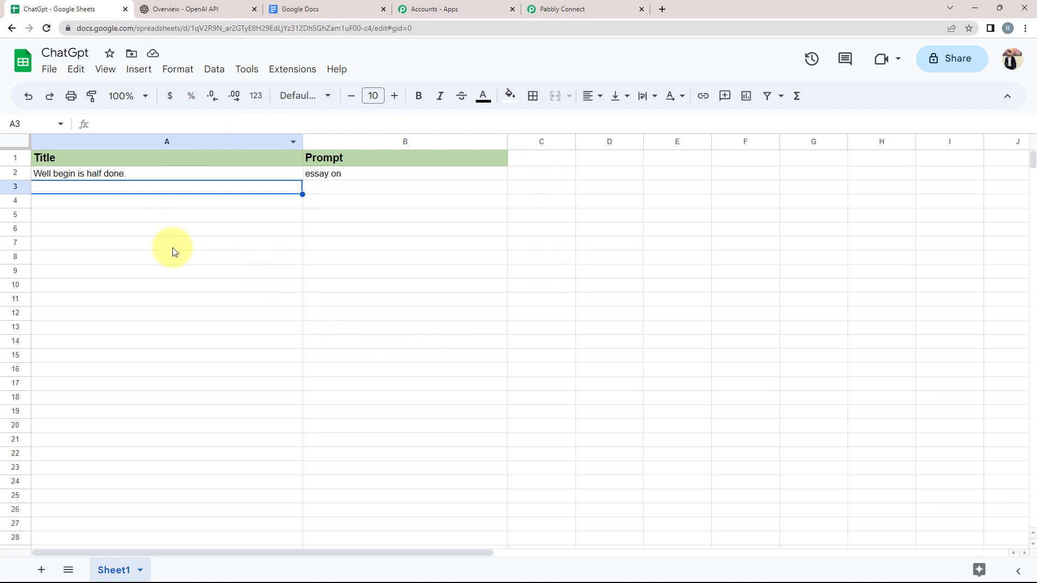
Step: Turn on Extensions > Pabbly Connect Webhooks > Send On Event, then return to Pabbly Connect
{"action": "left_click", "coordinate": [286, 69]}
{"action": "mouse_move", "coordinate": [301, 204]}
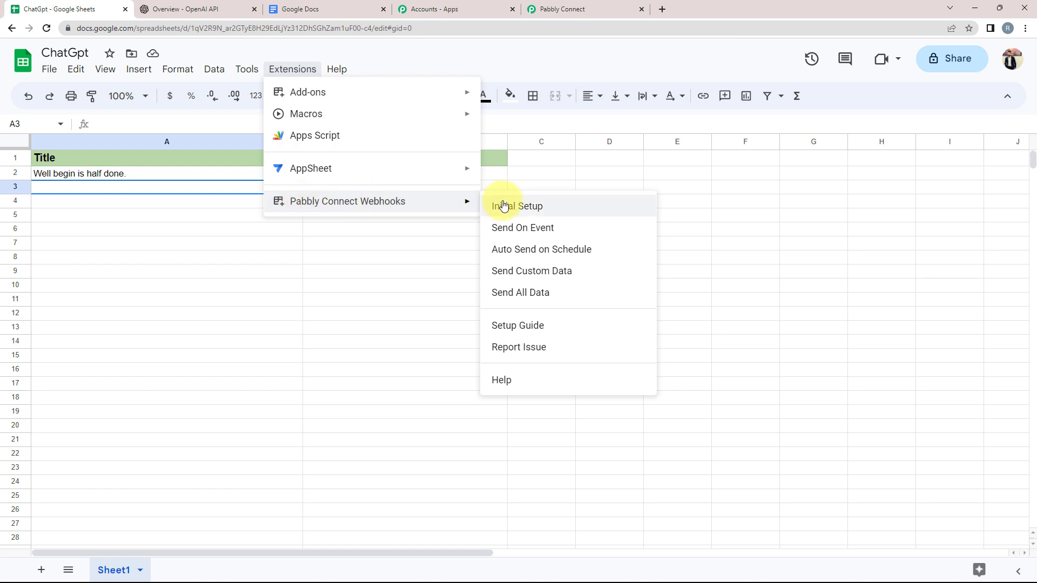
{"action": "left_click", "coordinate": [495, 227]}
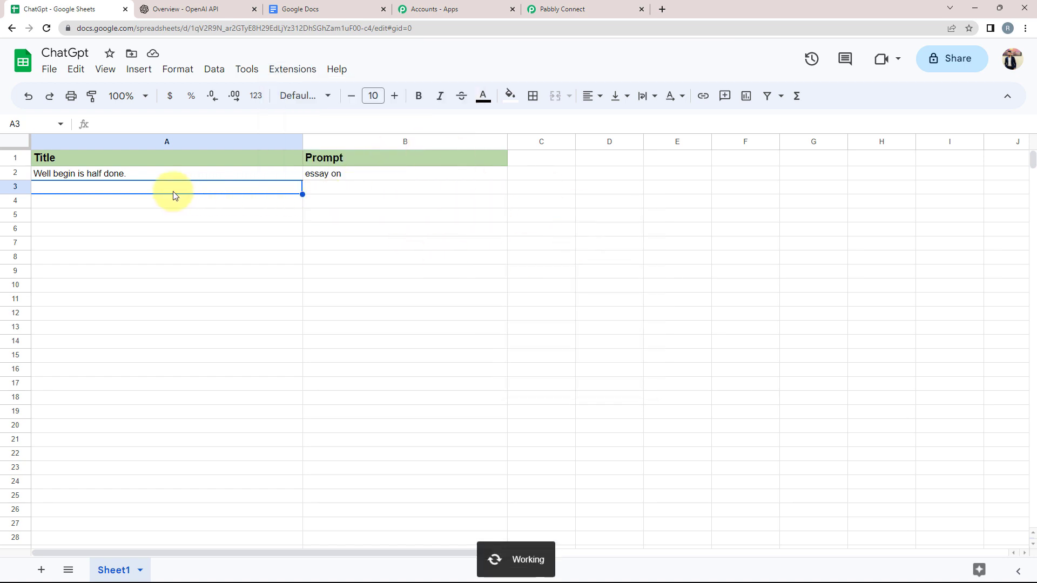
{"action": "left_click", "coordinate": [56, 205]}
{"action": "left_click", "coordinate": [56, 219]}
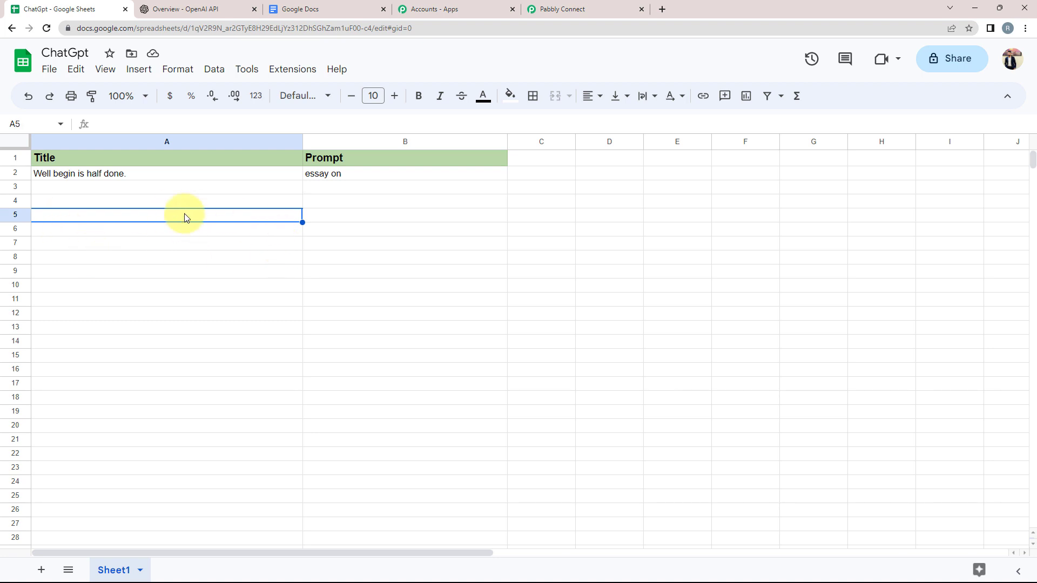
{"action": "left_click", "coordinate": [146, 189]}
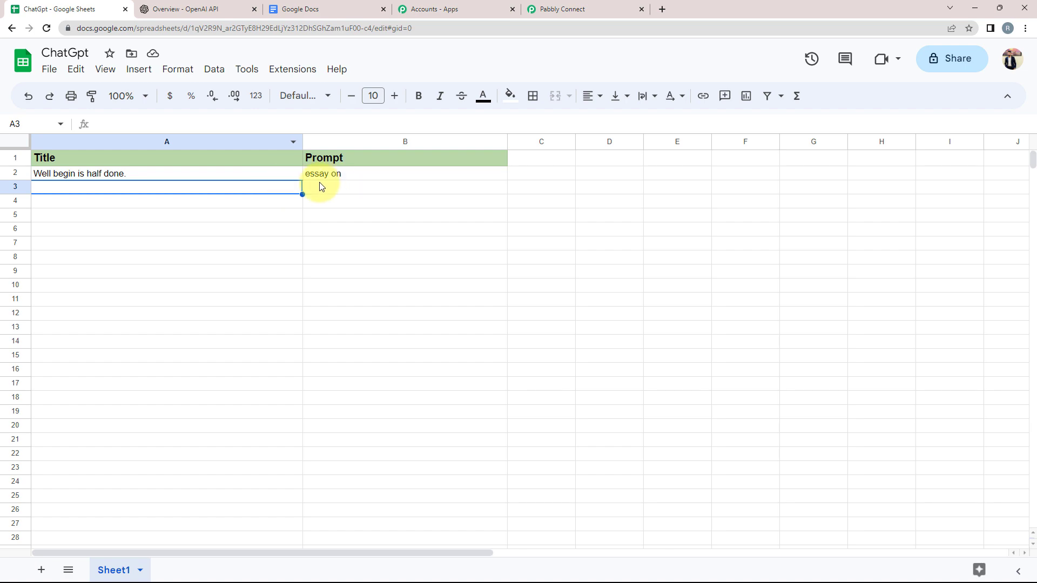
{"action": "left_click", "coordinate": [572, 9]}
Step: Check captured TriggerColumn B, the title, spreadsheet ChatGpt and prompt 'essay on', then collapse the trigger
{"action": "scroll", "coordinate": [63, 299], "scroll_direction": "down", "scroll_amount": 3}
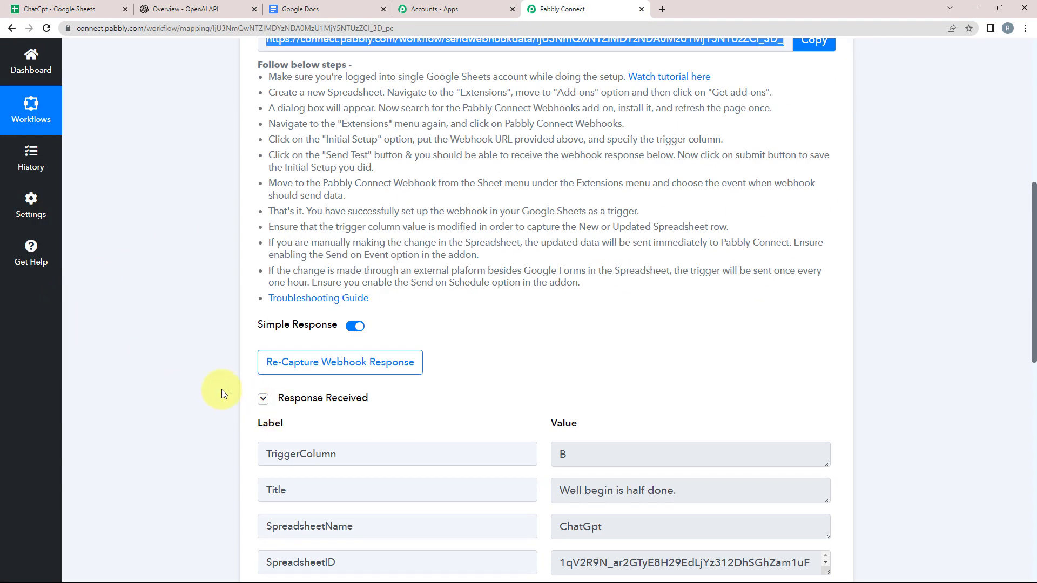
{"action": "scroll", "coordinate": [241, 405], "scroll_direction": "down", "scroll_amount": 2}
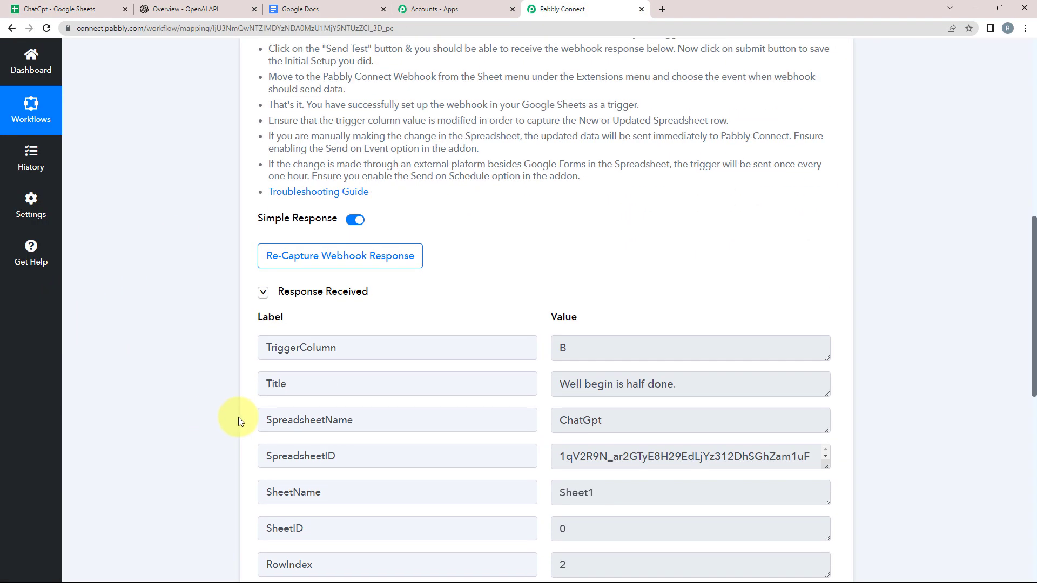
{"action": "left_click_drag", "start_coordinate": [270, 346], "coordinate": [519, 352]}
{"action": "key", "text": "Tab"}
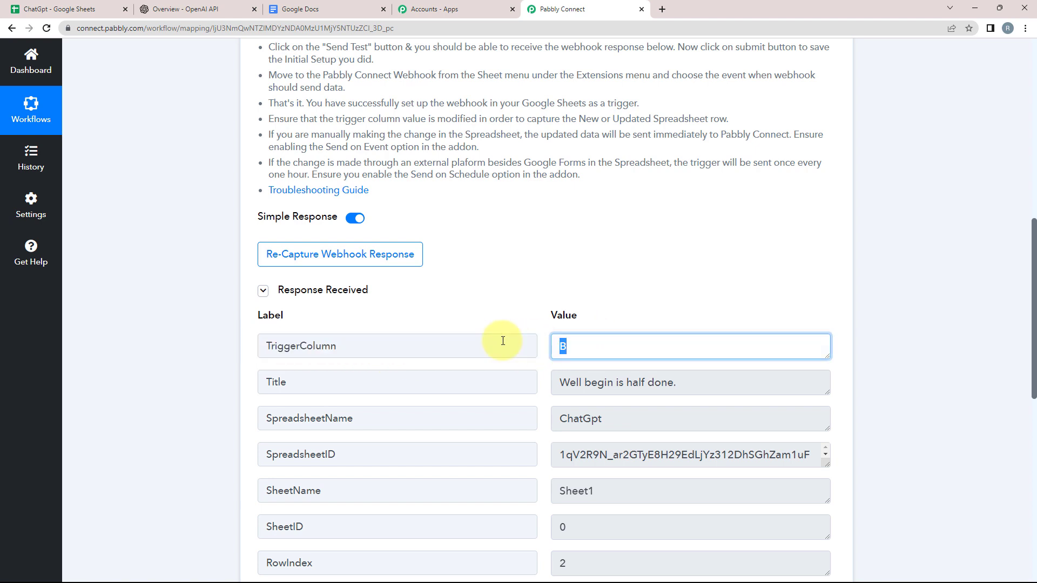
{"action": "left_click", "coordinate": [685, 386]}
{"action": "key", "text": "ctrl+a"}
{"action": "scroll", "coordinate": [389, 405], "scroll_direction": "down", "scroll_amount": 2}
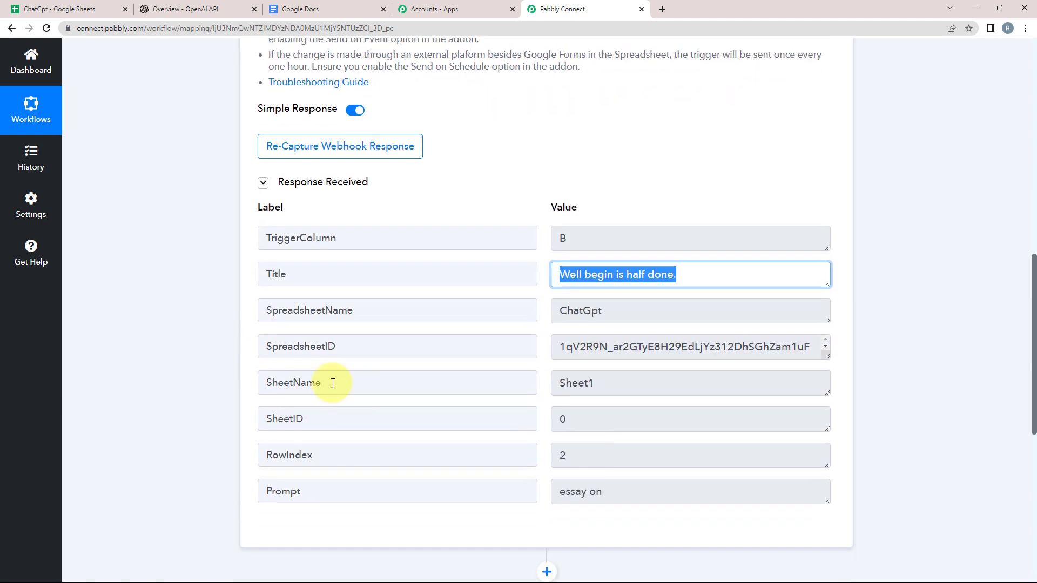
{"action": "left_click", "coordinate": [614, 308]}
{"action": "key", "text": "ctrl+a"}
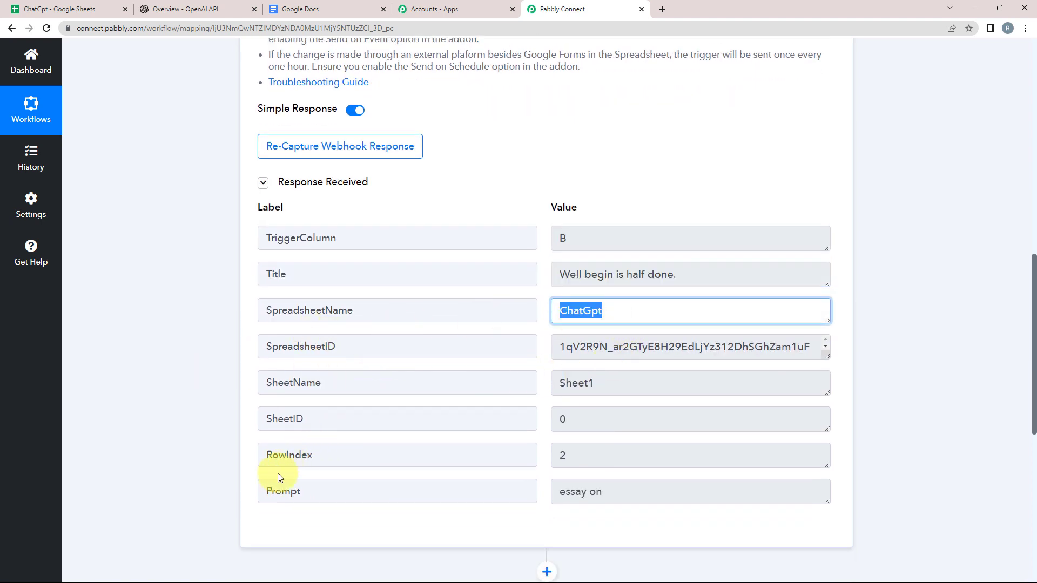
{"action": "left_click", "coordinate": [266, 491]}
{"action": "key", "text": "ctrl+a"}
{"action": "left_click_drag", "start_coordinate": [607, 492], "coordinate": [502, 493]}
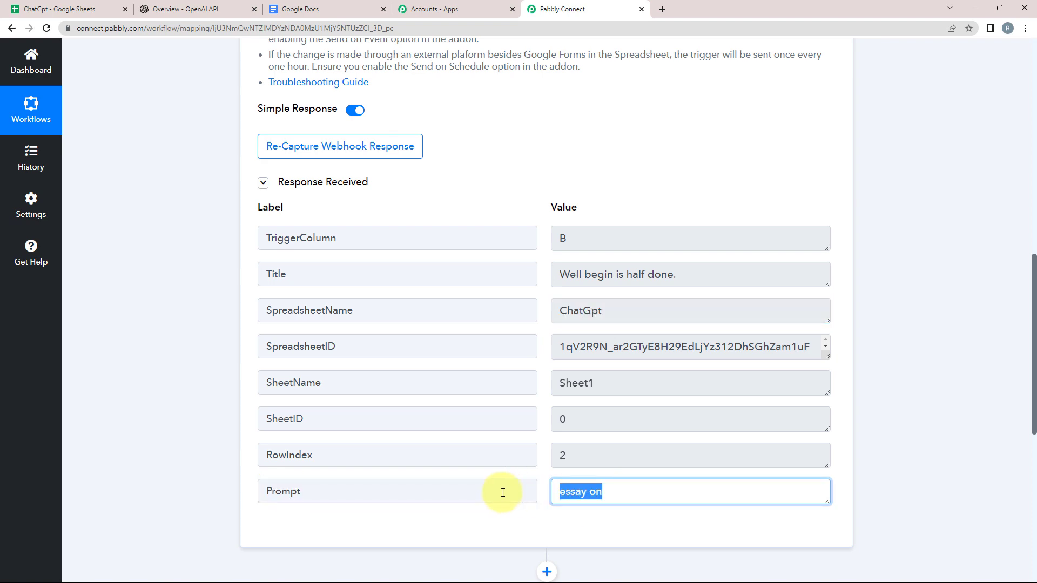
{"action": "scroll", "coordinate": [399, 480], "scroll_direction": "up", "scroll_amount": 10}
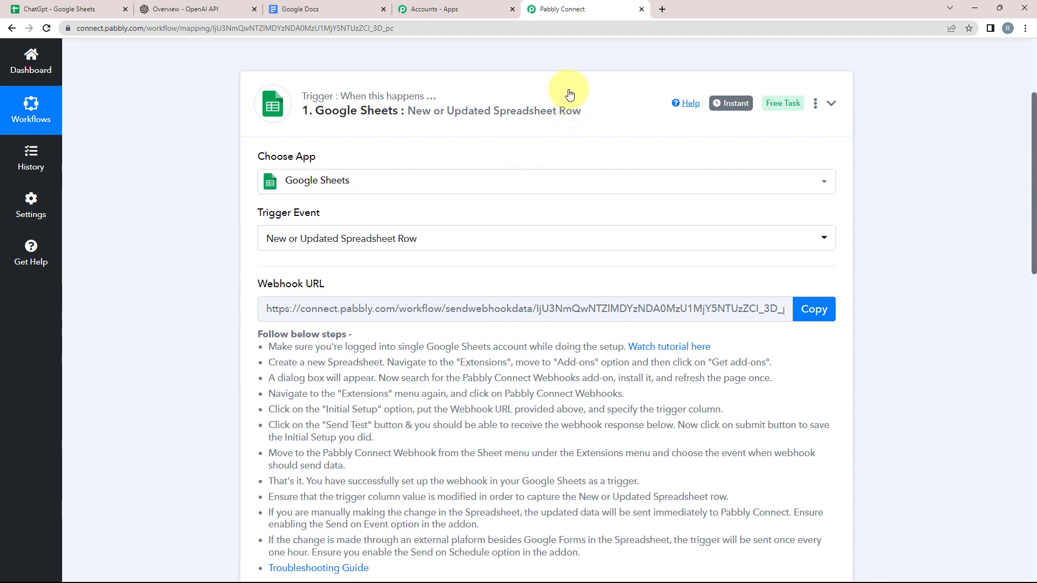
{"action": "left_click", "coordinate": [567, 94]}
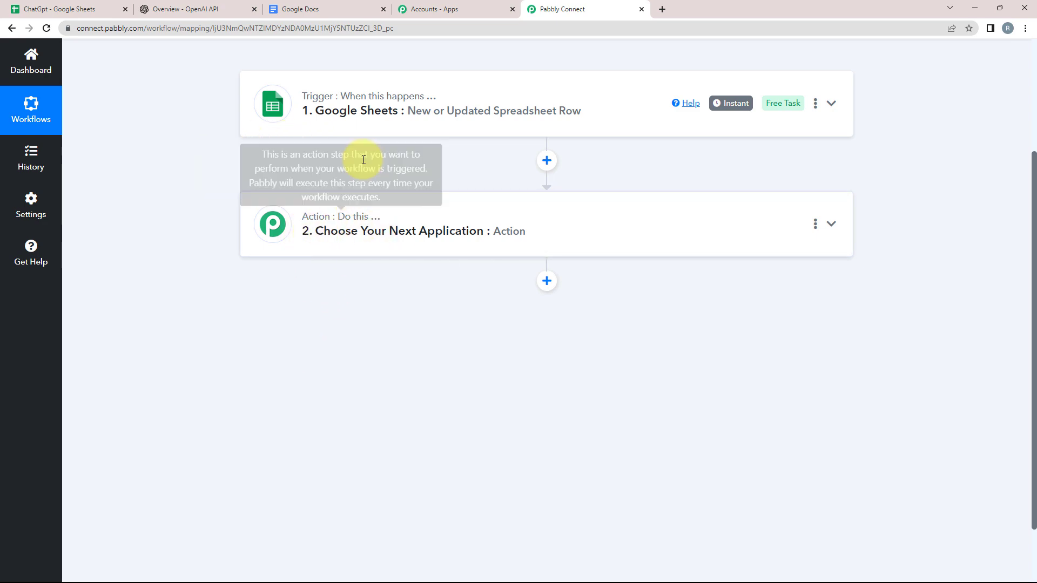
Step: Re-expand the Google Sheets trigger to check the captured title again
{"action": "left_click", "coordinate": [373, 110]}
{"action": "scroll", "coordinate": [376, 314], "scroll_direction": "down", "scroll_amount": 5}
{"action": "scroll", "coordinate": [377, 314], "scroll_direction": "down", "scroll_amount": 5}
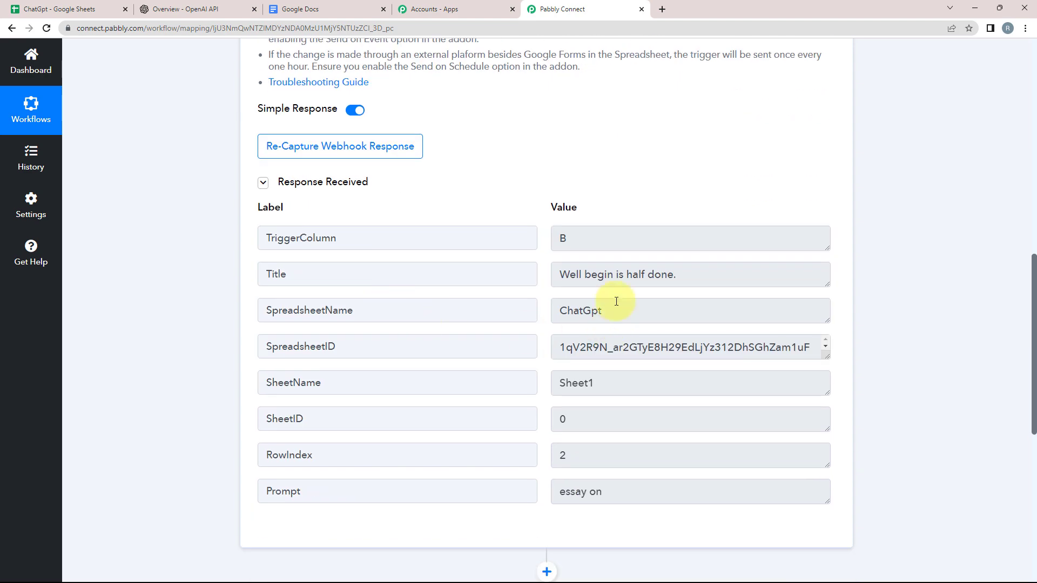
{"action": "left_click", "coordinate": [606, 273]}
{"action": "key", "text": "ctrl+a"}
{"action": "scroll", "coordinate": [92, 281], "scroll_direction": "down", "scroll_amount": 4}
{"action": "scroll", "coordinate": [92, 278], "scroll_direction": "down", "scroll_amount": 3}
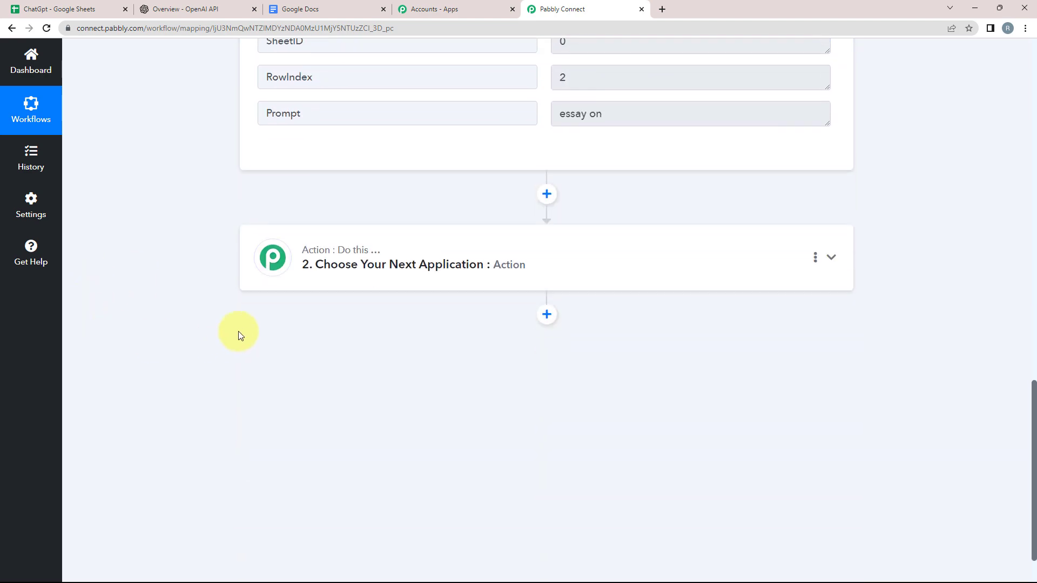
Step: Set the action step to ChatGPT with the Ask ChatGPT event
{"action": "left_click", "coordinate": [314, 264]}
{"action": "left_click", "coordinate": [291, 339]}
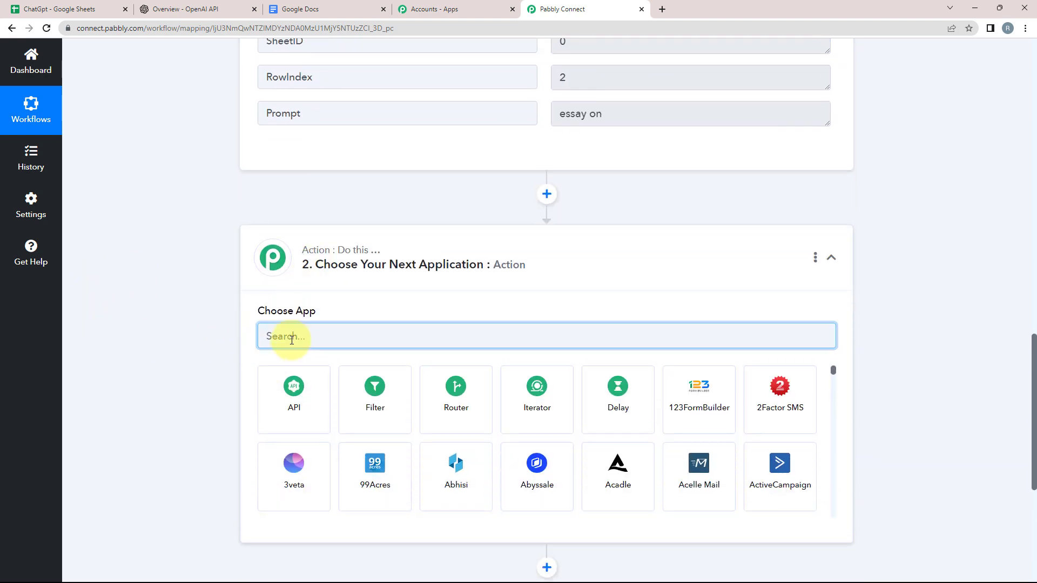
{"action": "type", "text": "chat"}
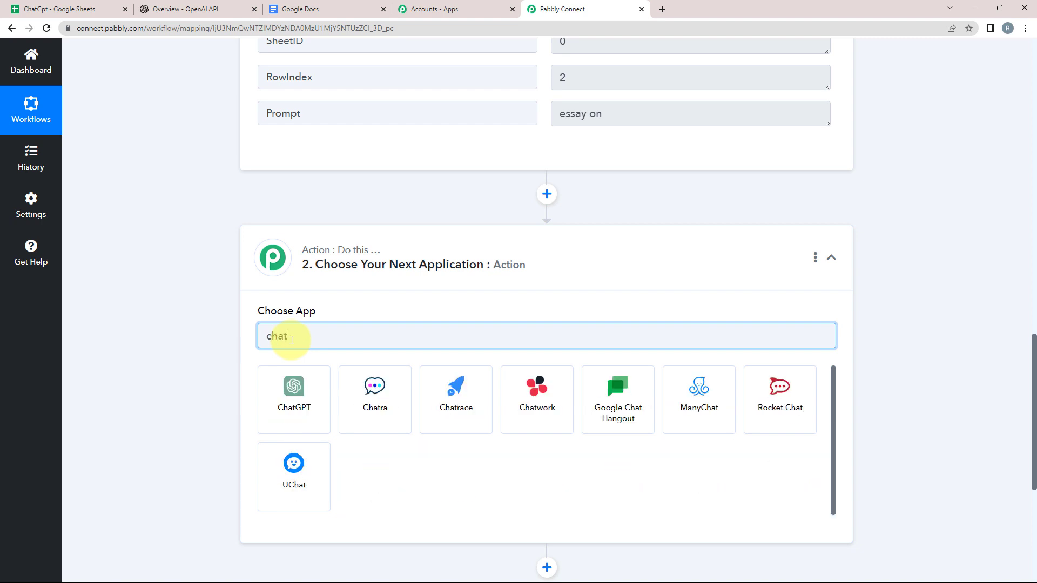
{"action": "left_click", "coordinate": [294, 415]}
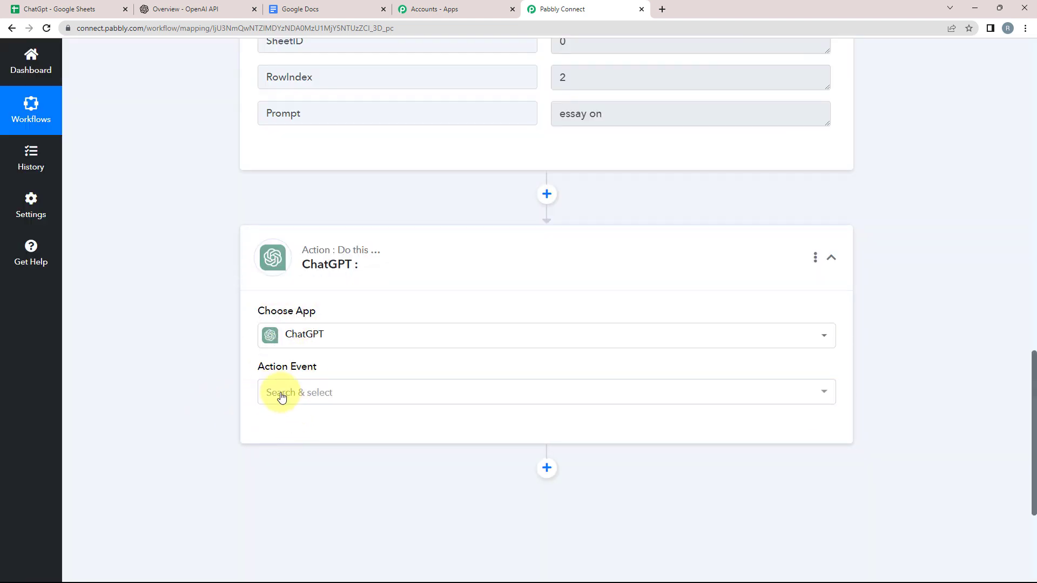
{"action": "left_click", "coordinate": [277, 392]}
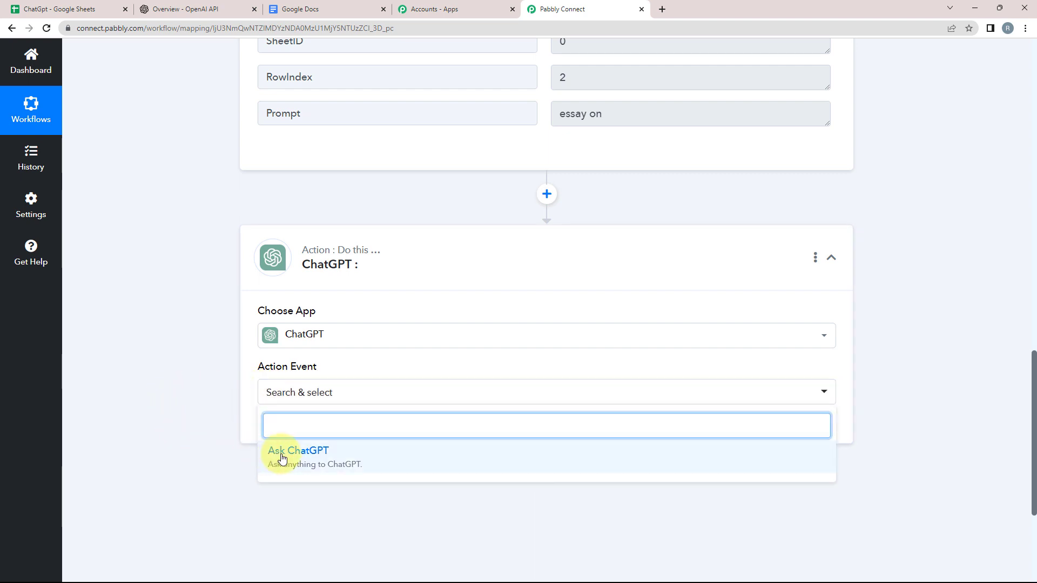
{"action": "left_click", "coordinate": [281, 458]}
Step: Add a new ChatGPT connection and open OpenAI's API keys page in a new tab
{"action": "left_click", "coordinate": [267, 433]}
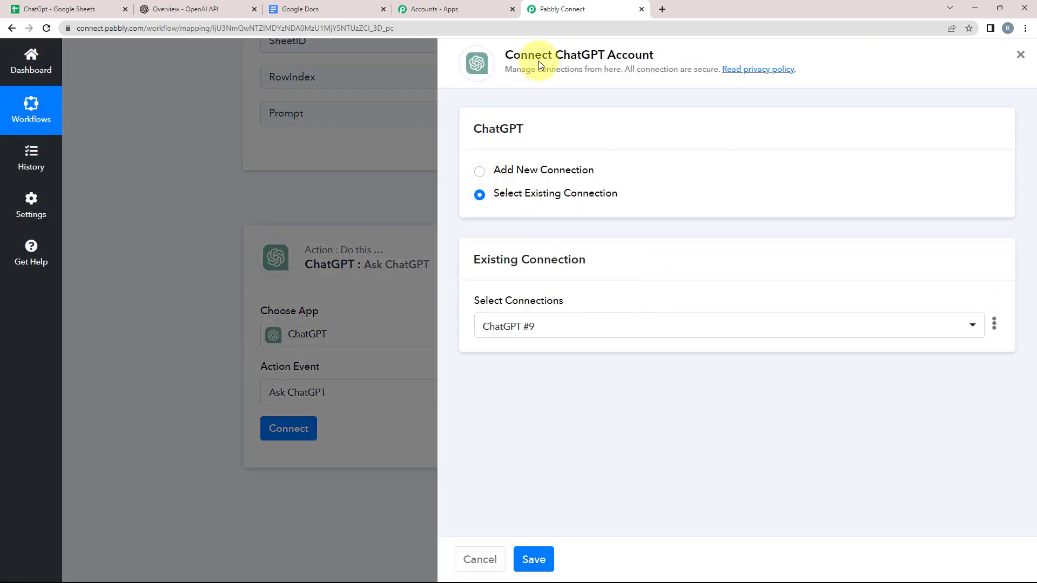
{"action": "left_click_drag", "start_coordinate": [557, 54], "coordinate": [655, 53]}
{"action": "left_click", "coordinate": [685, 45]}
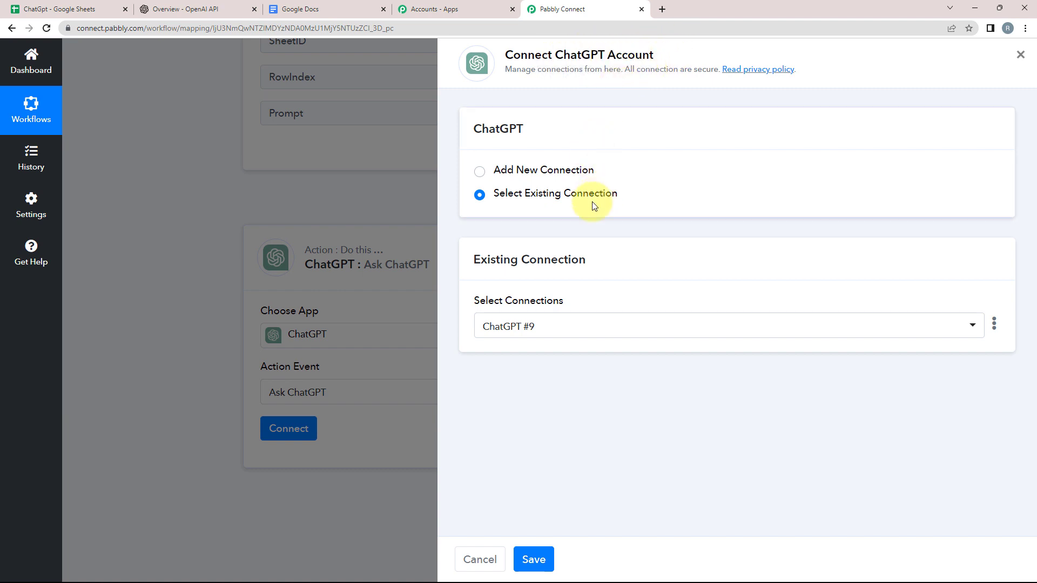
{"action": "left_click", "coordinate": [480, 173]}
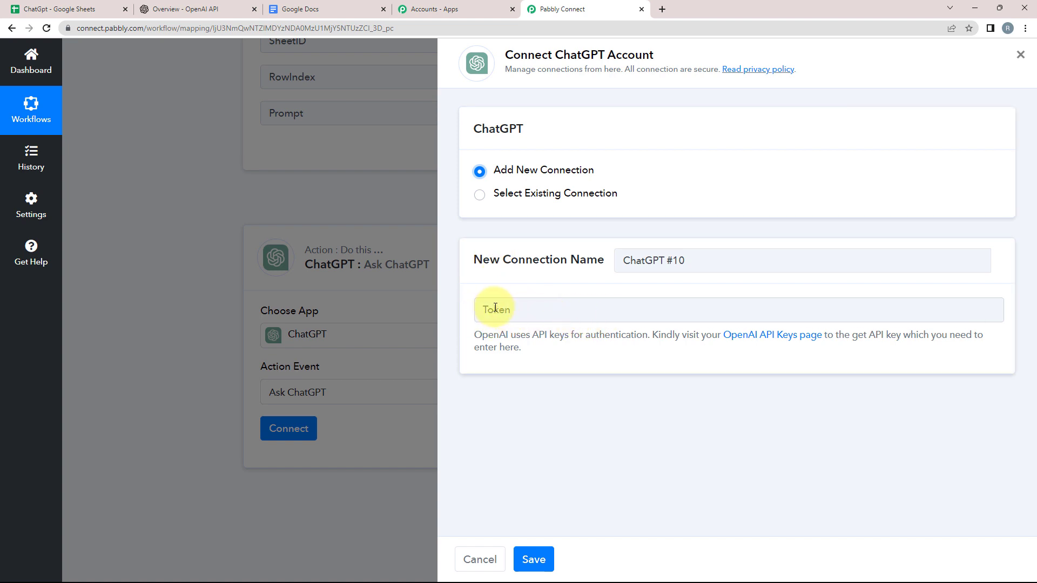
{"action": "left_click", "coordinate": [741, 336]}
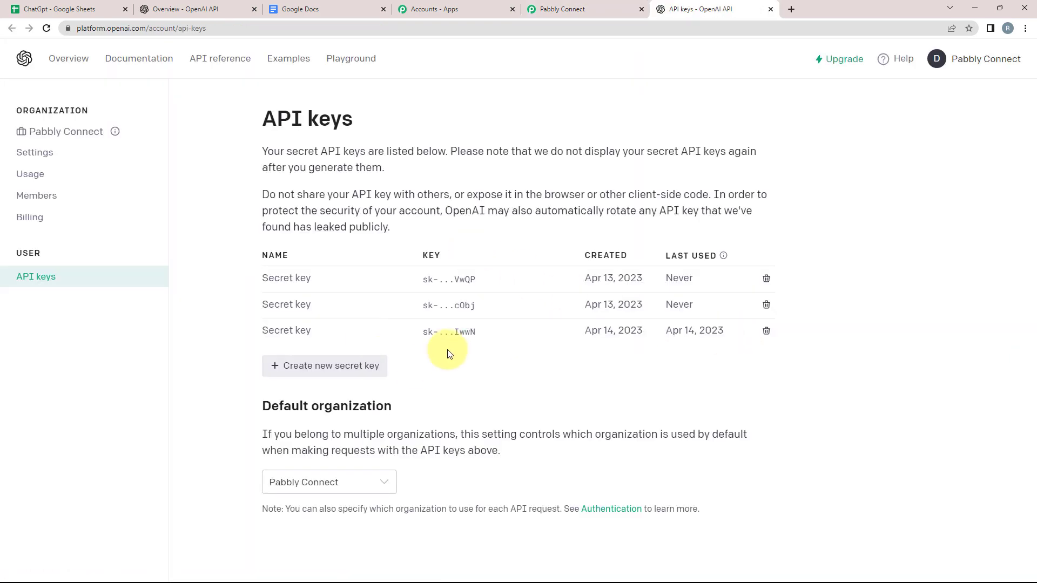
Step: Create an OpenAI secret key named TEST, copy it, and go back to Pabbly Connect
{"action": "left_click", "coordinate": [302, 373]}
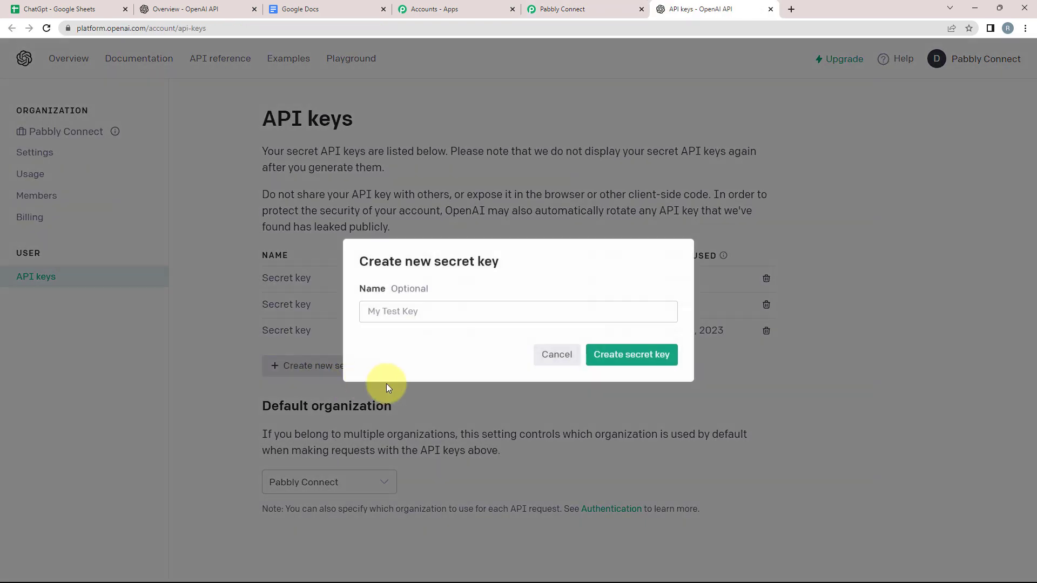
{"action": "left_click", "coordinate": [385, 312]}
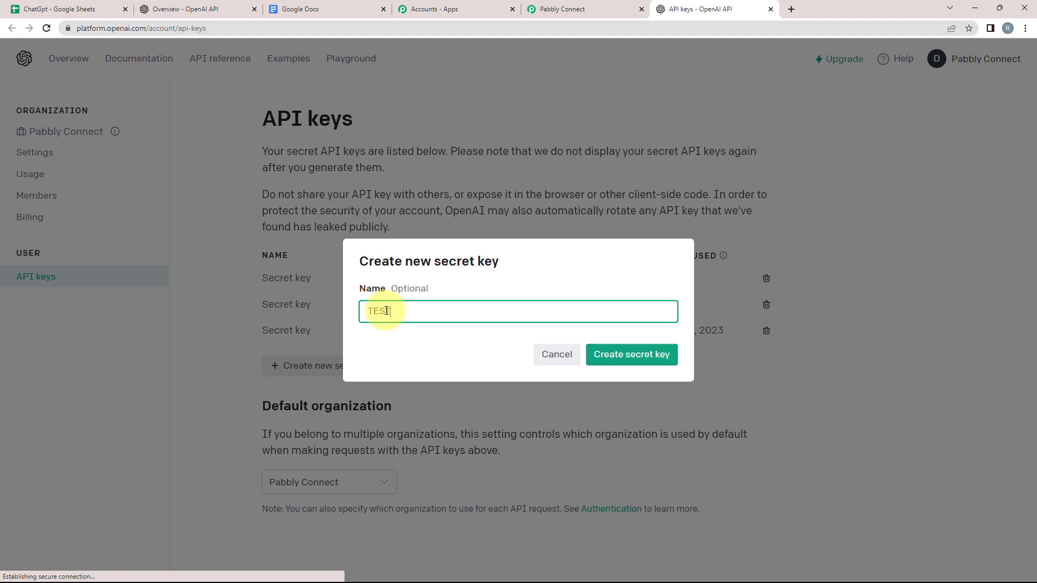
{"action": "type", "text": "TEST"}
{"action": "left_click", "coordinate": [642, 359]}
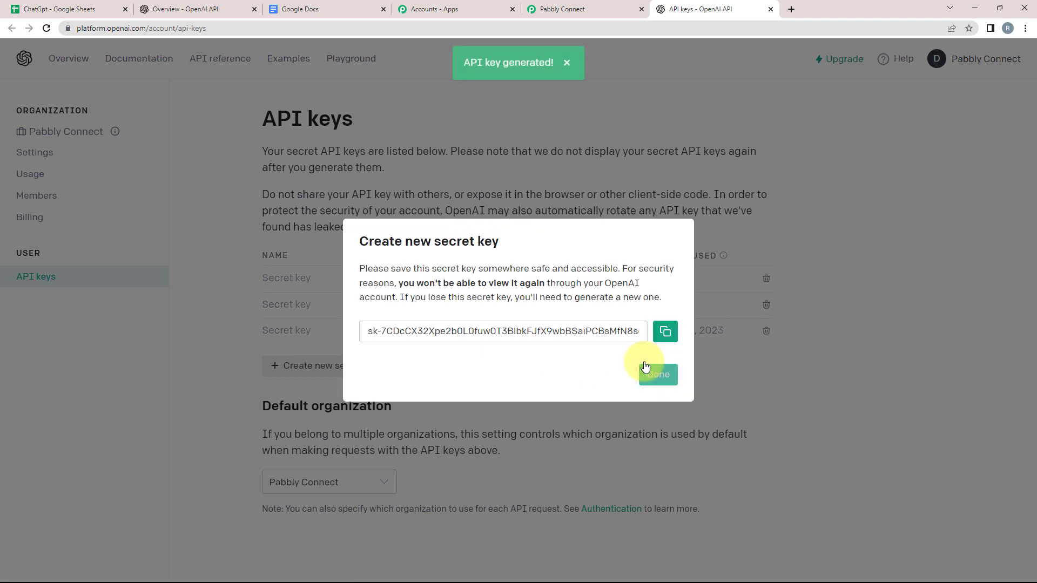
{"action": "left_click", "coordinate": [669, 332]}
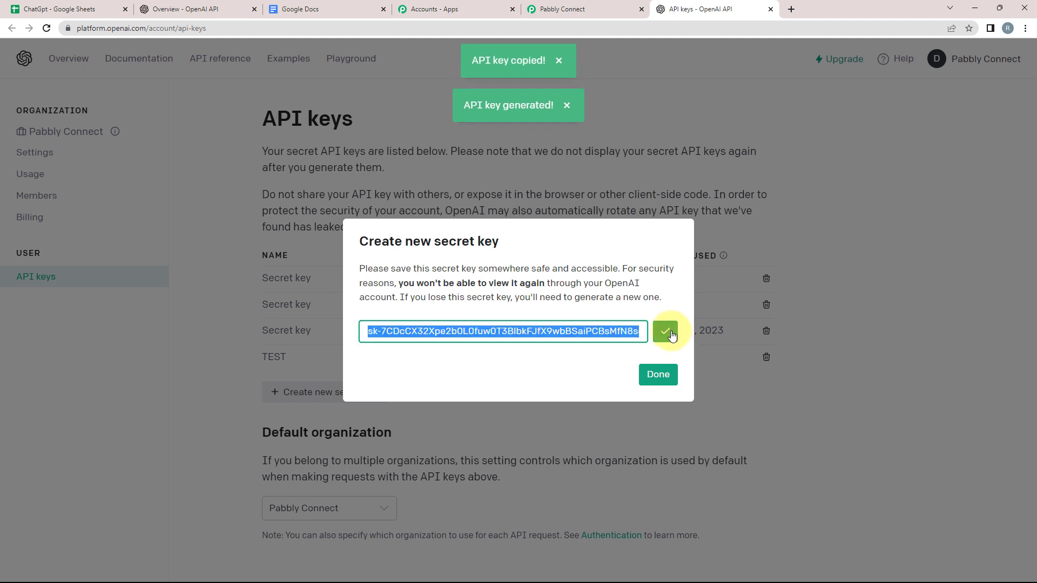
{"action": "left_click", "coordinate": [578, 9]}
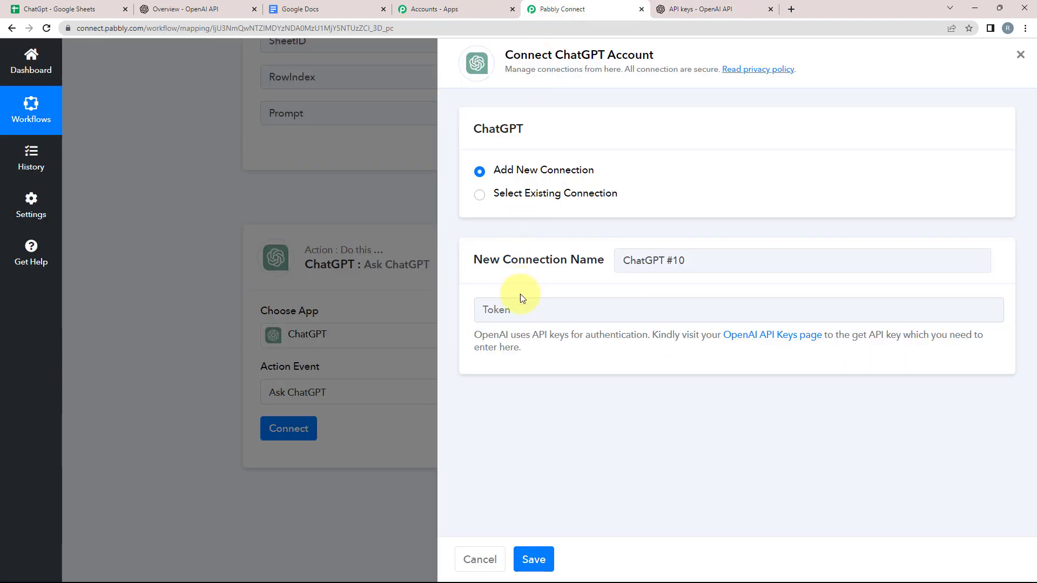
Step: Paste the copied API key into the ChatGPT connection and save it
{"action": "right_click", "coordinate": [508, 307]}
{"action": "left_click", "coordinate": [520, 394]}
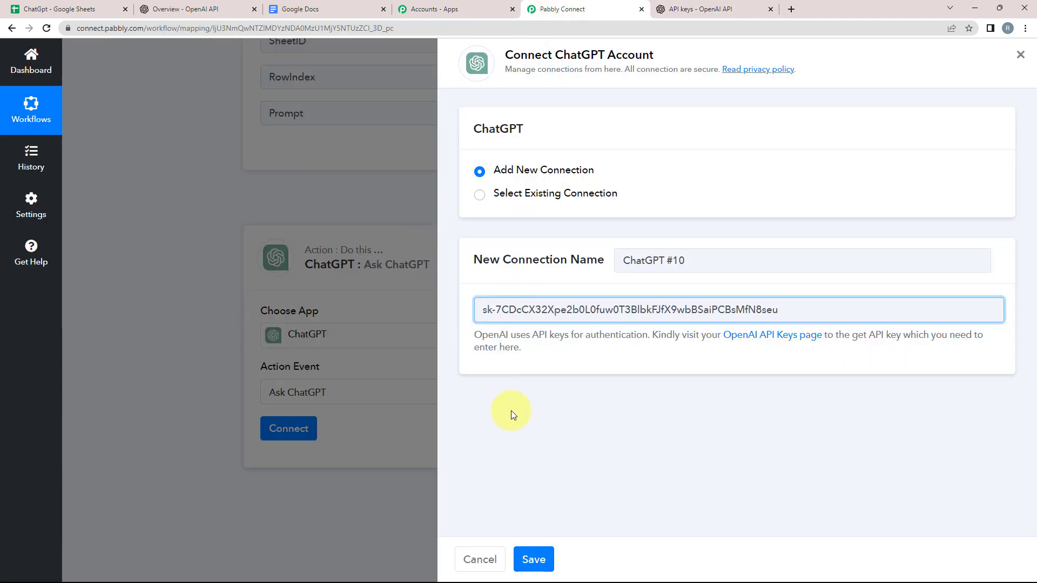
{"action": "left_click", "coordinate": [533, 559]}
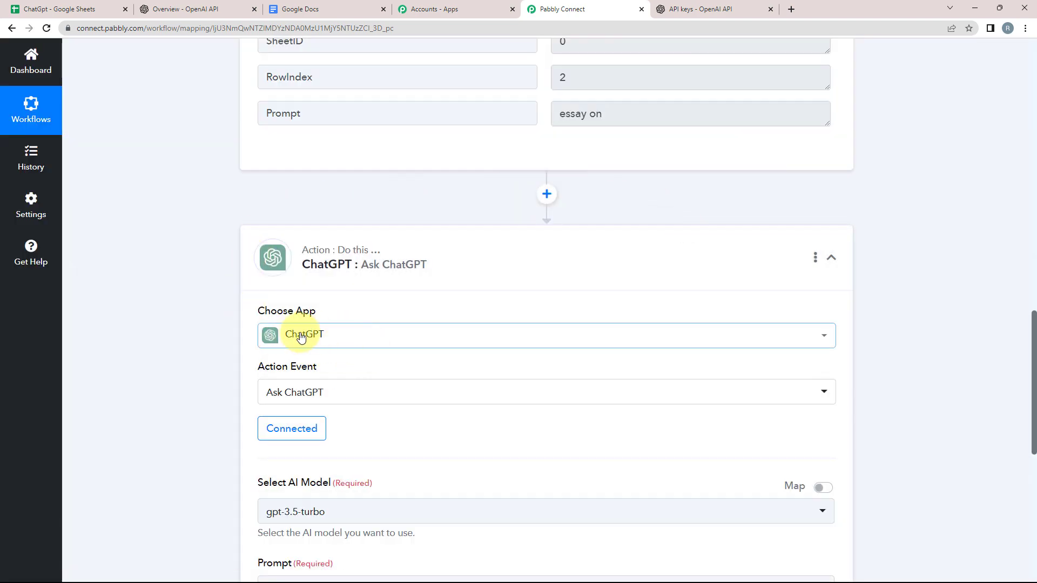
Step: Choose the gpt-3.5-turbo-0301 model for the Ask ChatGPT step
{"action": "scroll", "coordinate": [176, 368], "scroll_direction": "down", "scroll_amount": 2}
{"action": "scroll", "coordinate": [174, 368], "scroll_direction": "down", "scroll_amount": 2}
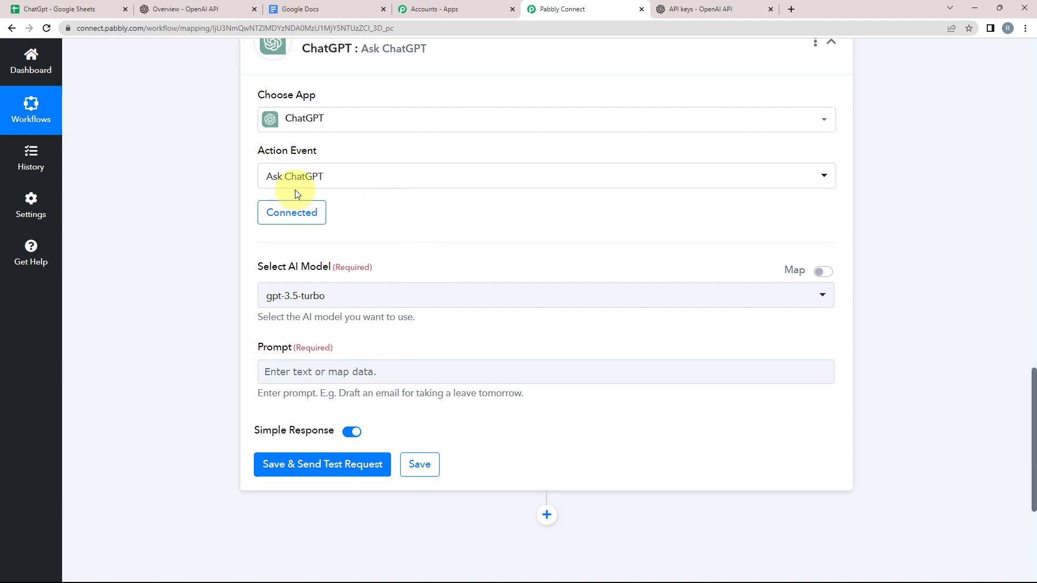
{"action": "left_click_drag", "start_coordinate": [251, 271], "coordinate": [371, 268]}
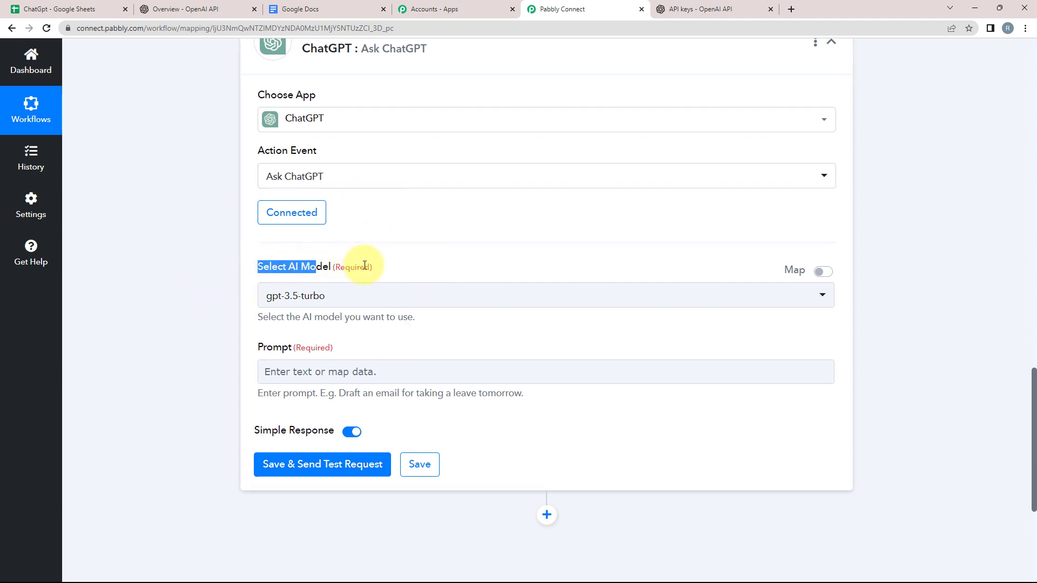
{"action": "triple_click", "coordinate": [261, 345]}
{"action": "left_click", "coordinate": [302, 307]}
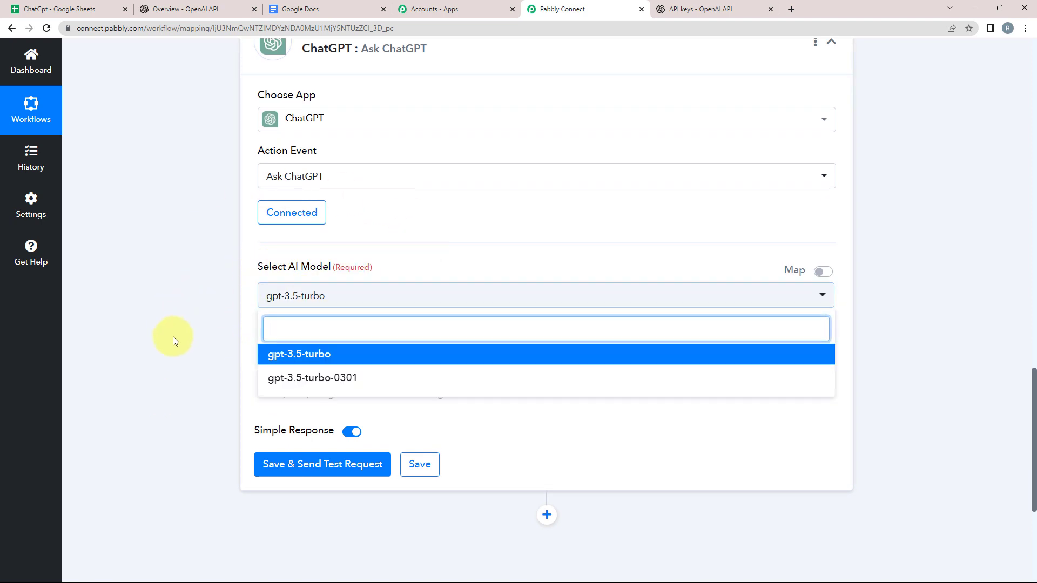
{"action": "left_click", "coordinate": [273, 376]}
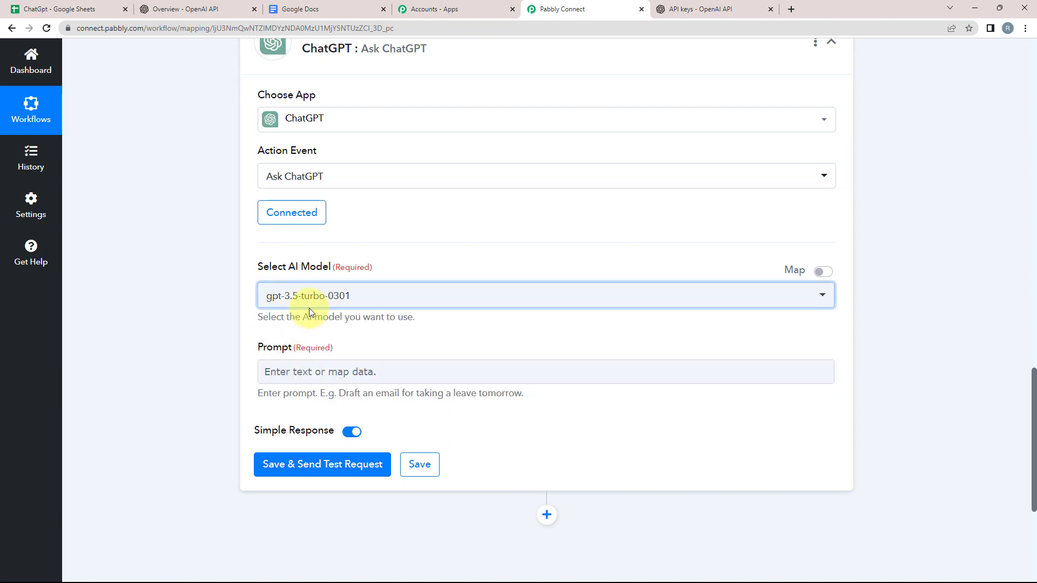
Step: Bring up the previous-step data list for the empty Prompt field
{"action": "scroll", "coordinate": [202, 340], "scroll_direction": "down", "scroll_amount": 2}
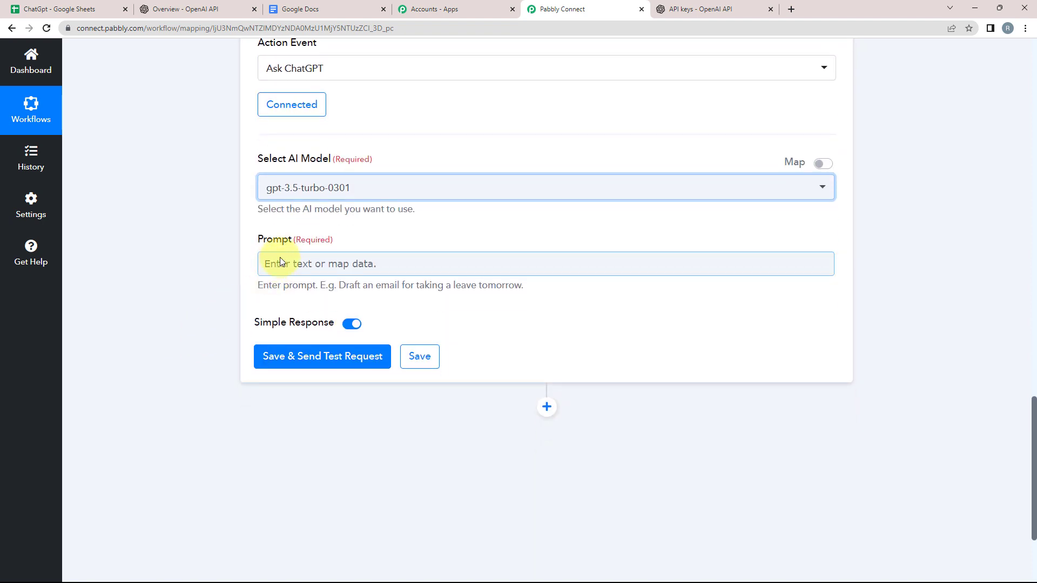
{"action": "left_click_drag", "start_coordinate": [310, 240], "coordinate": [278, 250]}
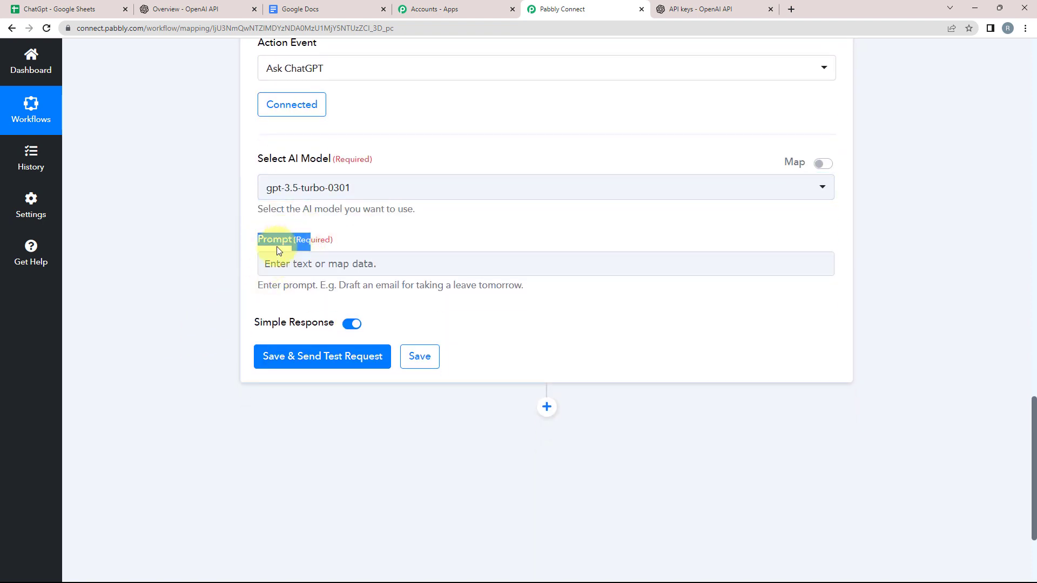
{"action": "left_click", "coordinate": [241, 270]}
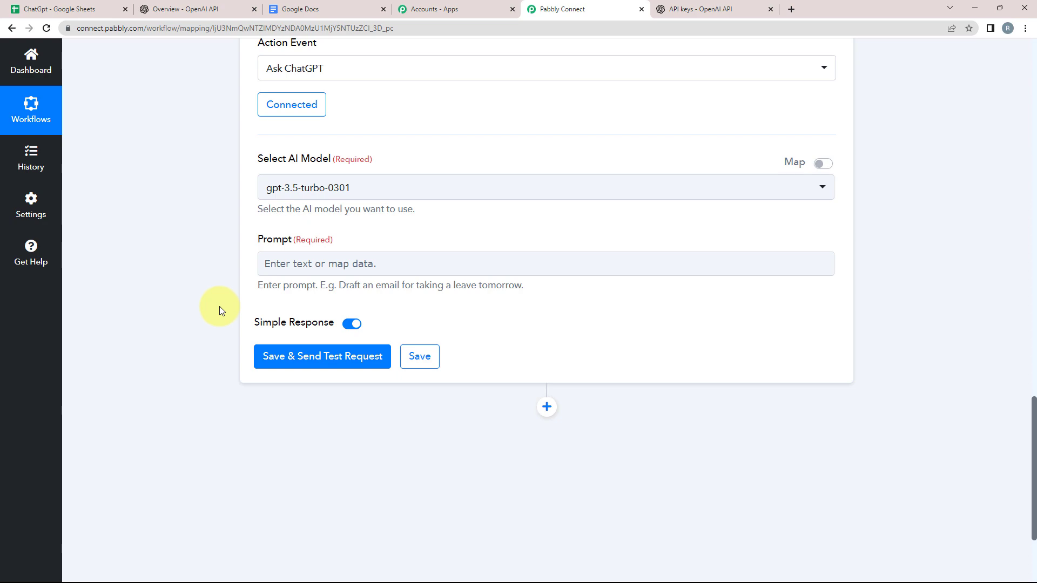
{"action": "scroll", "coordinate": [219, 307], "scroll_direction": "up", "scroll_amount": 8}
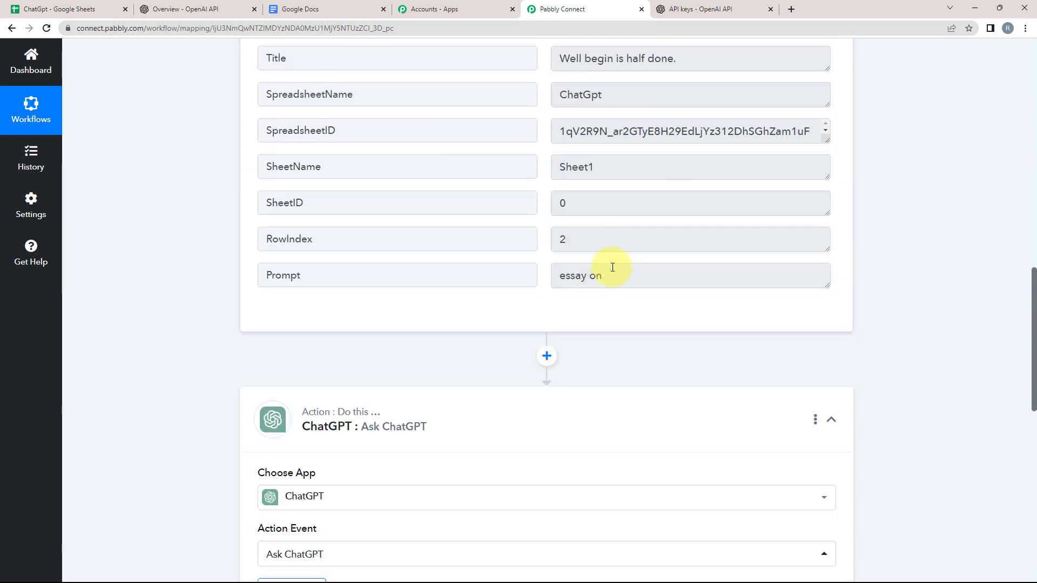
{"action": "left_click_drag", "start_coordinate": [609, 273], "coordinate": [517, 259]}
{"action": "scroll", "coordinate": [678, 215], "scroll_direction": "up", "scroll_amount": 3}
{"action": "left_click_drag", "start_coordinate": [678, 216], "coordinate": [479, 222]}
{"action": "scroll", "coordinate": [150, 313], "scroll_direction": "down", "scroll_amount": 8}
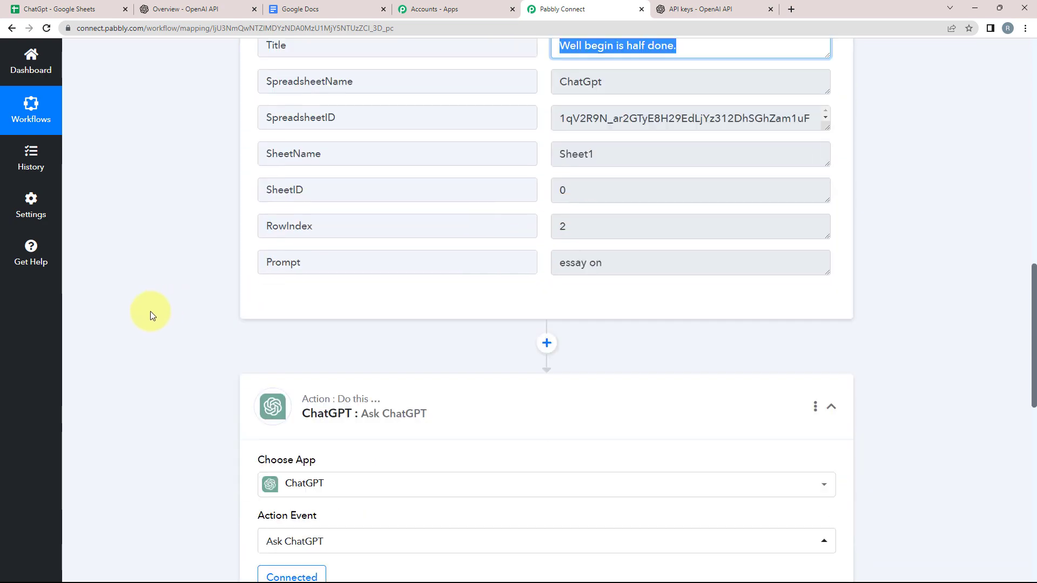
{"action": "scroll", "coordinate": [144, 310], "scroll_direction": "down", "scroll_amount": 4}
{"action": "left_click", "coordinate": [286, 263]}
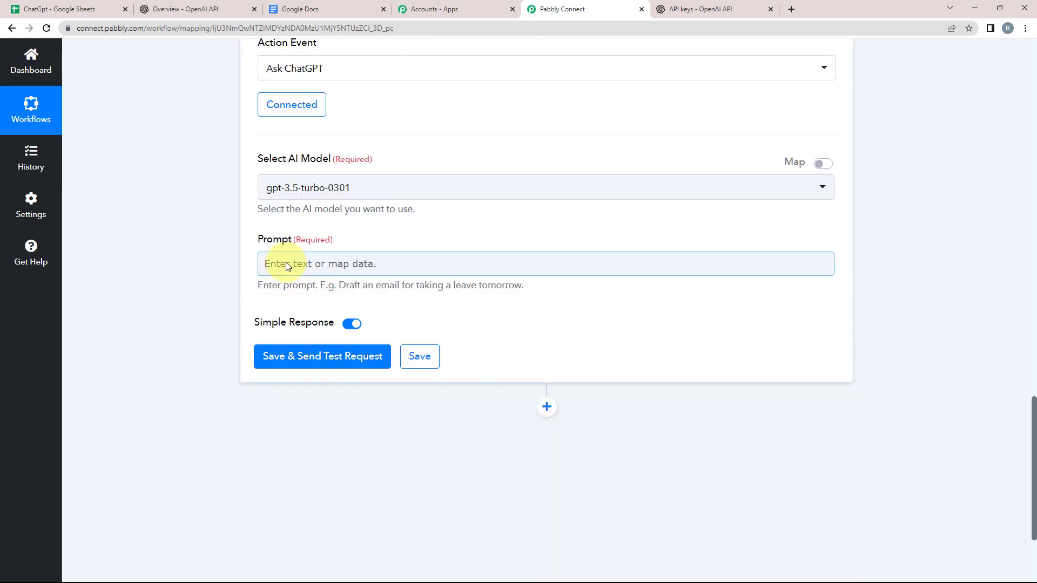
{"action": "left_click", "coordinate": [210, 281]}
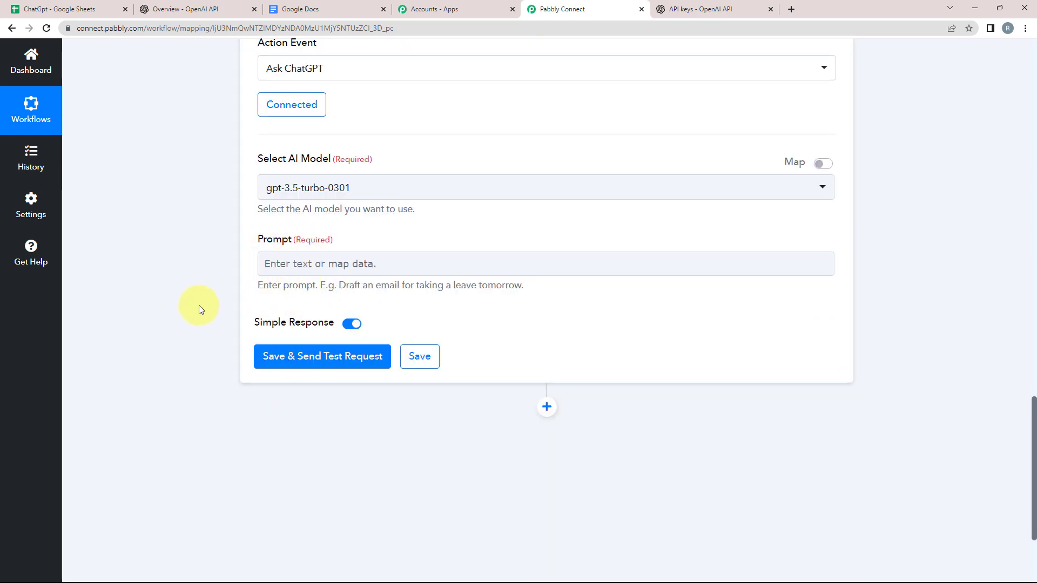
{"action": "left_click", "coordinate": [271, 265]}
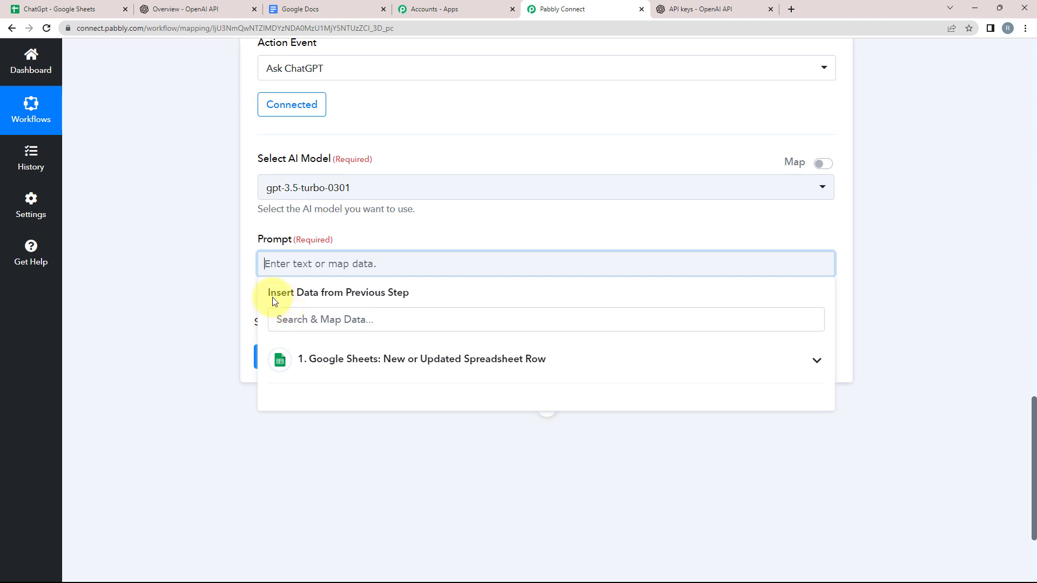
{"action": "left_click", "coordinate": [389, 295]}
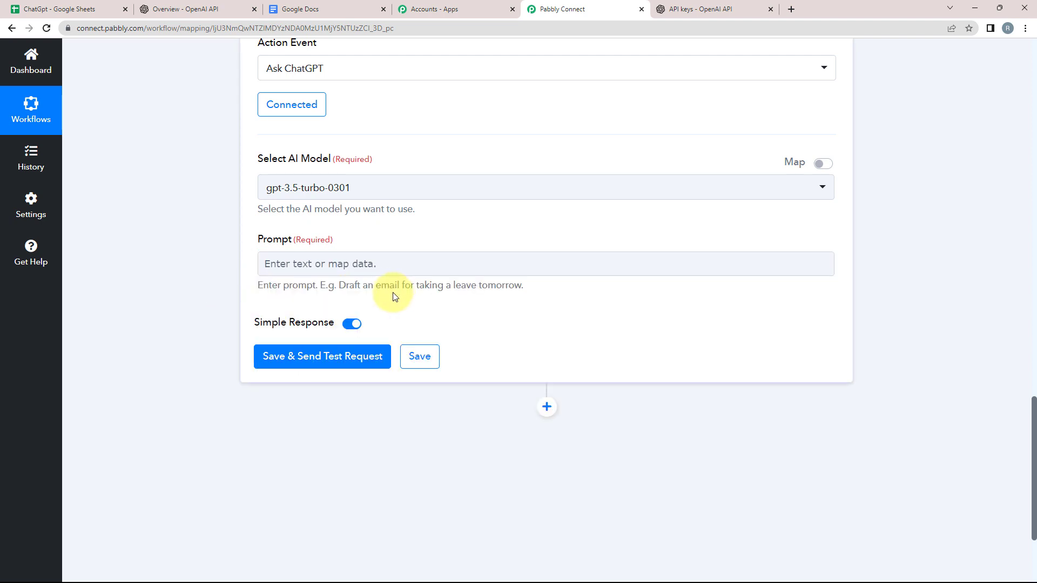
{"action": "left_click", "coordinate": [280, 274]}
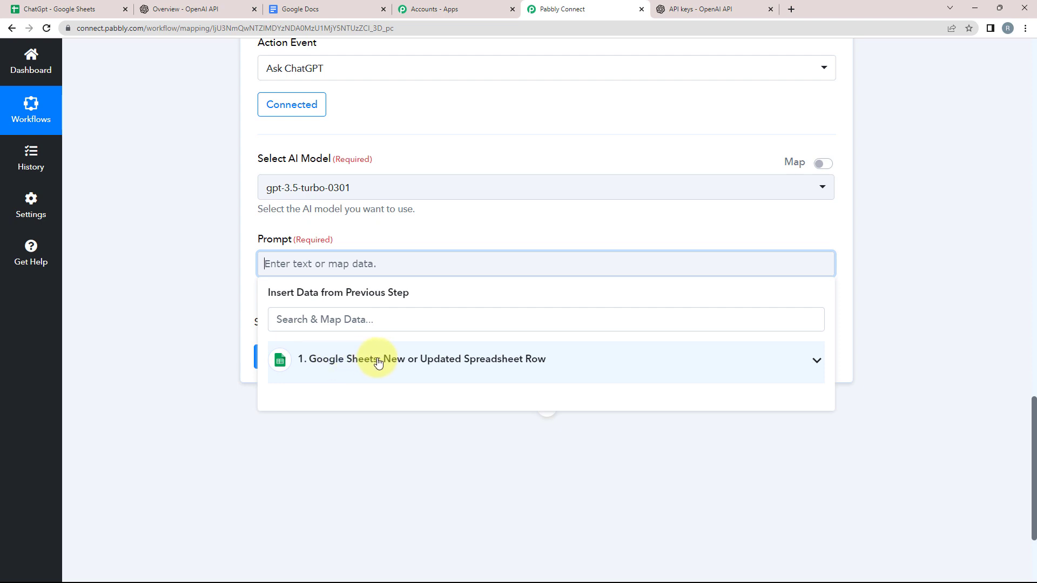
Step: Map the sheet row's Prompt and Title values into the prompt, then view the ChatGpt spreadsheet
{"action": "left_click", "coordinate": [812, 364]}
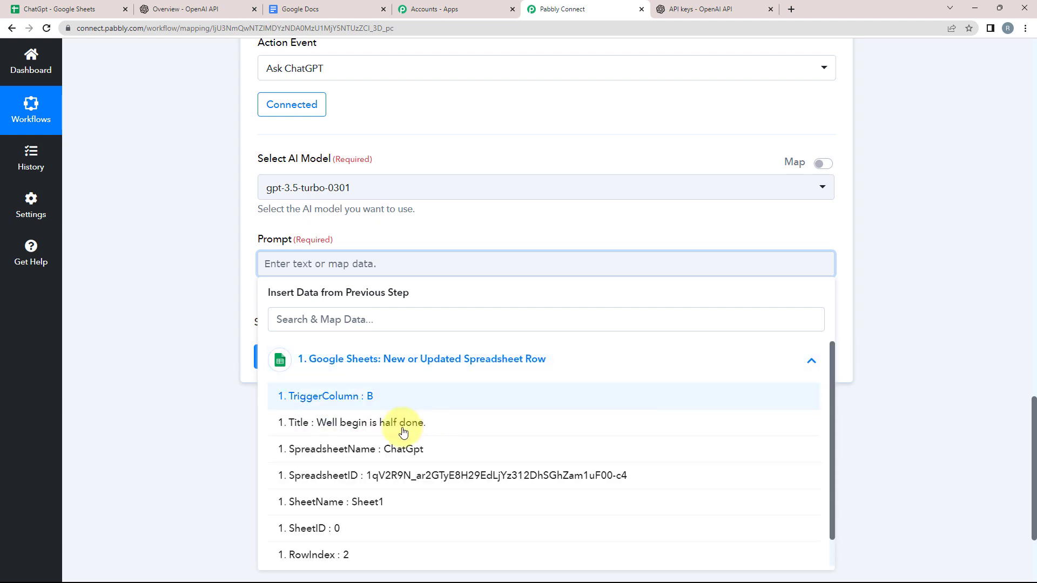
{"action": "scroll", "coordinate": [401, 420], "scroll_direction": "down", "scroll_amount": 1}
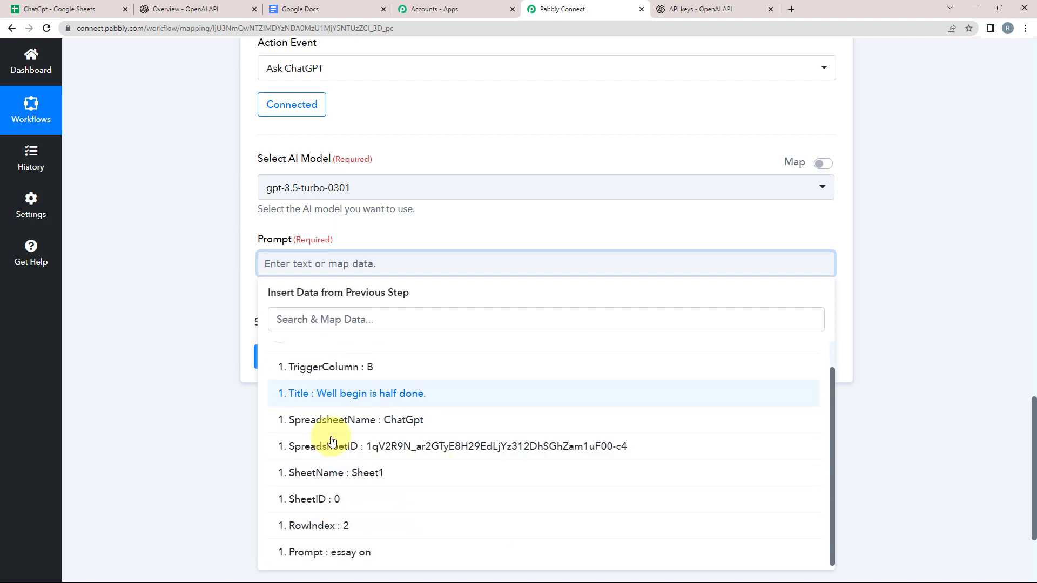
{"action": "left_click", "coordinate": [348, 554]}
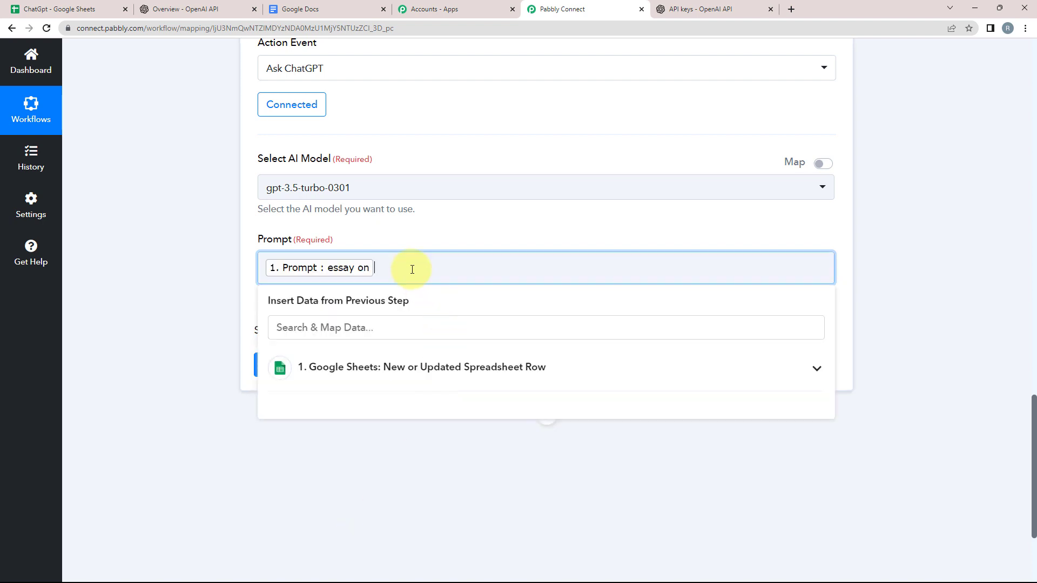
{"action": "left_click", "coordinate": [387, 368]}
{"action": "left_click", "coordinate": [387, 405]}
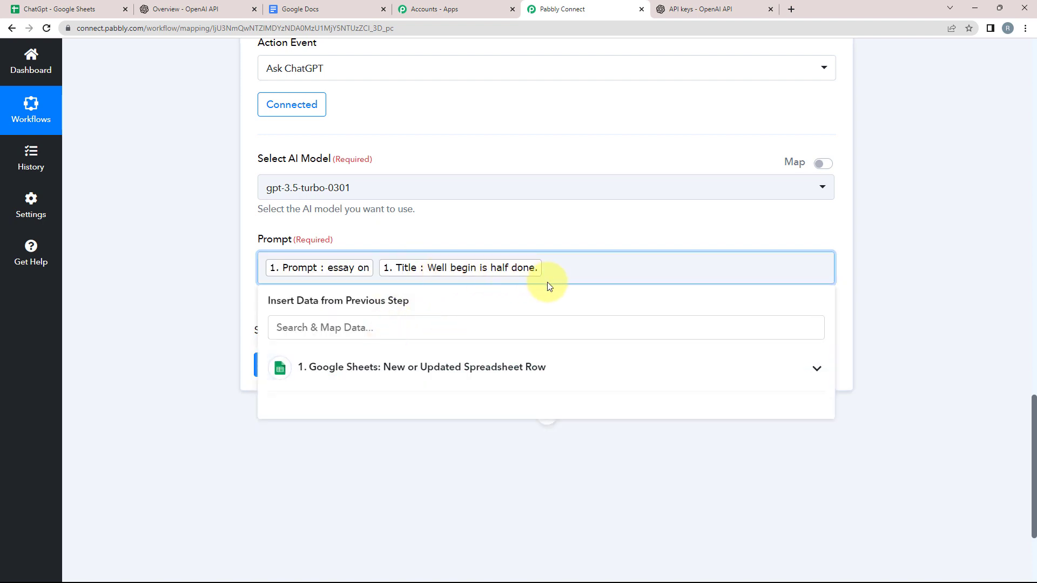
{"action": "left_click", "coordinate": [194, 301]}
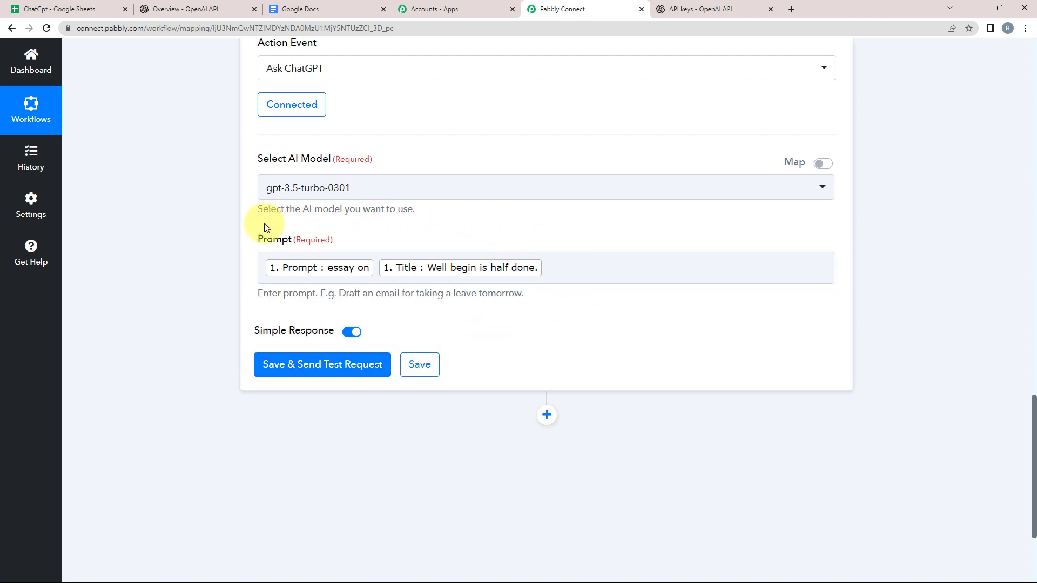
{"action": "left_click", "coordinate": [333, 278]}
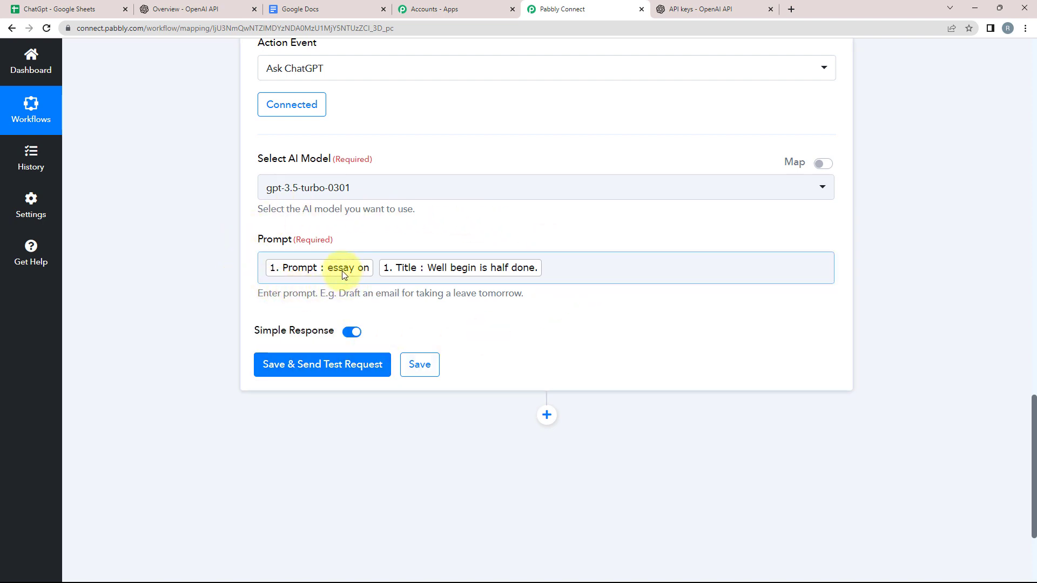
{"action": "left_click", "coordinate": [81, 9]}
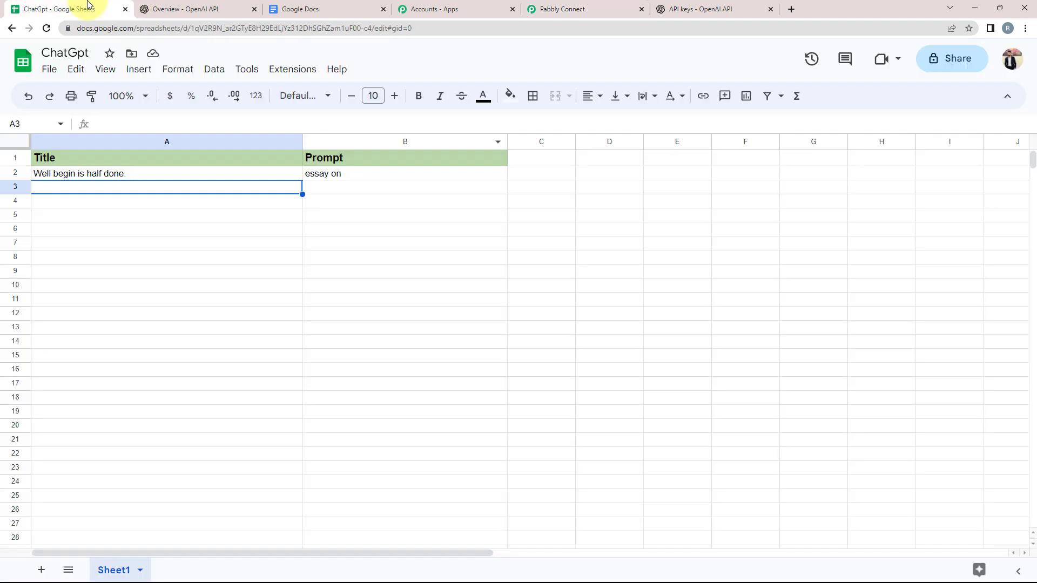
Step: Compare the sheet's Title in A2 and Prompt in B2 with the mapped prompt
{"action": "left_click", "coordinate": [321, 177]}
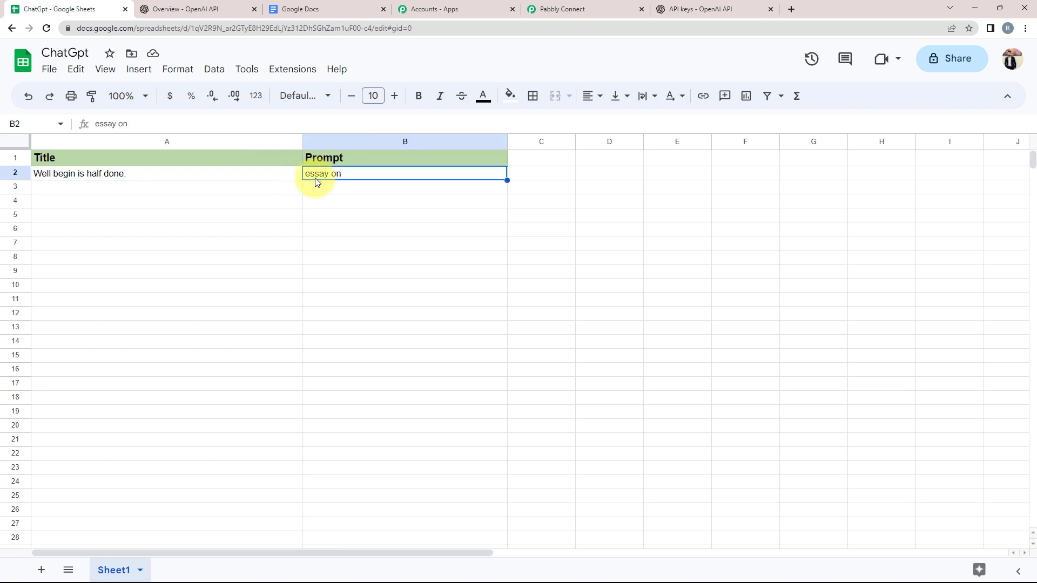
{"action": "left_click", "coordinate": [80, 176]}
{"action": "left_click", "coordinate": [322, 176]}
{"action": "left_click", "coordinate": [593, 6]}
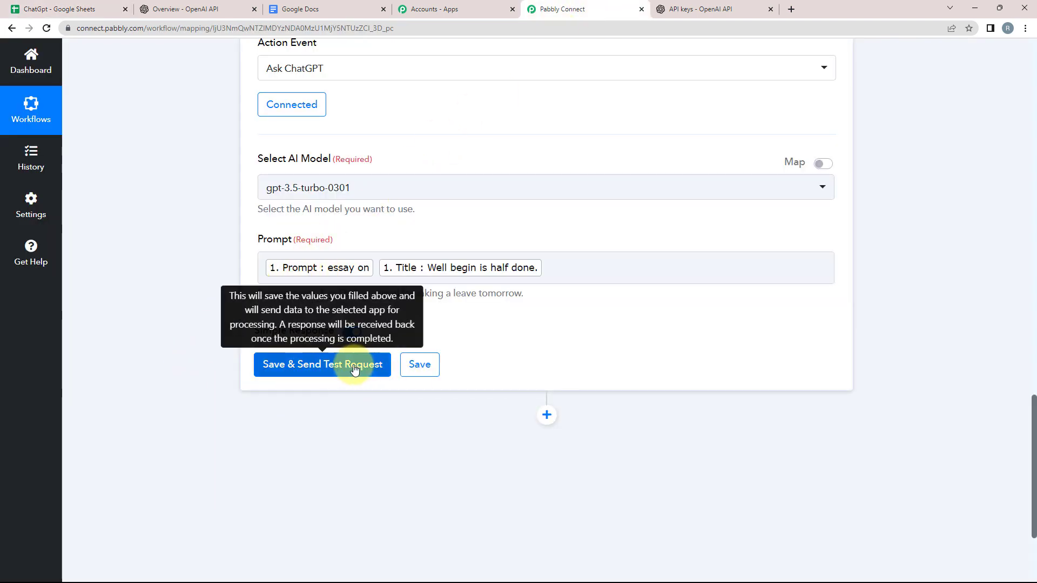
{"action": "left_click", "coordinate": [449, 273]}
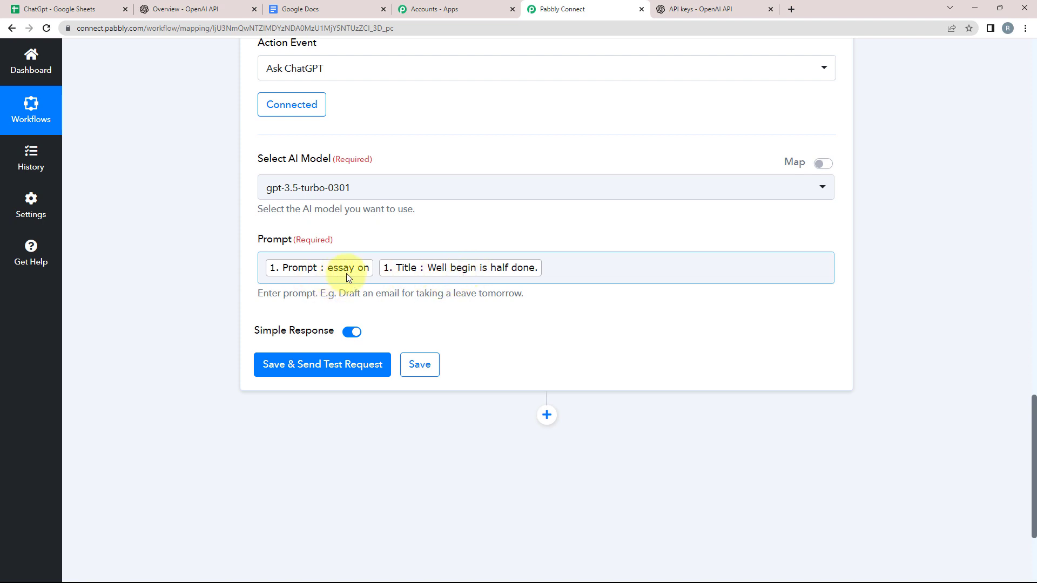
{"action": "left_click", "coordinate": [190, 341]}
{"action": "scroll", "coordinate": [197, 342], "scroll_direction": "up", "scroll_amount": 3}
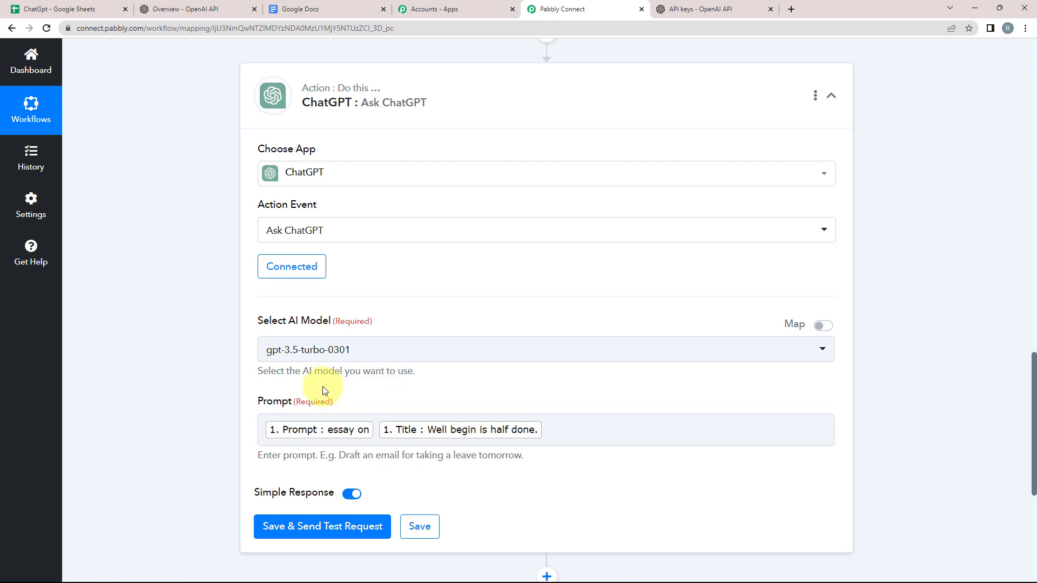
{"action": "left_click", "coordinate": [269, 429]}
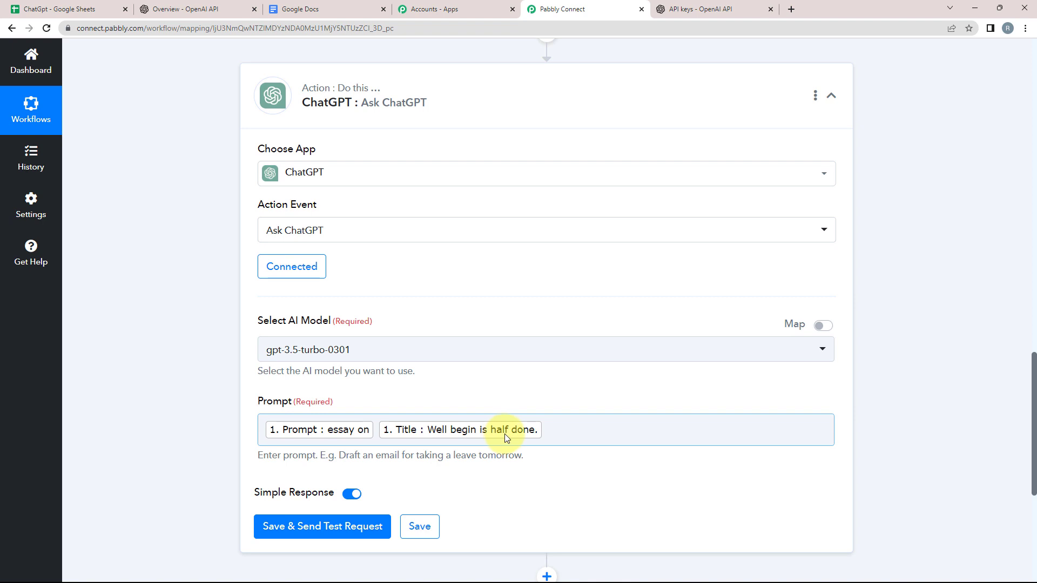
Step: Confirm row 3 of the sheet is empty and return to the Ask ChatGPT step
{"action": "left_click", "coordinate": [84, 9]}
{"action": "left_click", "coordinate": [63, 185]}
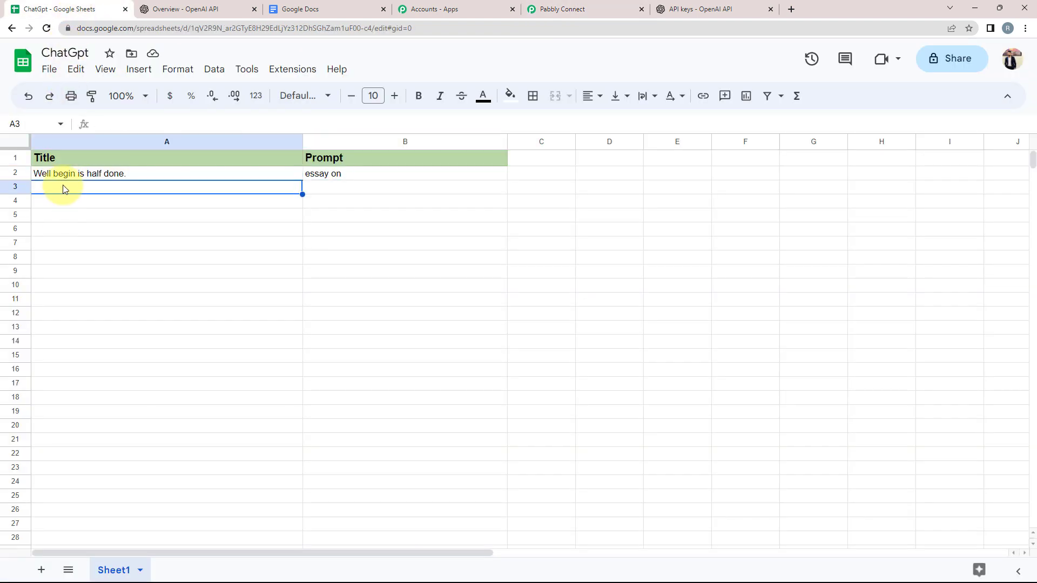
{"action": "left_click", "coordinate": [316, 188]}
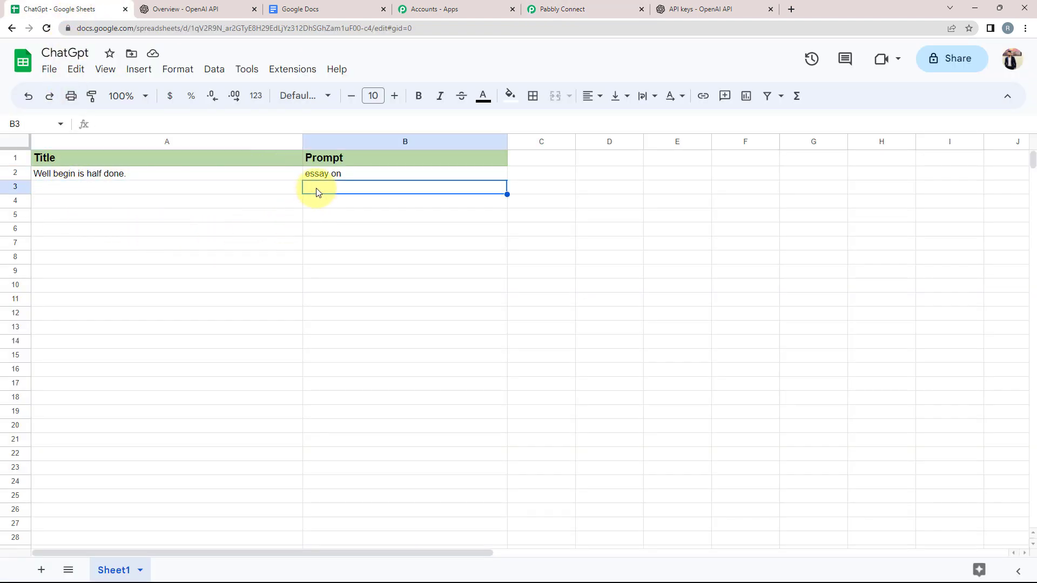
{"action": "left_click", "coordinate": [597, 8]}
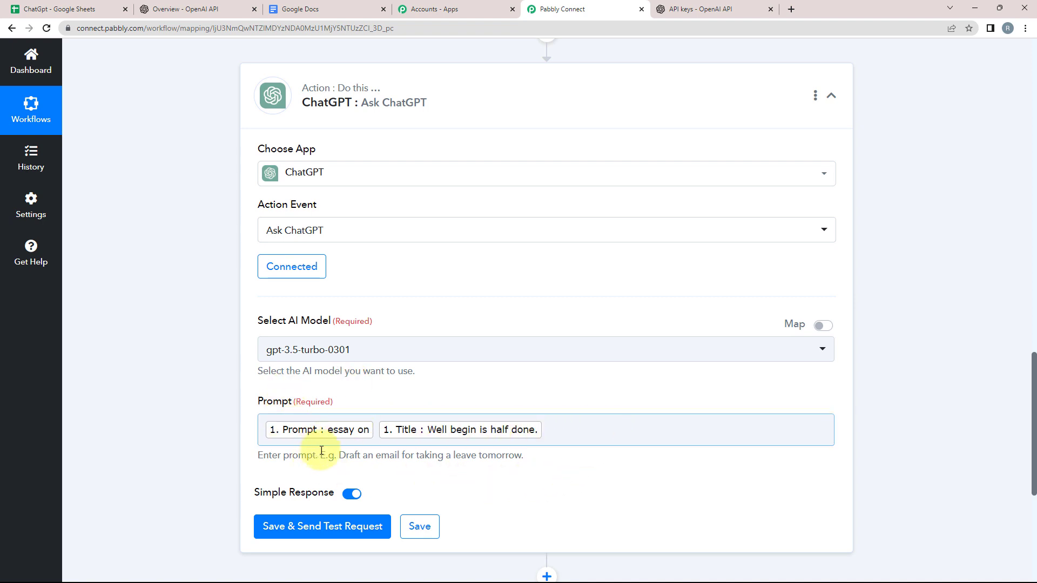
{"action": "scroll", "coordinate": [174, 413], "scroll_direction": "down", "scroll_amount": 1}
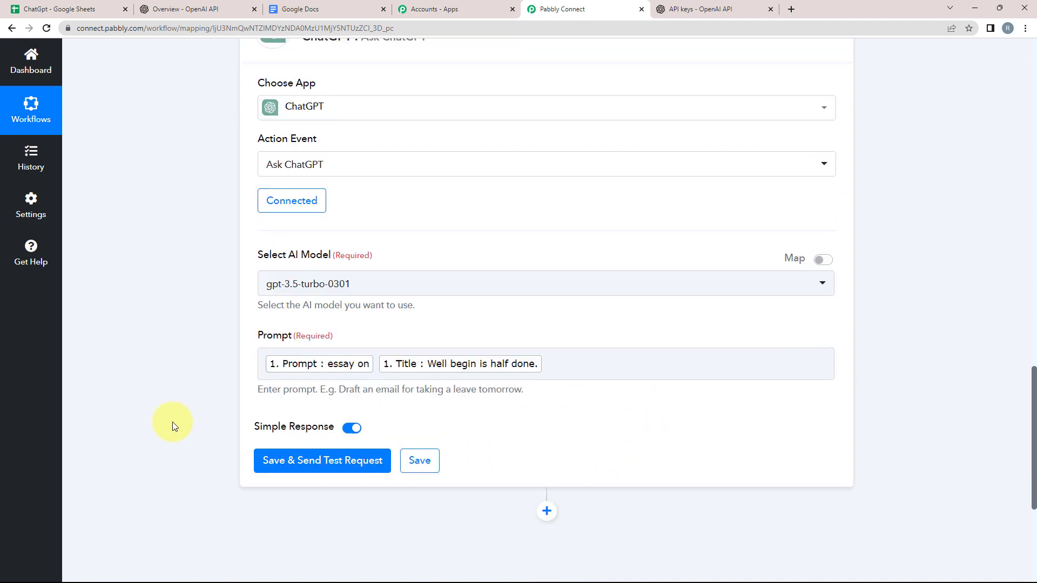
Step: Save and test the Ask ChatGPT step, checking the returned model name
{"action": "left_click", "coordinate": [296, 426]}
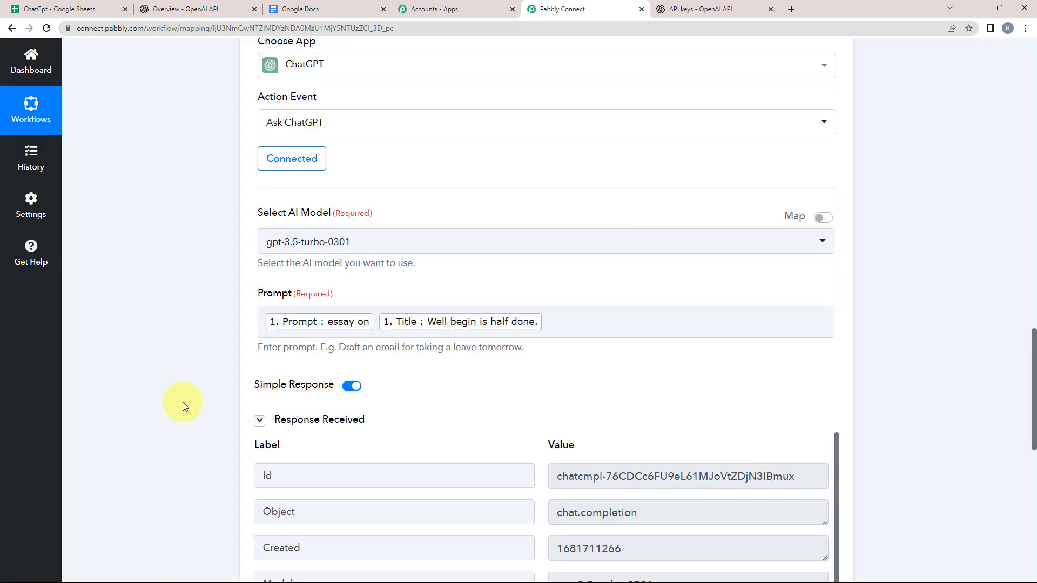
{"action": "left_click", "coordinate": [454, 325]}
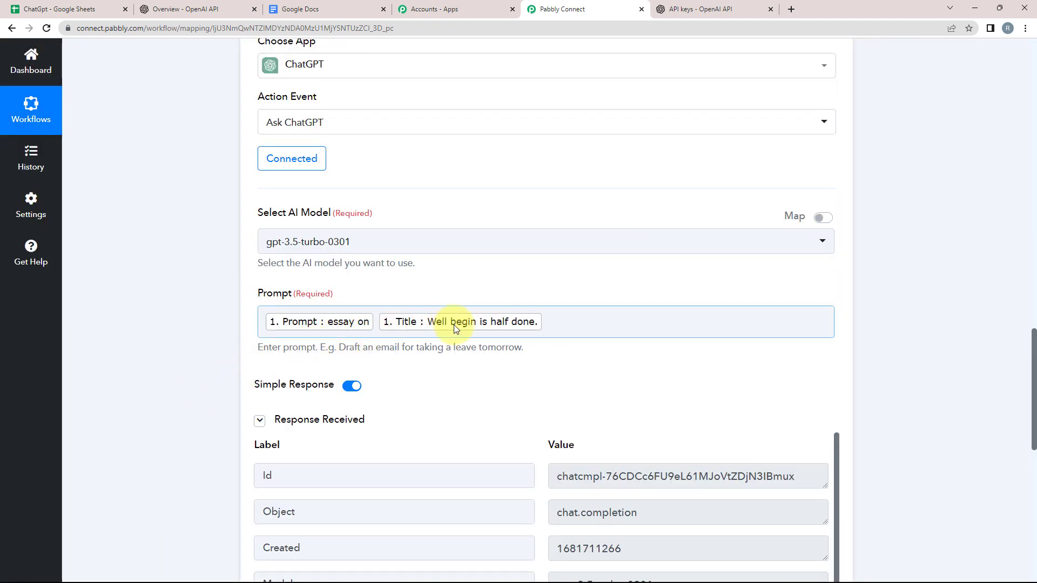
{"action": "scroll", "coordinate": [197, 355], "scroll_direction": "down", "scroll_amount": 5}
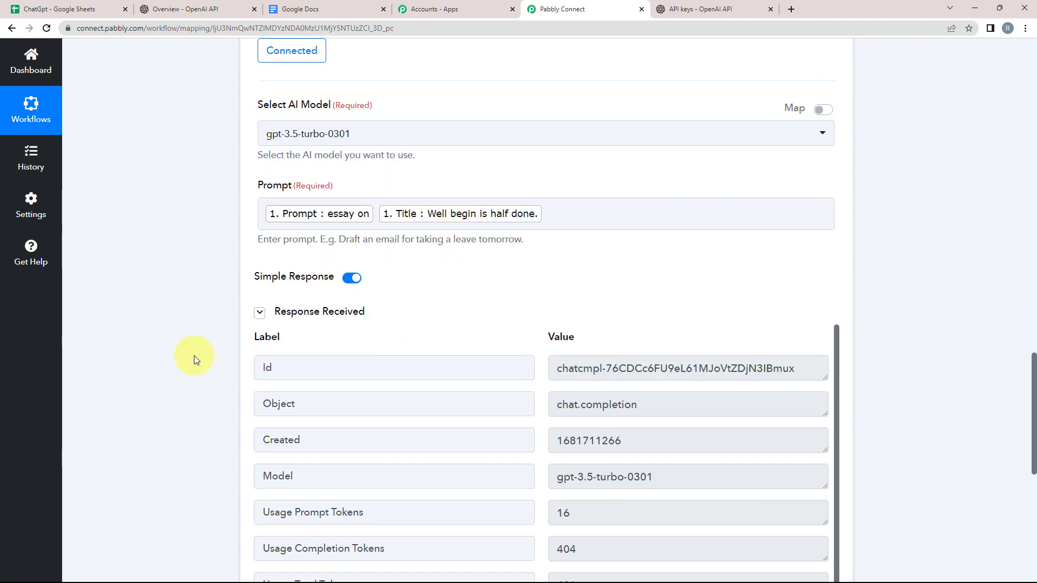
{"action": "left_click", "coordinate": [316, 311]}
{"action": "double_click", "coordinate": [315, 311]}
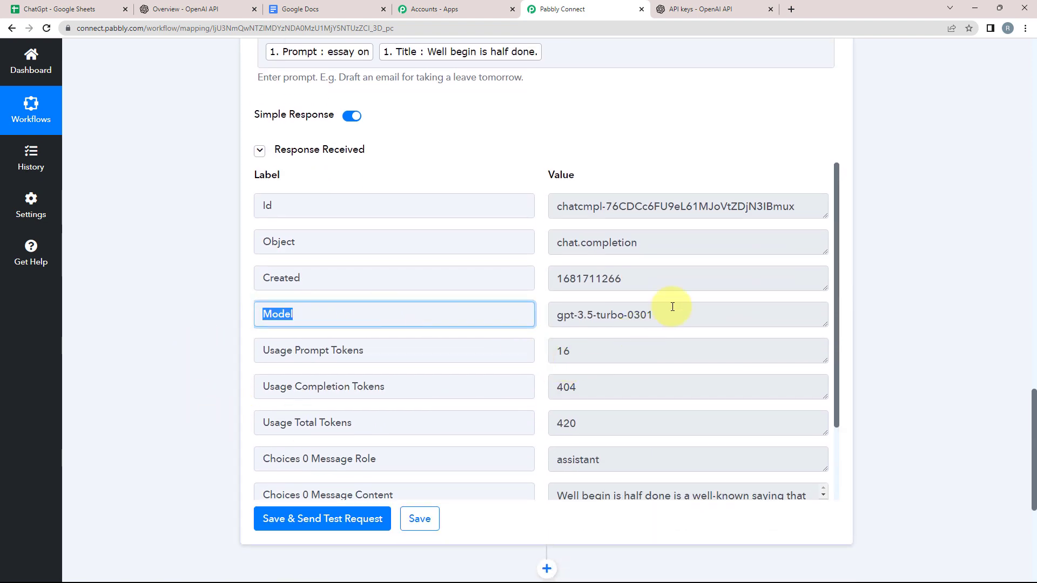
{"action": "left_click", "coordinate": [679, 307]}
Step: Scroll through the response to read the essay on 'Well begin is half done.'
{"action": "scroll", "coordinate": [429, 386], "scroll_direction": "down", "scroll_amount": 3}
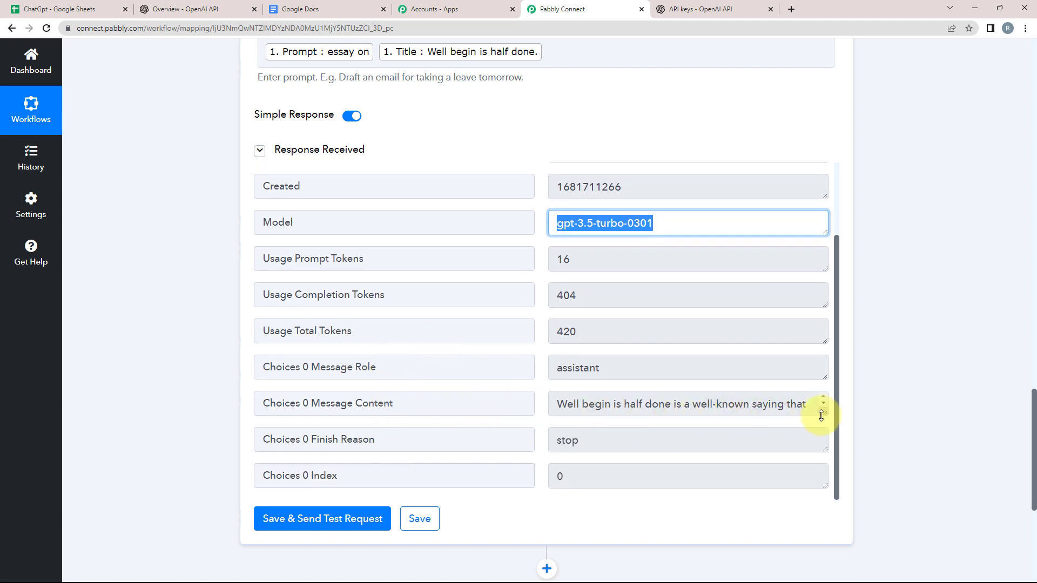
{"action": "left_click_drag", "start_coordinate": [821, 415], "coordinate": [817, 505]}
{"action": "scroll", "coordinate": [577, 437], "scroll_direction": "down", "scroll_amount": 5}
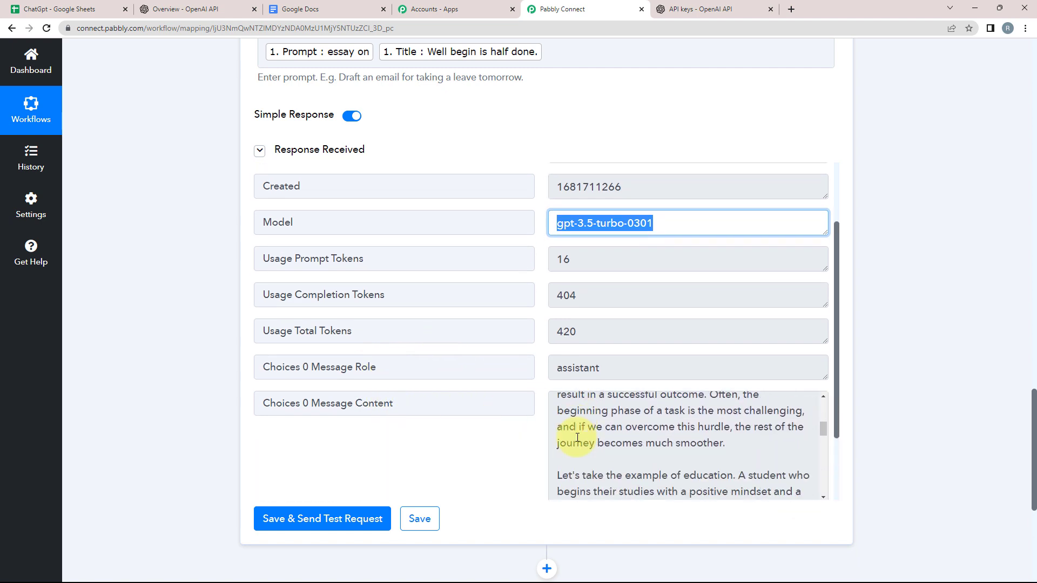
{"action": "scroll", "coordinate": [576, 438], "scroll_direction": "down", "scroll_amount": 5}
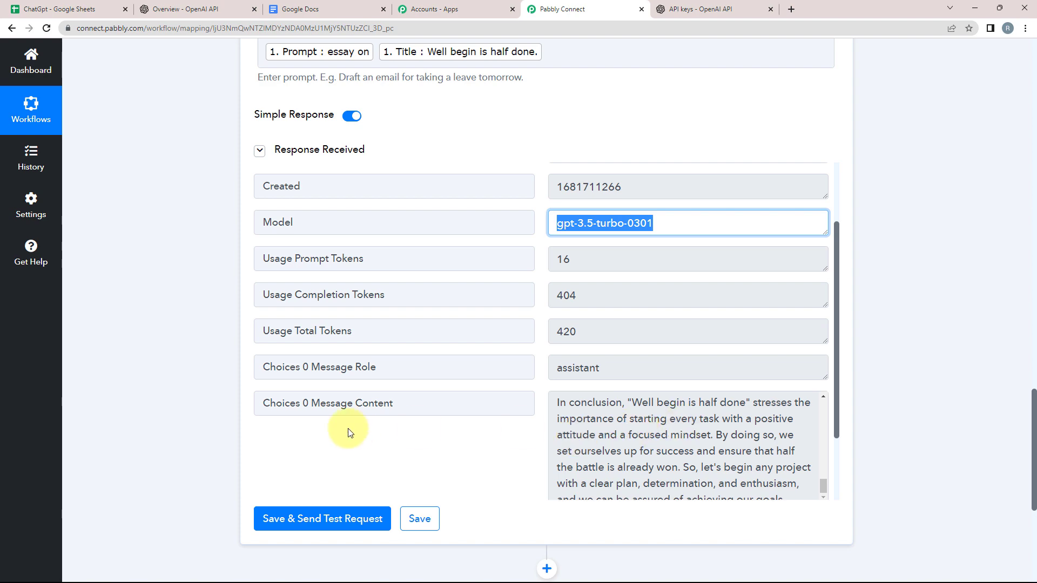
{"action": "scroll", "coordinate": [144, 412], "scroll_direction": "down", "scroll_amount": 3}
{"action": "scroll", "coordinate": [609, 273], "scroll_direction": "up", "scroll_amount": 10}
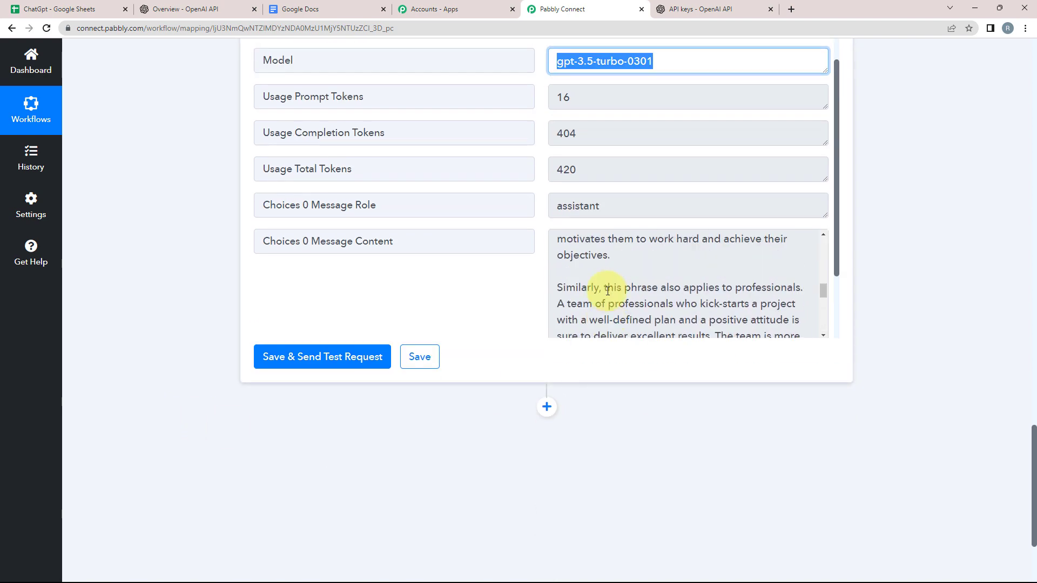
{"action": "left_click_drag", "start_coordinate": [559, 241], "coordinate": [336, 260]}
{"action": "left_click", "coordinate": [204, 273]}
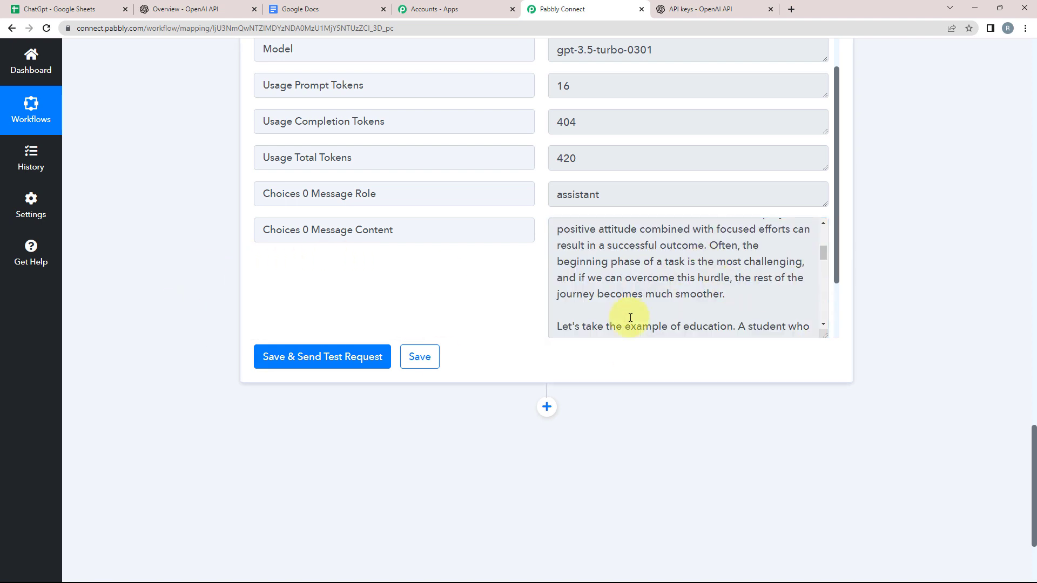
{"action": "scroll", "coordinate": [144, 277], "scroll_direction": "down", "scroll_amount": 2}
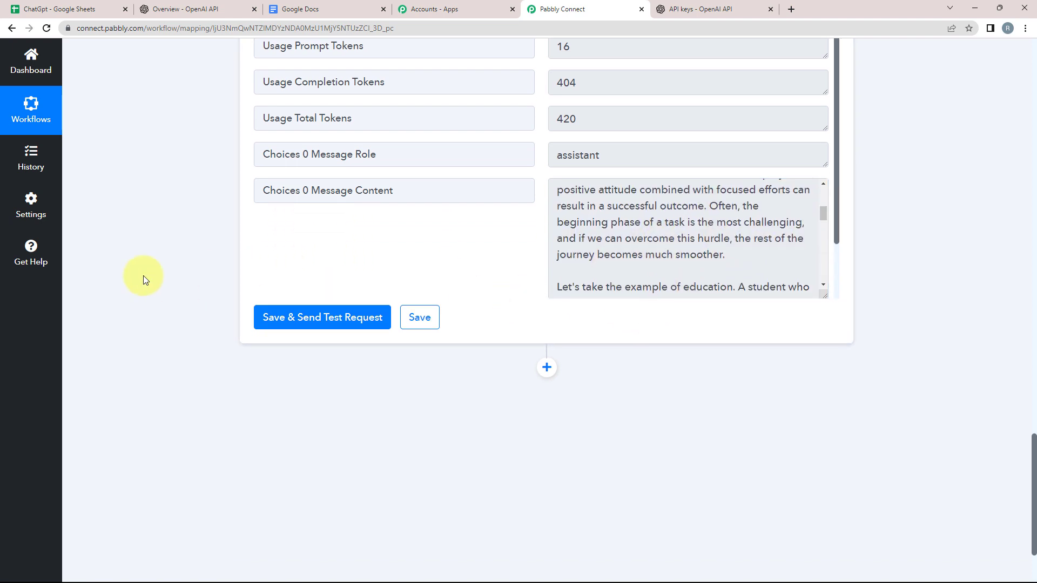
Step: Add a Google Docs action step with the Create a Blank Document event
{"action": "left_click", "coordinate": [537, 300]}
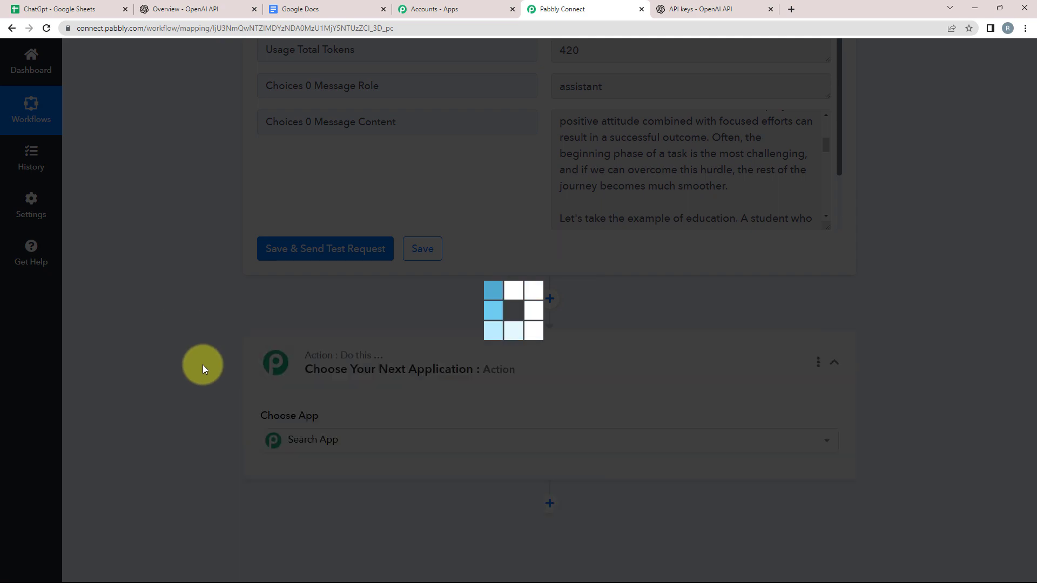
{"action": "scroll", "coordinate": [44, 396], "scroll_direction": "down", "scroll_amount": 3}
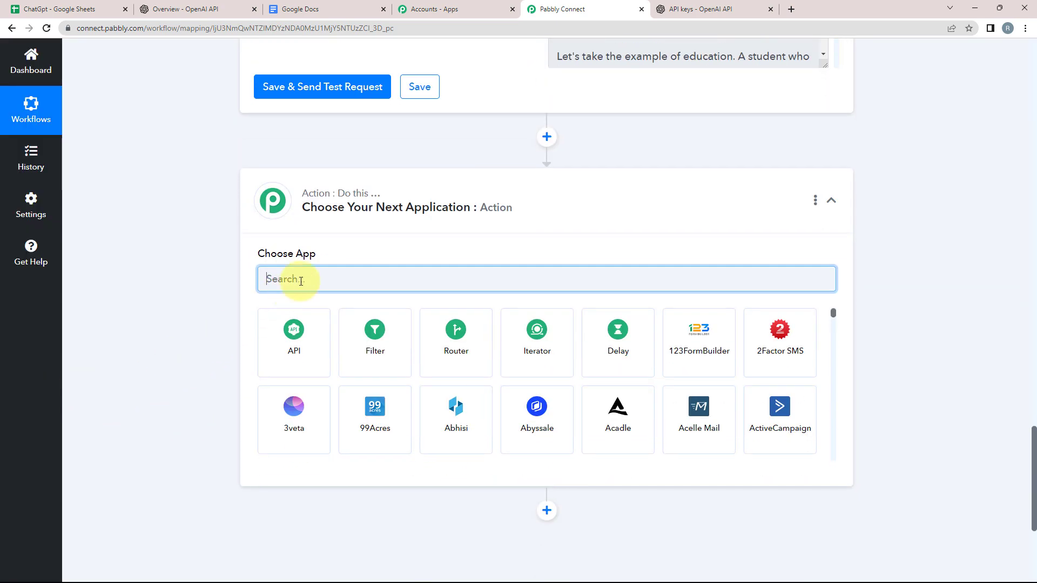
{"action": "type", "text": "GOOGLE"}
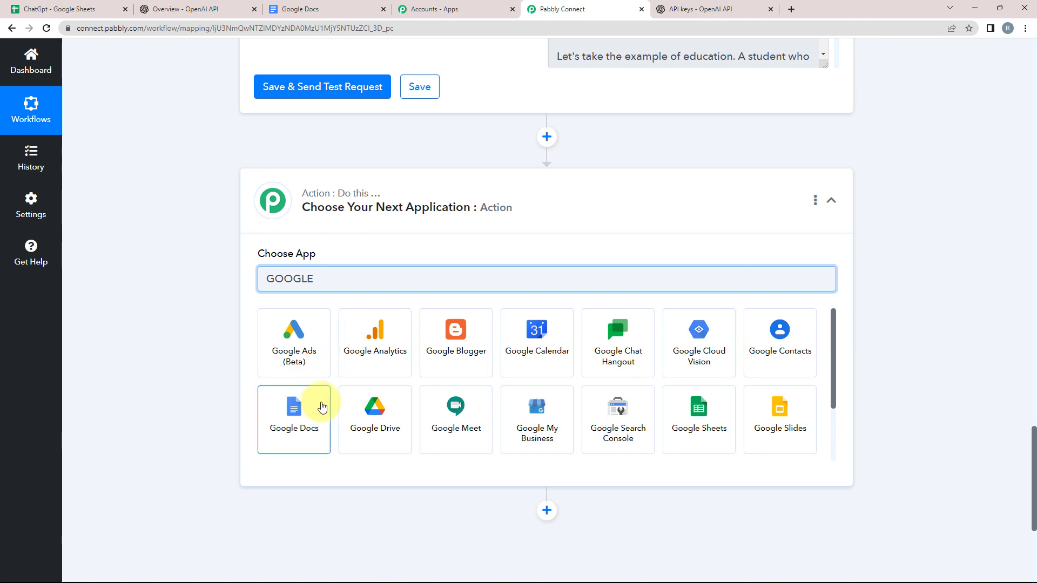
{"action": "left_click", "coordinate": [317, 402]}
{"action": "left_click", "coordinate": [269, 330]}
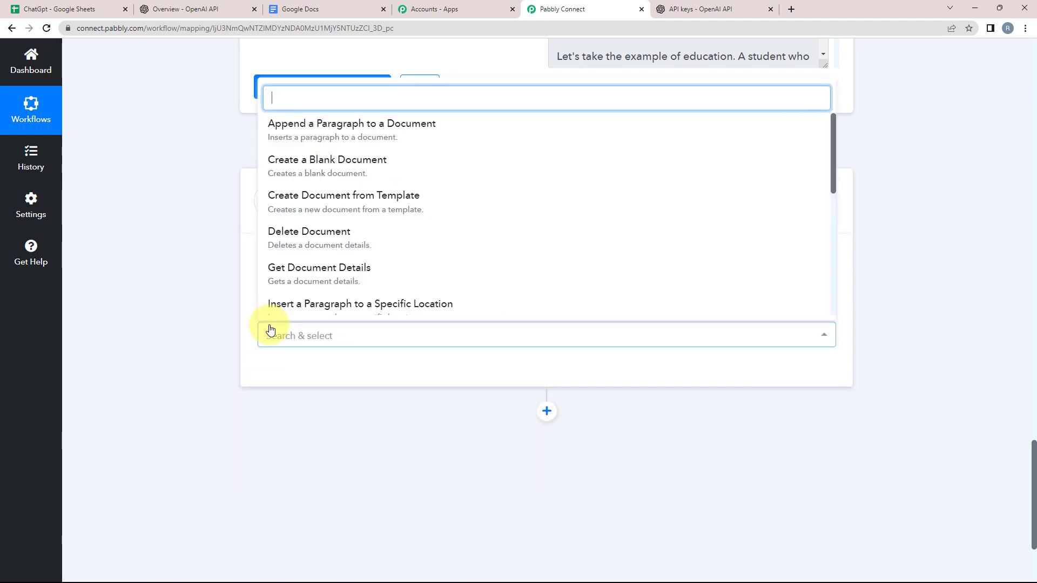
{"action": "left_click", "coordinate": [301, 162]}
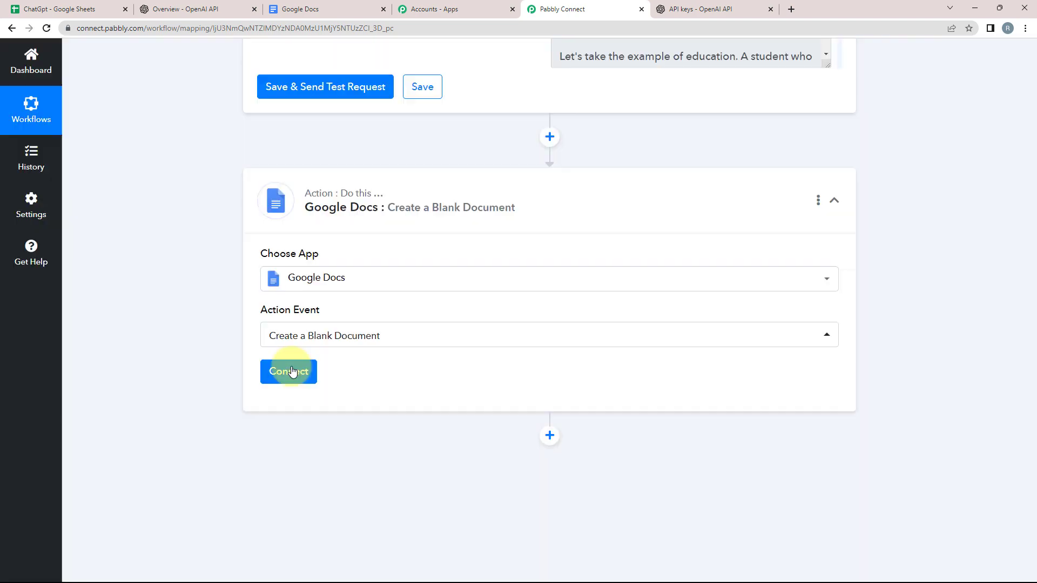
Step: Connect the step to a Google account through Sign in with Google
{"action": "left_click", "coordinate": [293, 372]}
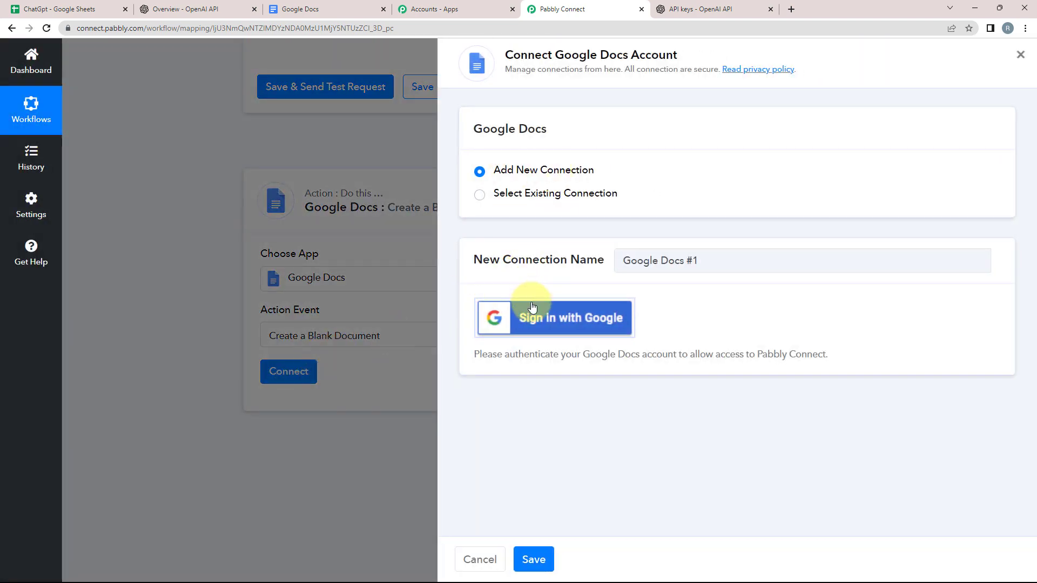
{"action": "left_click", "coordinate": [529, 319]}
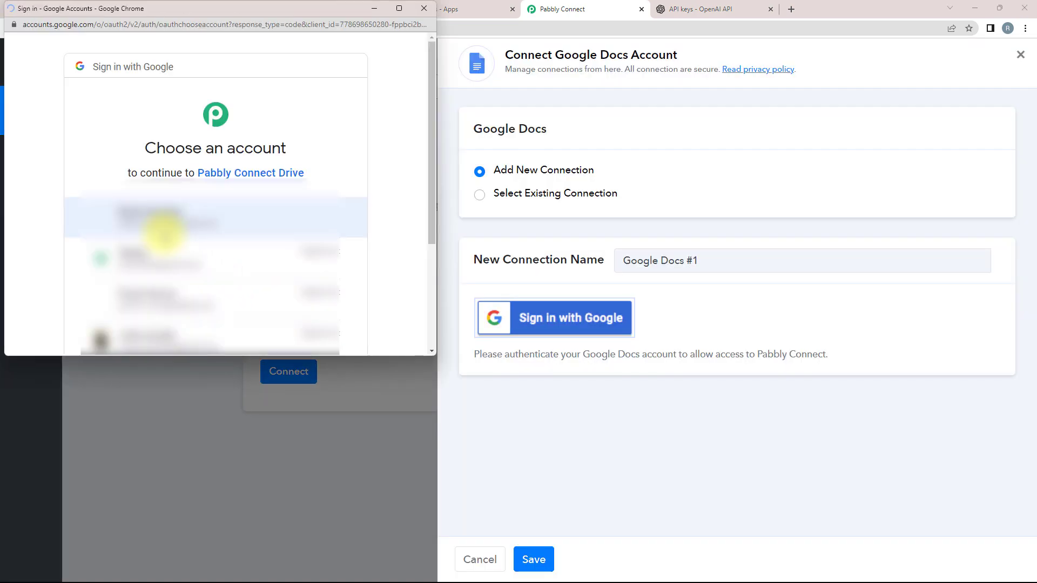
{"action": "scroll", "coordinate": [216, 270], "scroll_direction": "down", "scroll_amount": 1}
{"action": "left_click", "coordinate": [278, 317]}
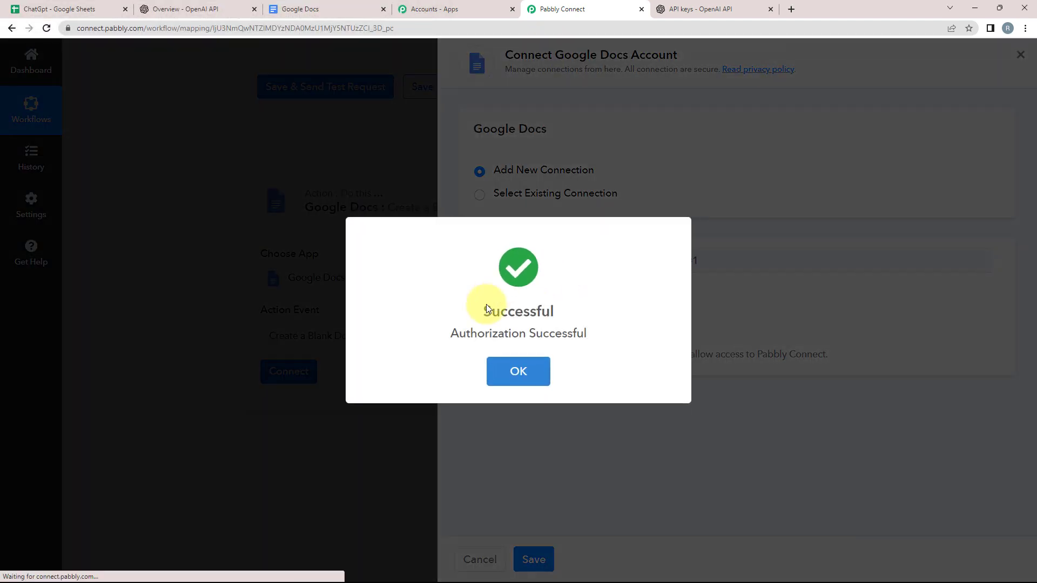
{"action": "left_click", "coordinate": [519, 371]}
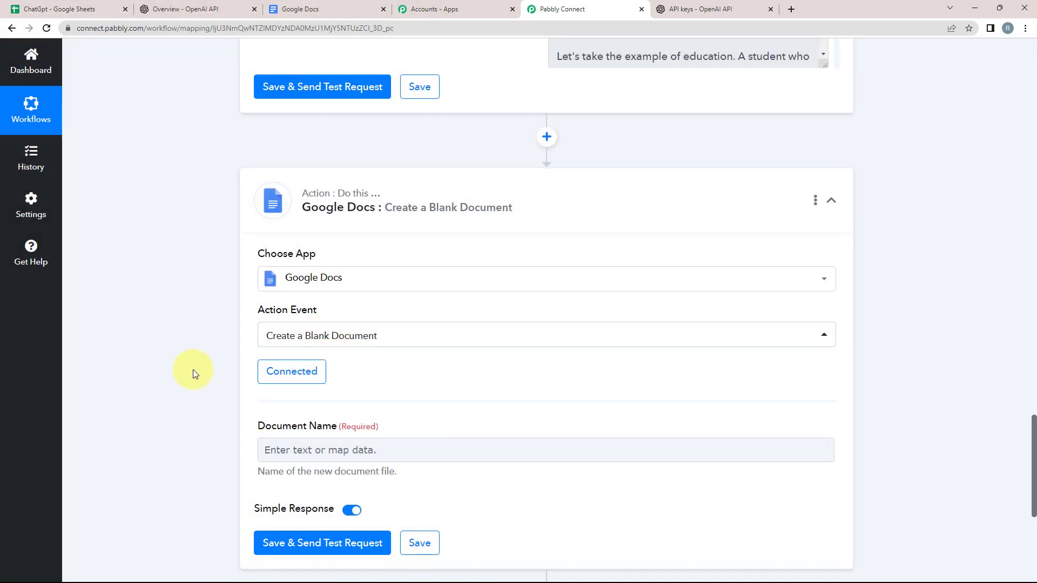
Step: Enter 'Essay Content' in the Document Name field, fixing a typo
{"action": "scroll", "coordinate": [248, 356], "scroll_direction": "down", "scroll_amount": 2}
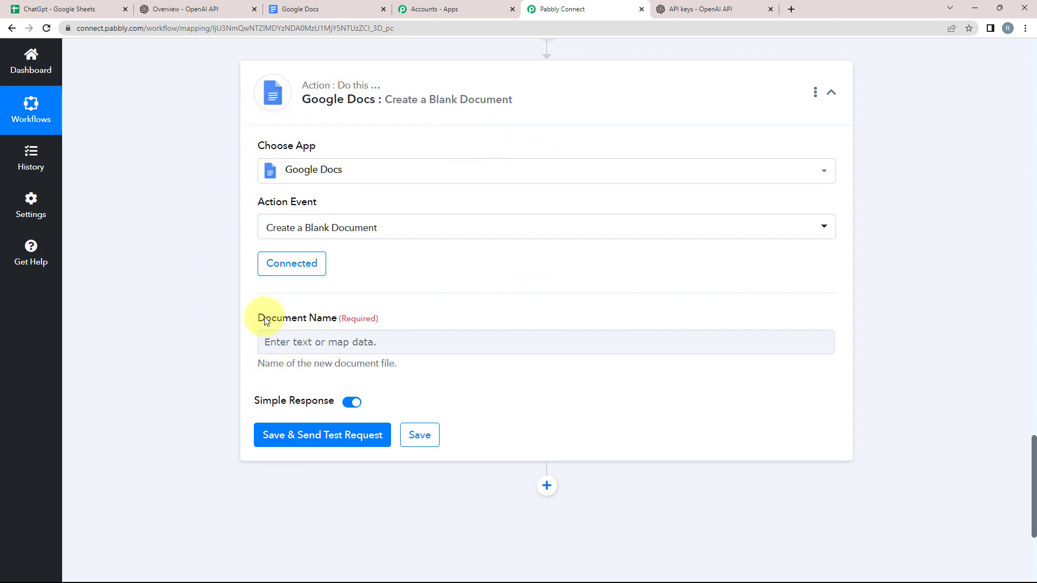
{"action": "left_click_drag", "start_coordinate": [260, 319], "coordinate": [307, 324]}
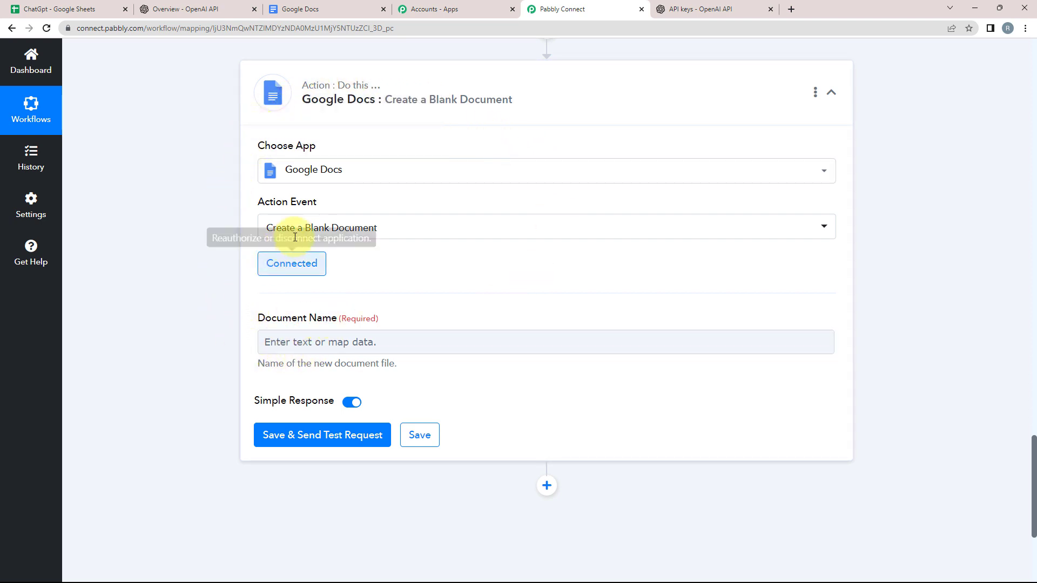
{"action": "left_click", "coordinate": [349, 234]}
{"action": "scroll", "coordinate": [225, 261], "scroll_direction": "up", "scroll_amount": 7}
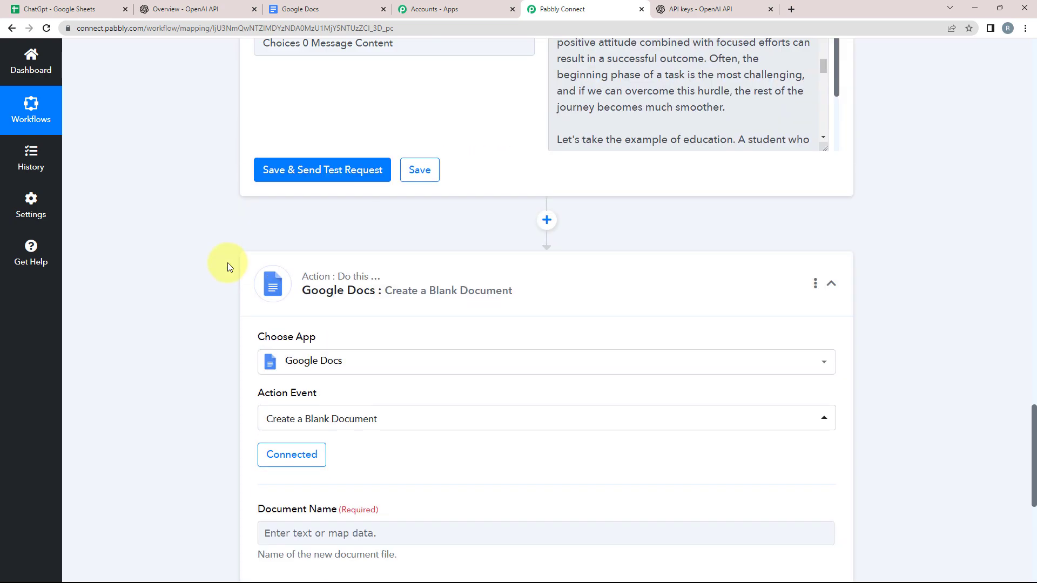
{"action": "scroll", "coordinate": [388, 313], "scroll_direction": "down", "scroll_amount": 2}
{"action": "scroll", "coordinate": [179, 336], "scroll_direction": "down", "scroll_amount": 7}
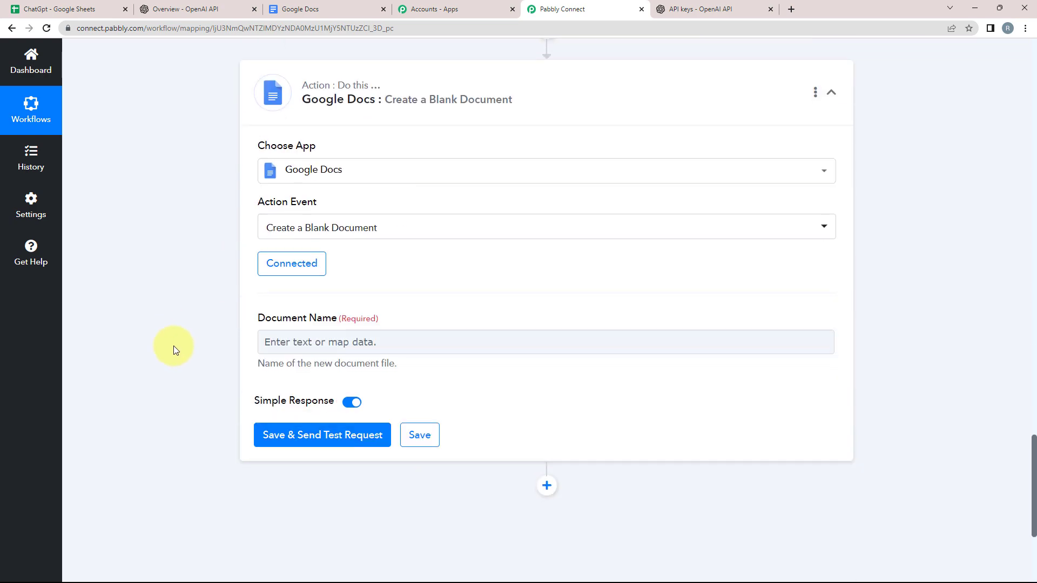
{"action": "left_click", "coordinate": [267, 349]}
{"action": "left_click", "coordinate": [293, 343]}
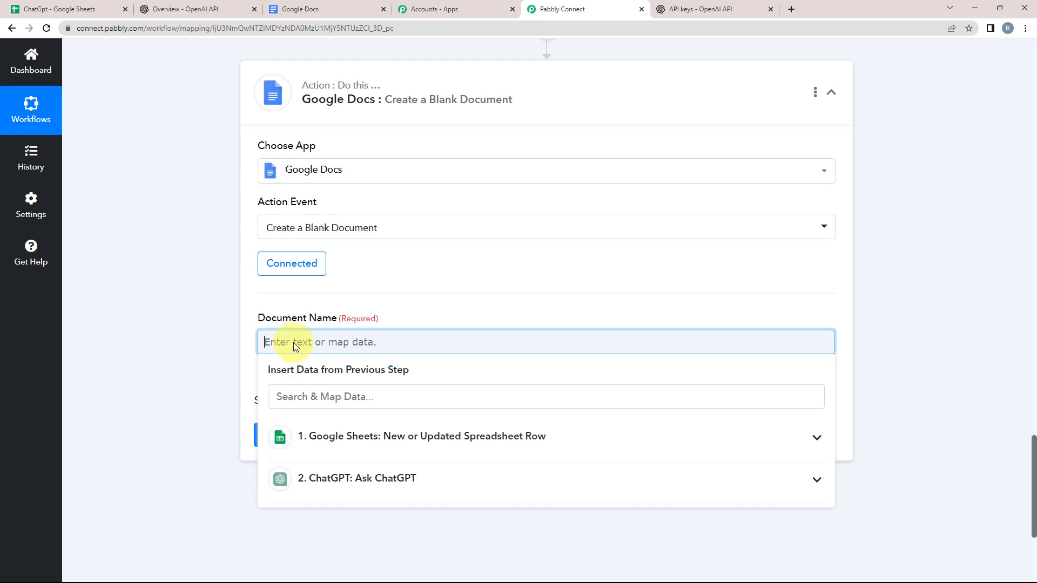
{"action": "type", "text": "Essay C"}
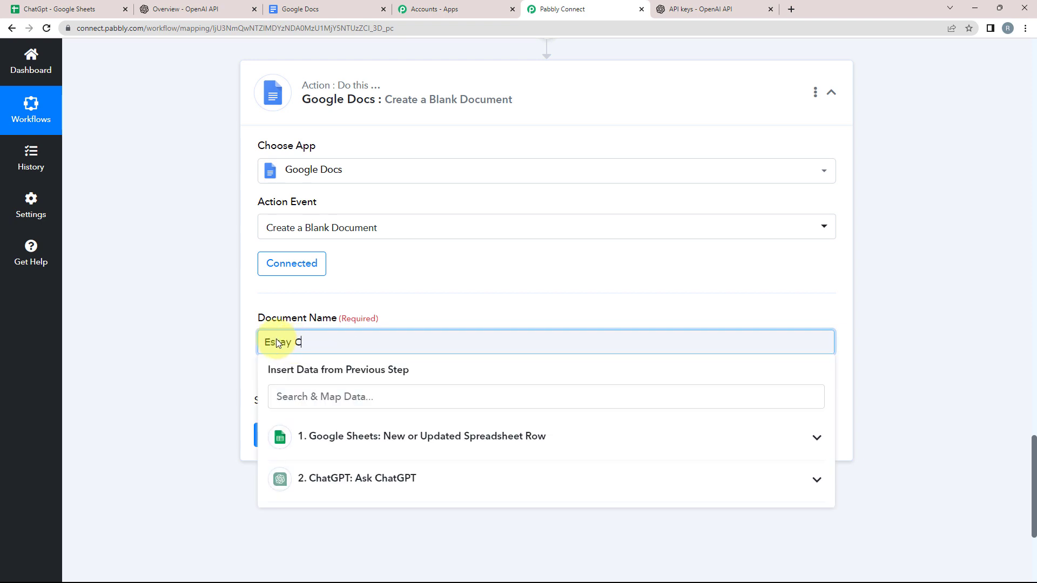
{"action": "type", "text": "ontent"}
{"action": "key", "text": "BackSpace"}
{"action": "type", "text": "nt"}
{"action": "left_click", "coordinate": [251, 341]}
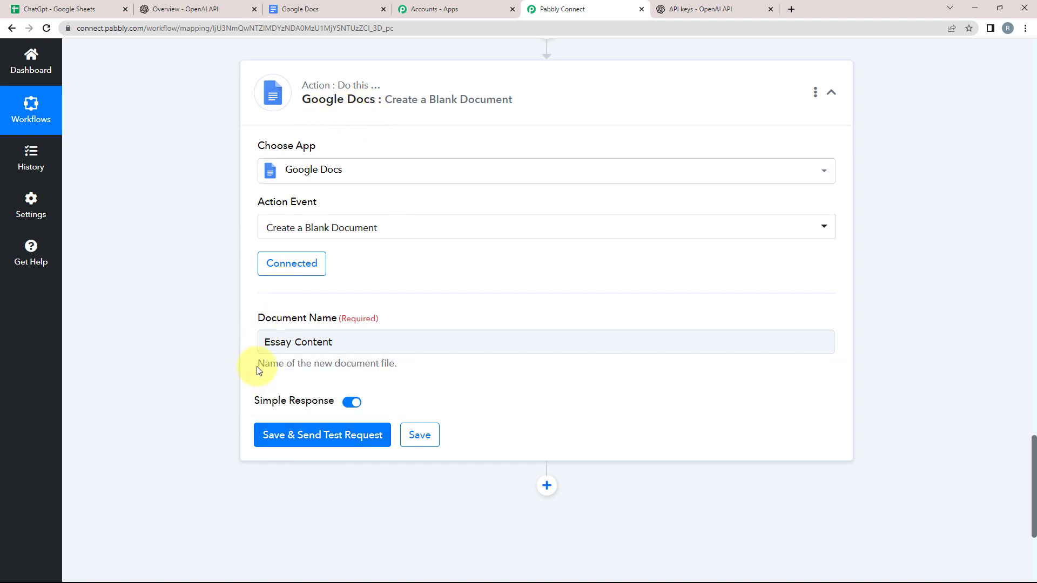
{"action": "left_click", "coordinate": [290, 345]}
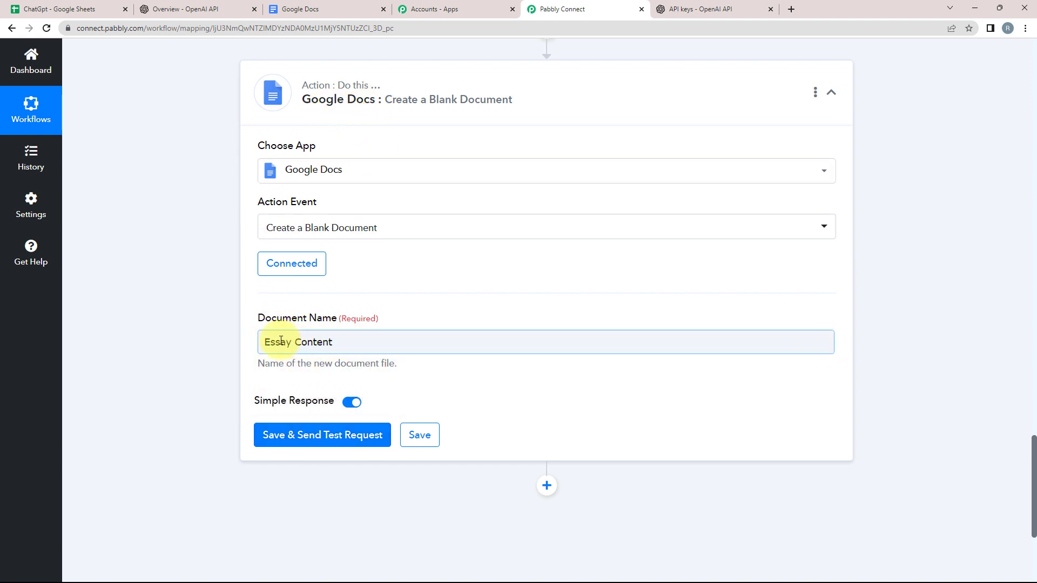
Step: Save and test the Google Docs step, confirming the returned title Essay Content
{"action": "left_click", "coordinate": [260, 424]}
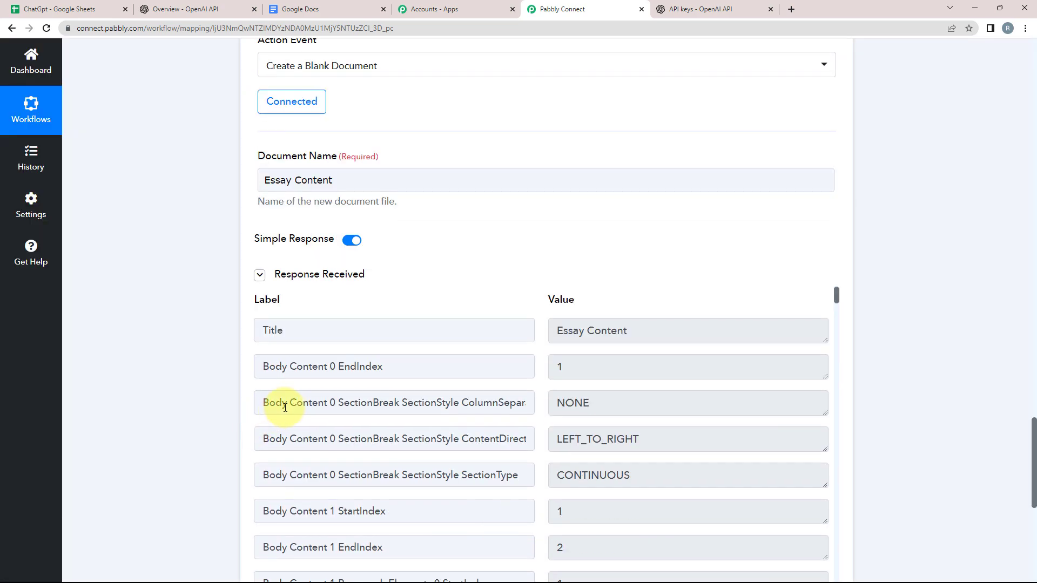
{"action": "double_click", "coordinate": [282, 330]}
{"action": "triple_click", "coordinate": [650, 330]}
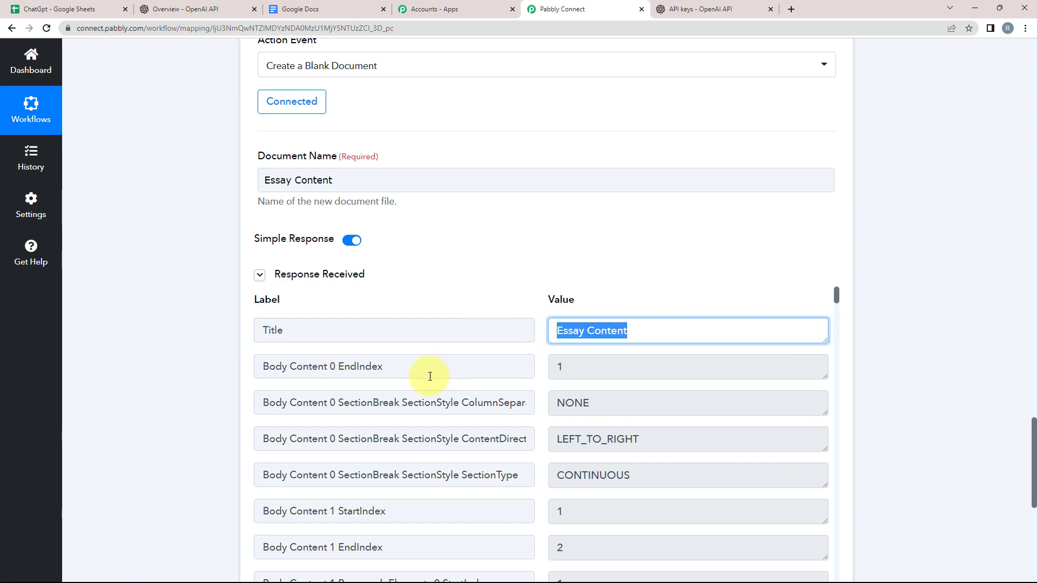
{"action": "scroll", "coordinate": [419, 412], "scroll_direction": "down", "scroll_amount": 2}
{"action": "scroll", "coordinate": [453, 408], "scroll_direction": "down", "scroll_amount": 12}
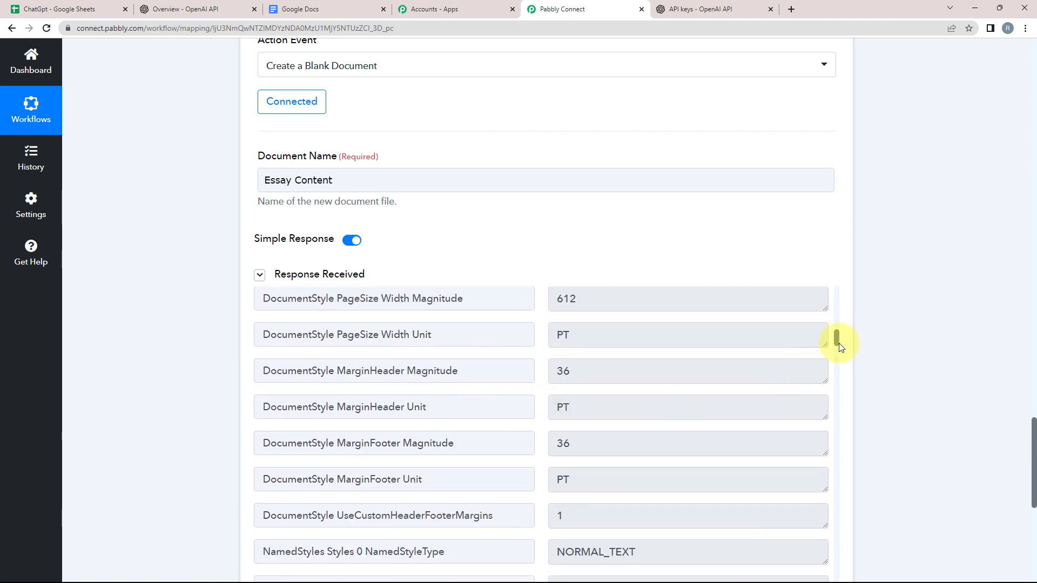
Step: Review the Response Received table down to the new document's DocumentId
{"action": "left_click_drag", "start_coordinate": [838, 343], "coordinate": [837, 579]}
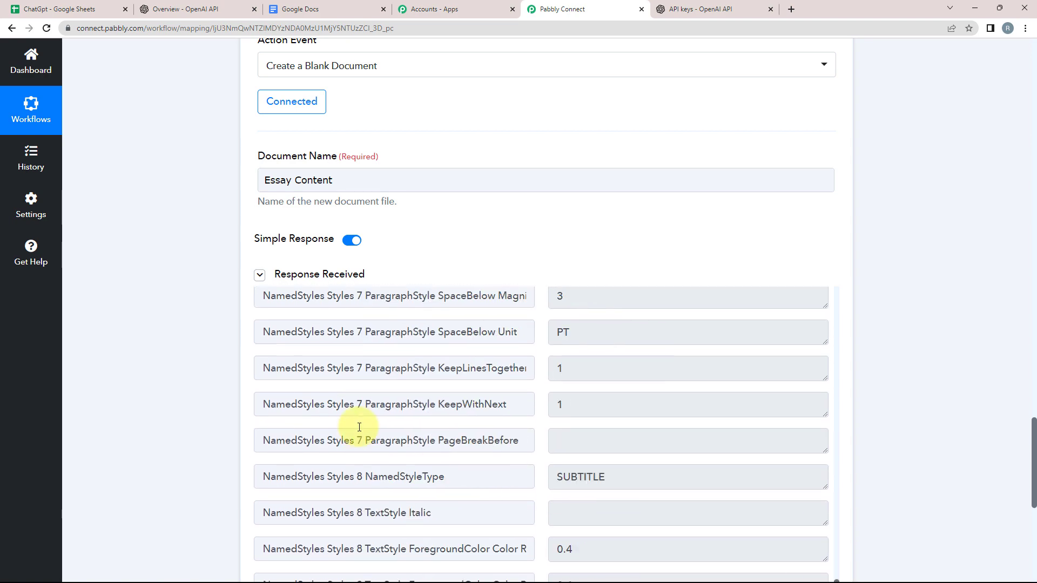
{"action": "scroll", "coordinate": [345, 400], "scroll_direction": "down", "scroll_amount": 5}
{"action": "left_click_drag", "start_coordinate": [255, 386], "coordinate": [556, 386]}
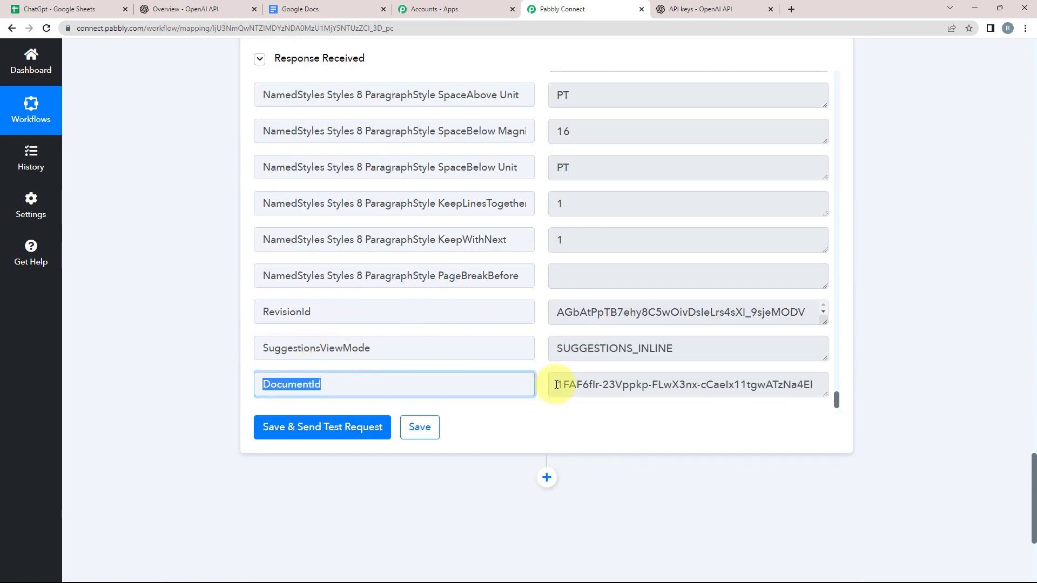
{"action": "triple_click", "coordinate": [556, 386]}
{"action": "double_click", "coordinate": [376, 384]}
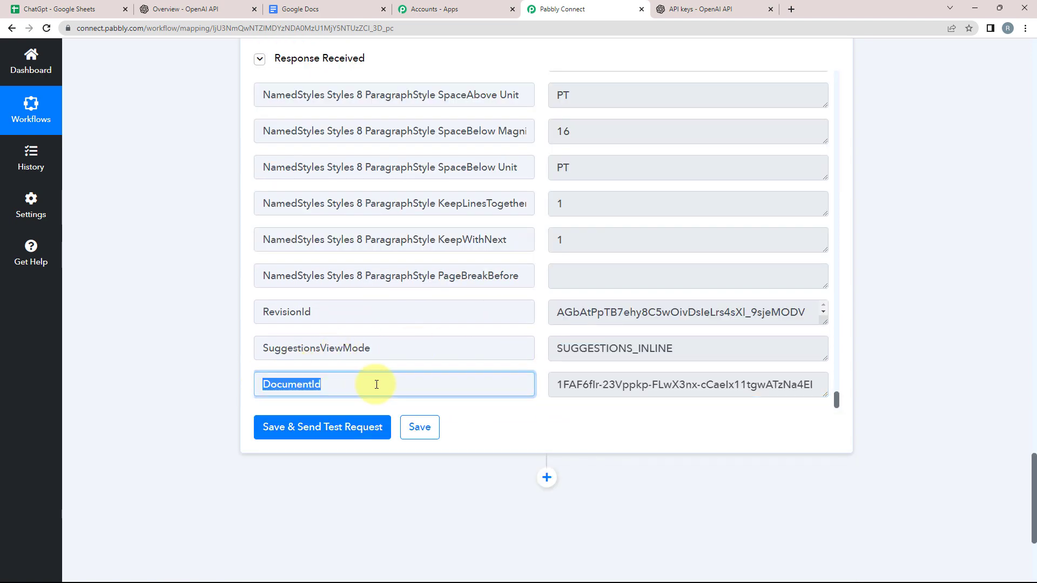
{"action": "triple_click", "coordinate": [568, 384]}
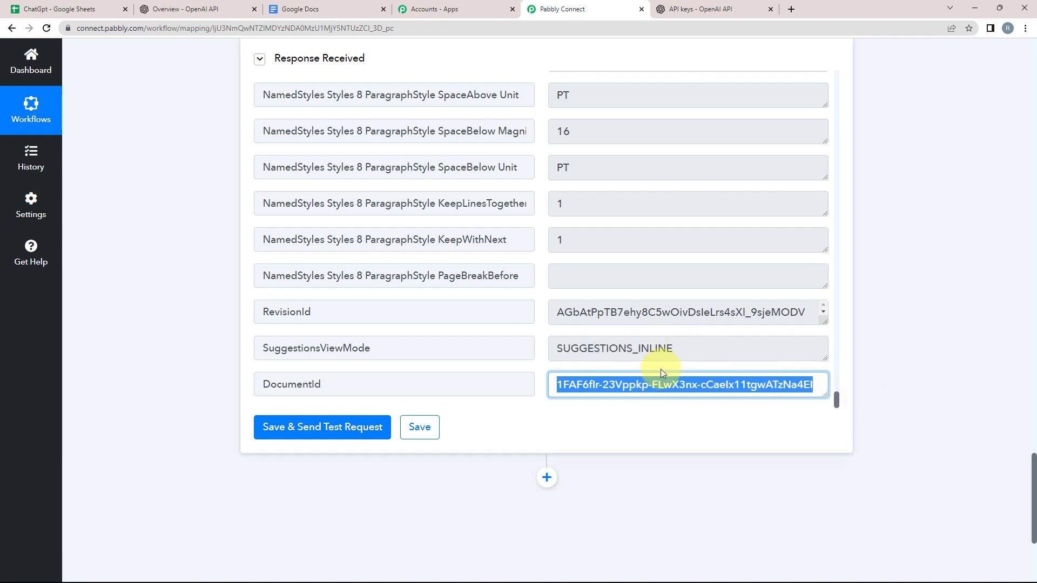
{"action": "left_click", "coordinate": [170, 305]}
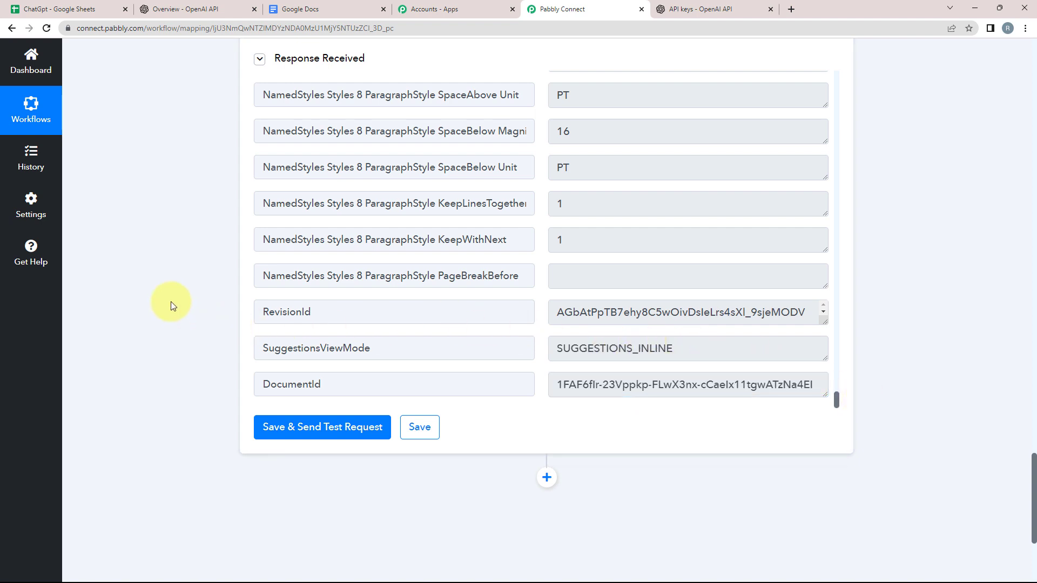
{"action": "scroll", "coordinate": [169, 303], "scroll_direction": "up", "scroll_amount": 6}
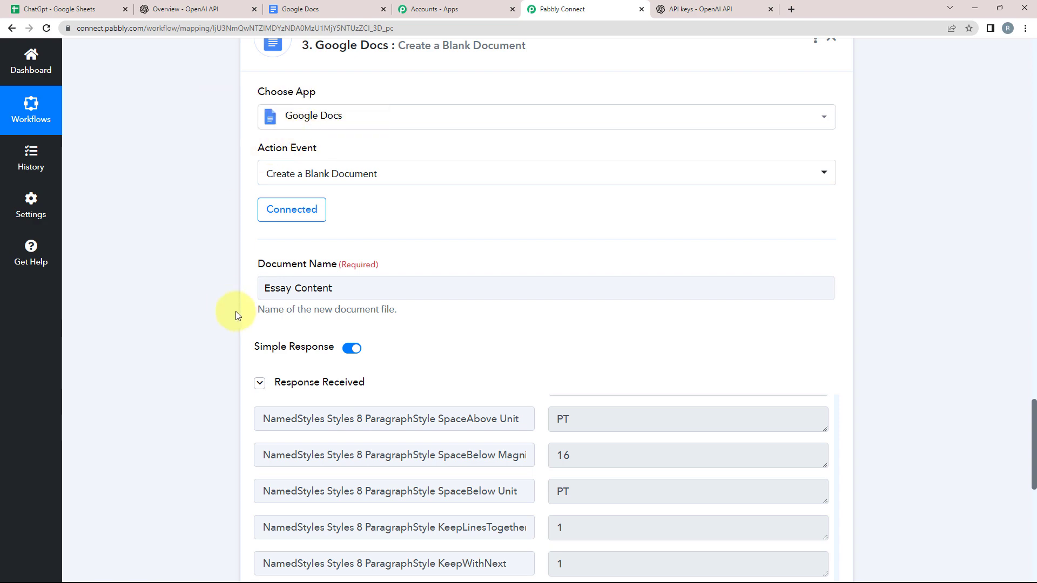
{"action": "scroll", "coordinate": [236, 313], "scroll_direction": "up", "scroll_amount": 8}
{"action": "left_click_drag", "start_coordinate": [559, 137], "coordinate": [773, 232]}
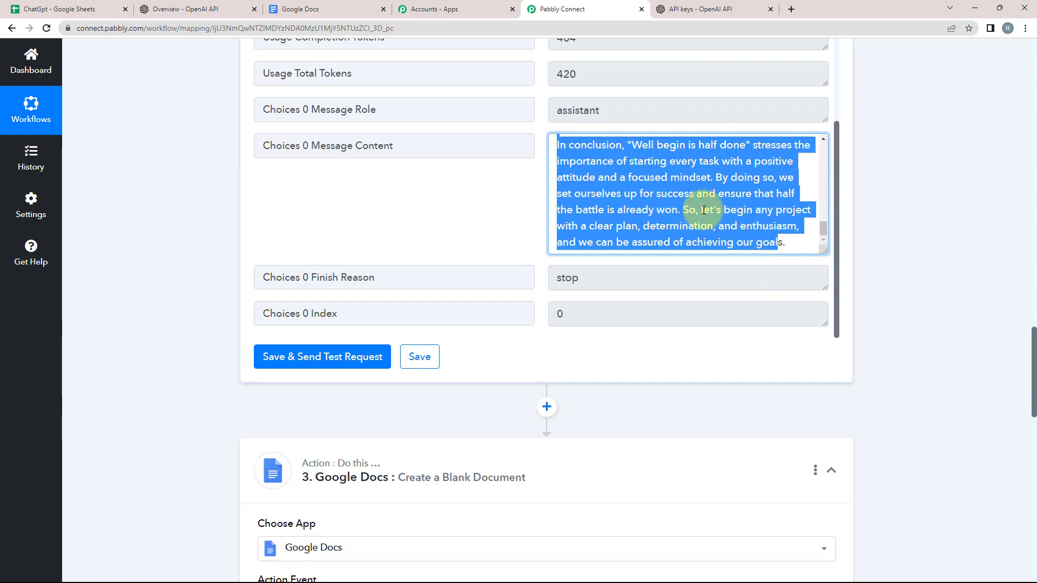
{"action": "scroll", "coordinate": [122, 386], "scroll_direction": "down", "scroll_amount": 3}
{"action": "scroll", "coordinate": [122, 386], "scroll_direction": "down", "scroll_amount": 15}
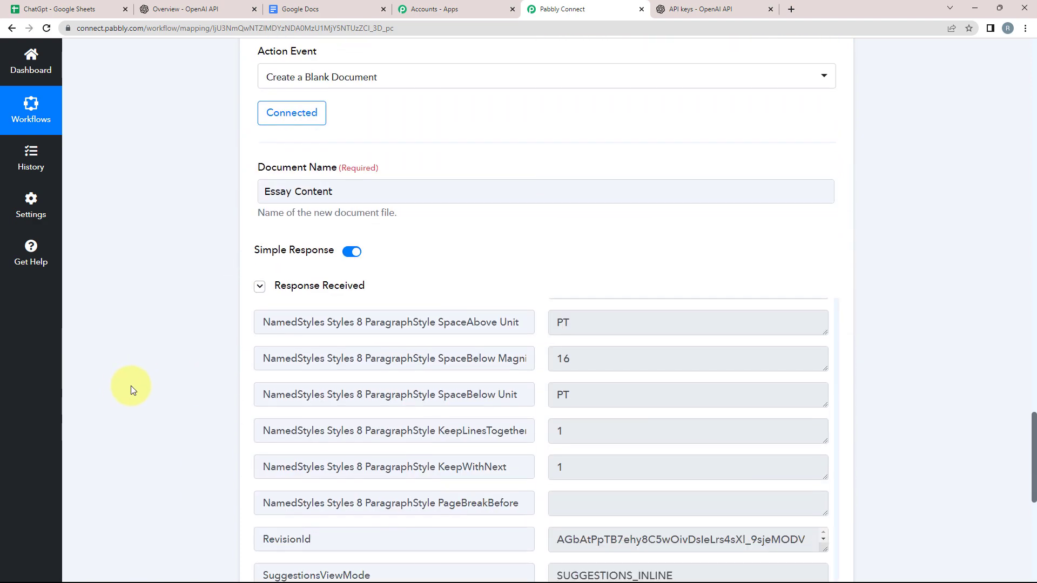
Step: Add a Google Docs step with the Append a Paragraph to a Document action
{"action": "left_click", "coordinate": [547, 252]}
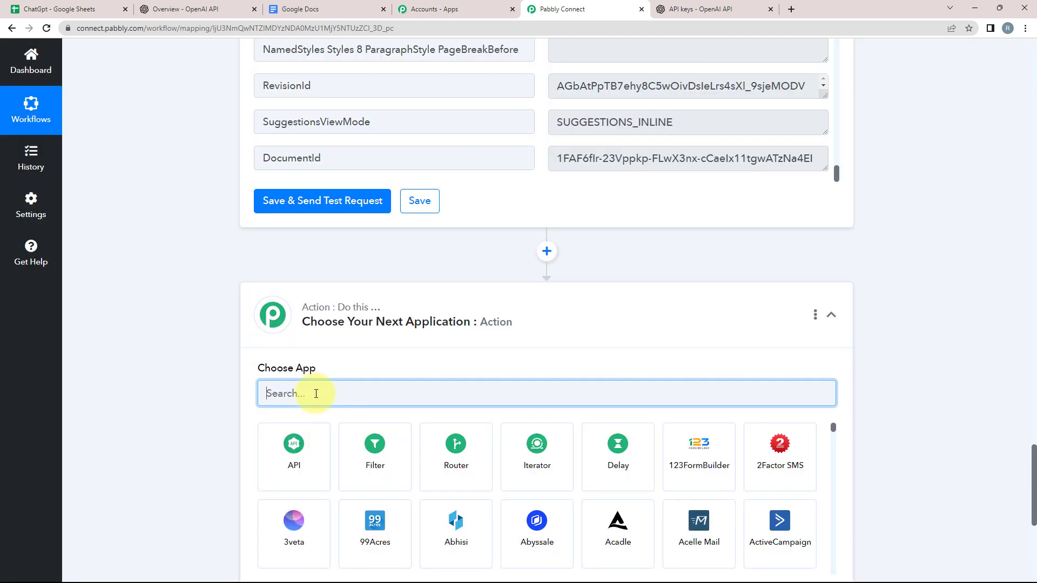
{"action": "type", "text": "goo"}
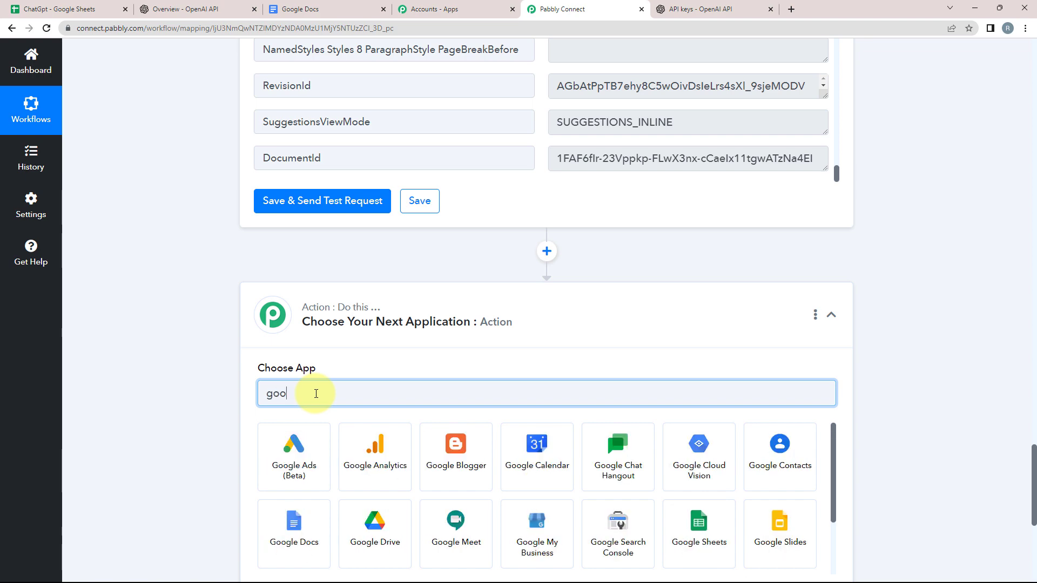
{"action": "left_click", "coordinate": [291, 532]}
{"action": "left_click", "coordinate": [234, 448]}
{"action": "left_click", "coordinate": [287, 451]}
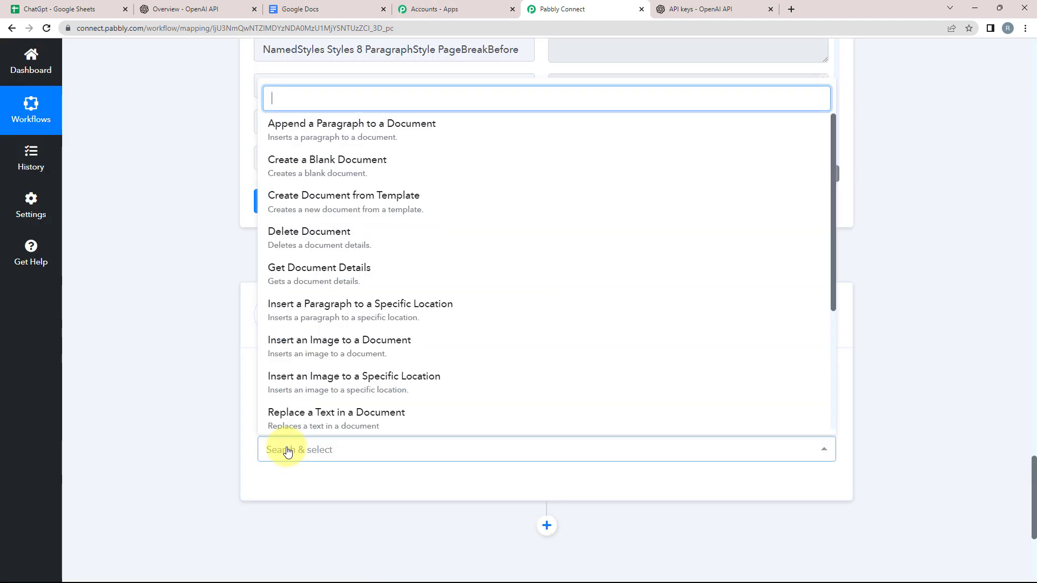
{"action": "left_click", "coordinate": [307, 134]}
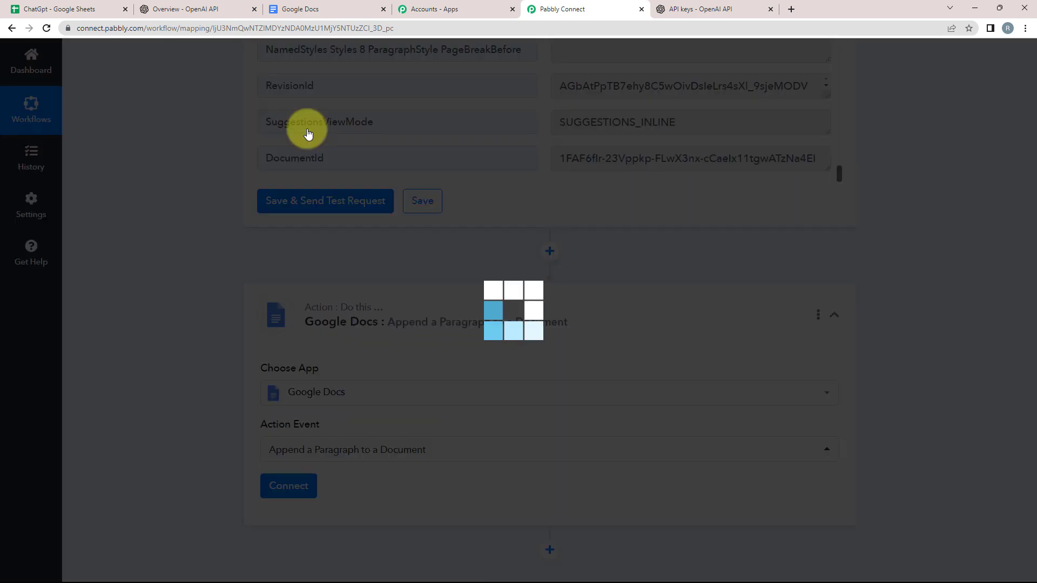
Step: Link the step to the existing Google Docs #1 connection and save
{"action": "scroll", "coordinate": [157, 410], "scroll_direction": "up", "scroll_amount": 5}
{"action": "scroll", "coordinate": [178, 412], "scroll_direction": "up", "scroll_amount": 12}
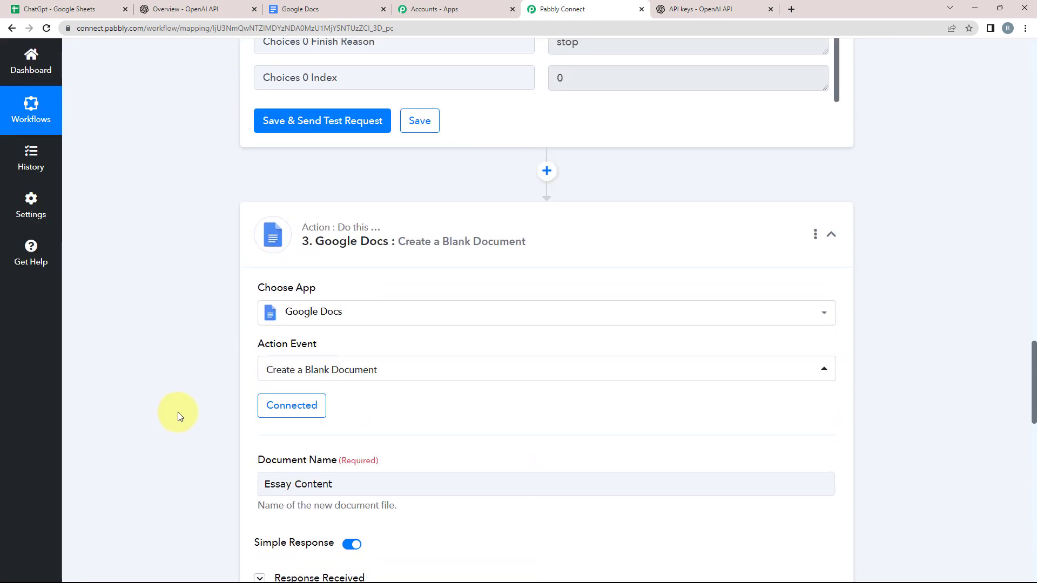
{"action": "scroll", "coordinate": [117, 377], "scroll_direction": "down", "scroll_amount": 5}
{"action": "scroll", "coordinate": [118, 378], "scroll_direction": "down", "scroll_amount": 15}
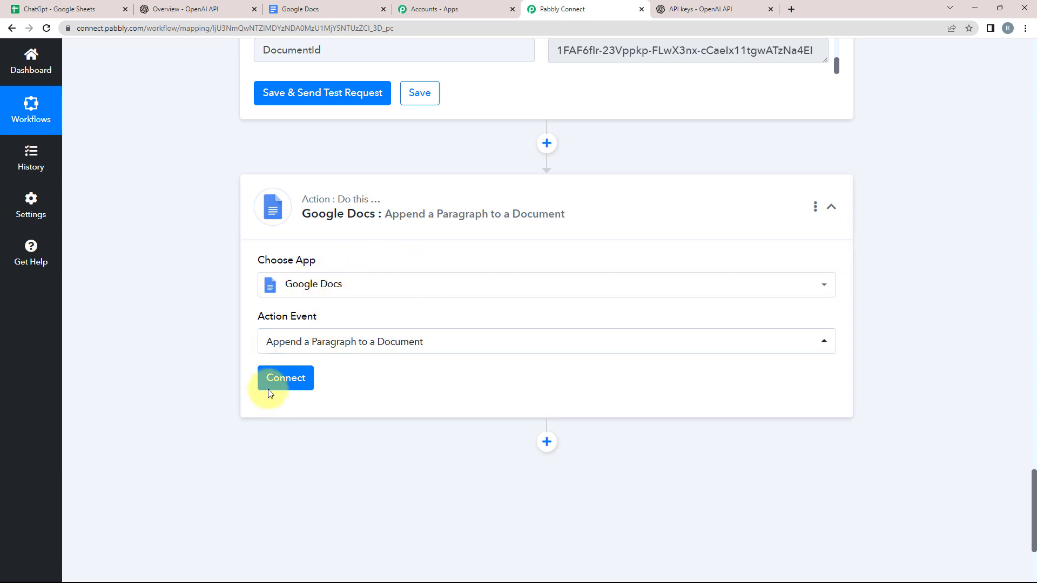
{"action": "left_click", "coordinate": [277, 384]}
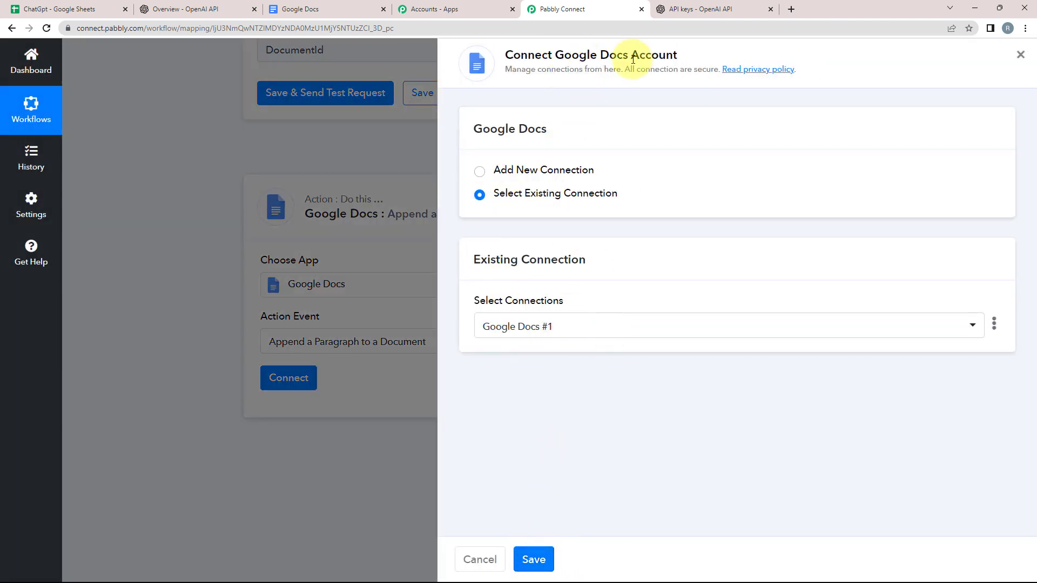
{"action": "left_click_drag", "start_coordinate": [557, 52], "coordinate": [725, 34]}
{"action": "left_click", "coordinate": [213, 226]}
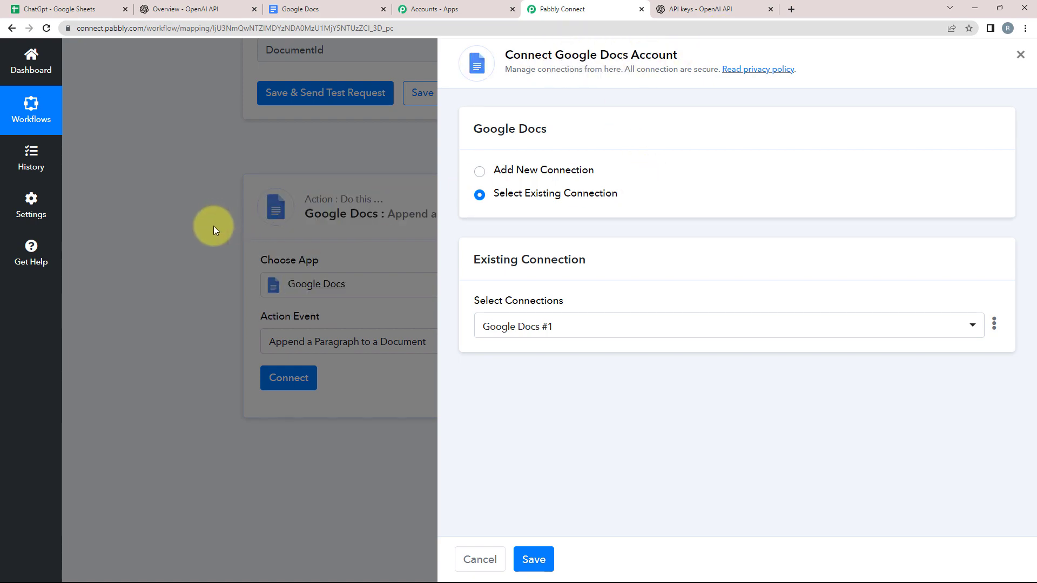
{"action": "left_click", "coordinate": [529, 560]}
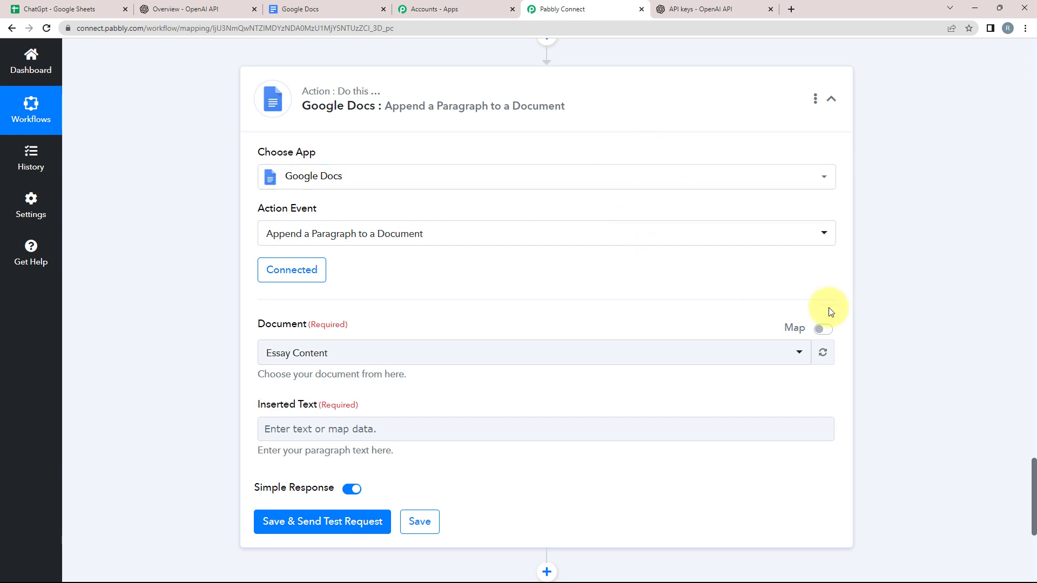
Step: Select Essay Content as the document to append to
{"action": "scroll", "coordinate": [193, 415], "scroll_direction": "down", "scroll_amount": 1}
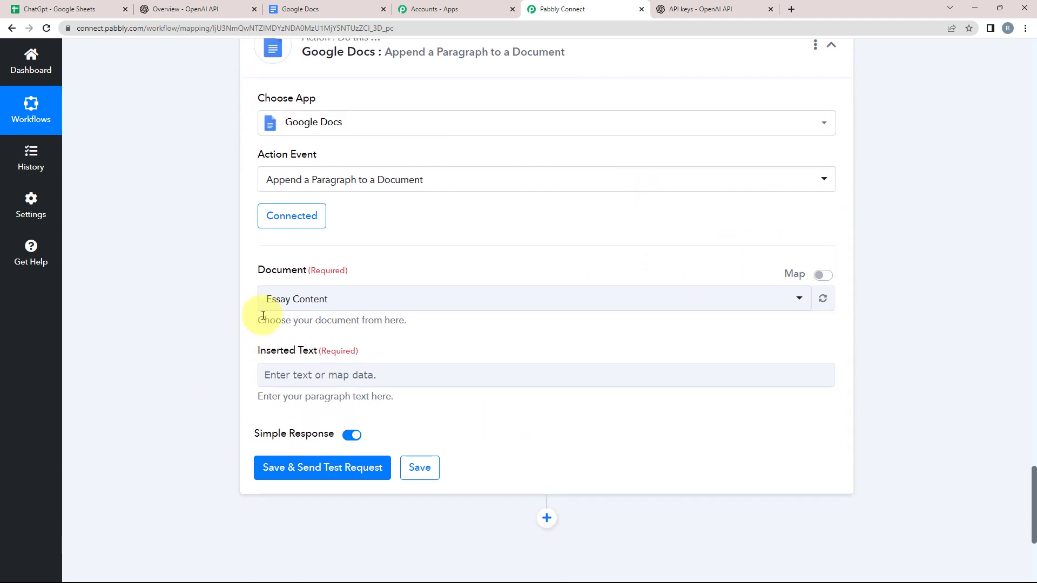
{"action": "left_click", "coordinate": [278, 294]}
{"action": "left_click", "coordinate": [278, 357]}
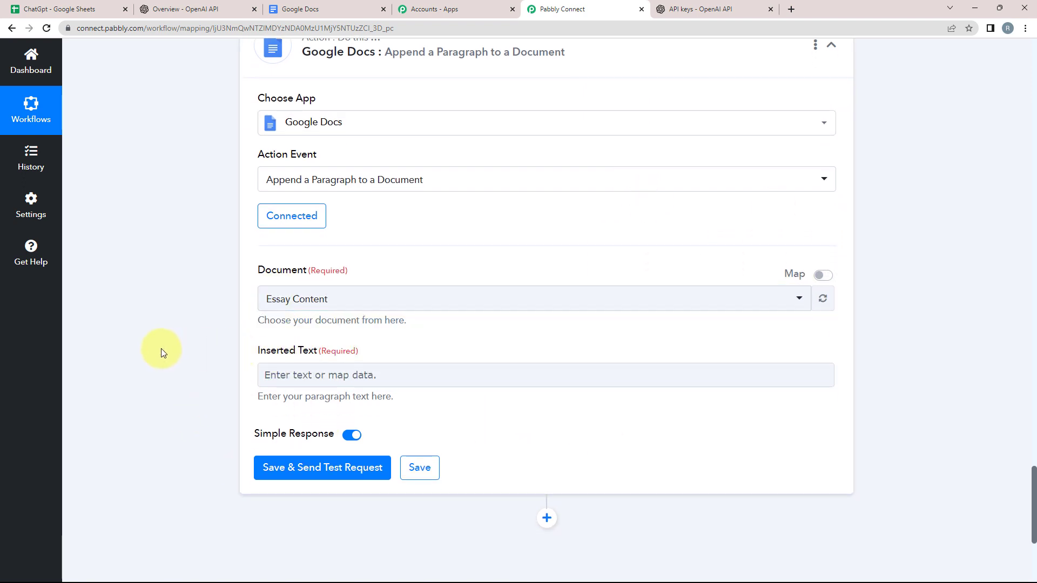
Step: Map ChatGPT's Choices 0 Message Content into the Inserted Text field
{"action": "scroll", "coordinate": [161, 349], "scroll_direction": "down", "scroll_amount": 2}
{"action": "left_click", "coordinate": [295, 268]}
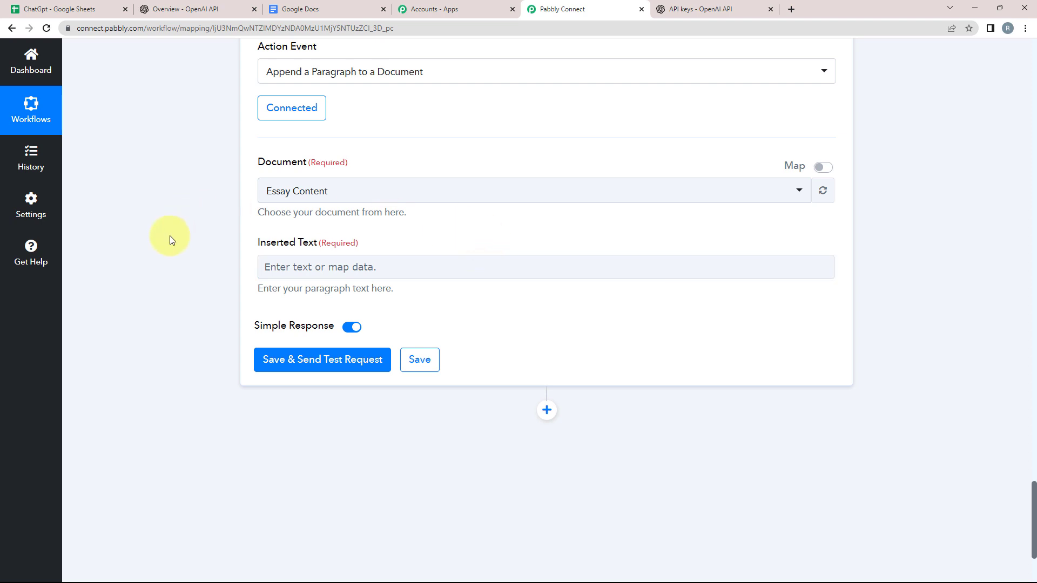
{"action": "left_click", "coordinate": [267, 273]}
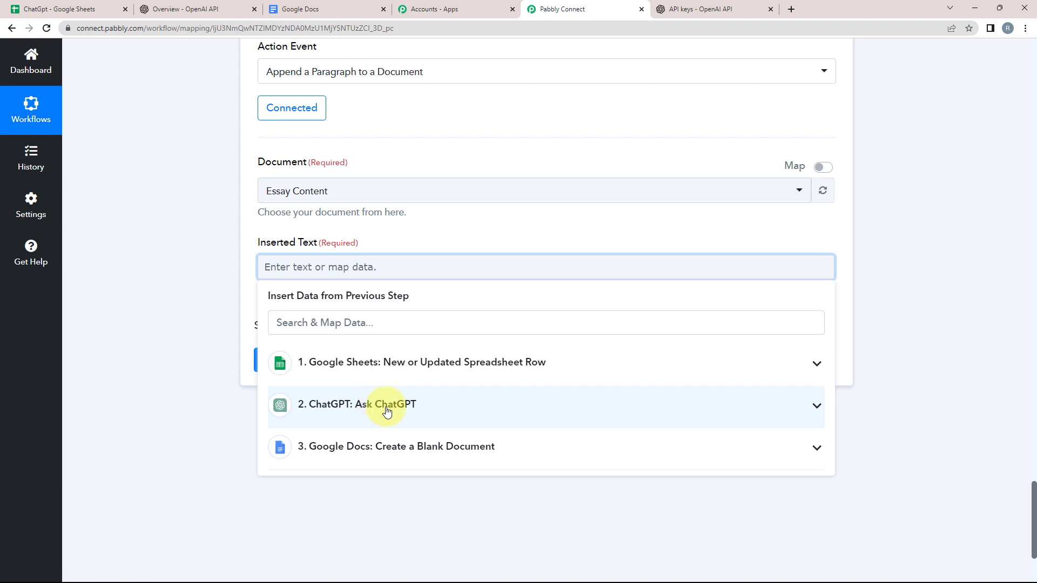
{"action": "left_click", "coordinate": [817, 407]}
{"action": "scroll", "coordinate": [373, 475], "scroll_direction": "down", "scroll_amount": 5}
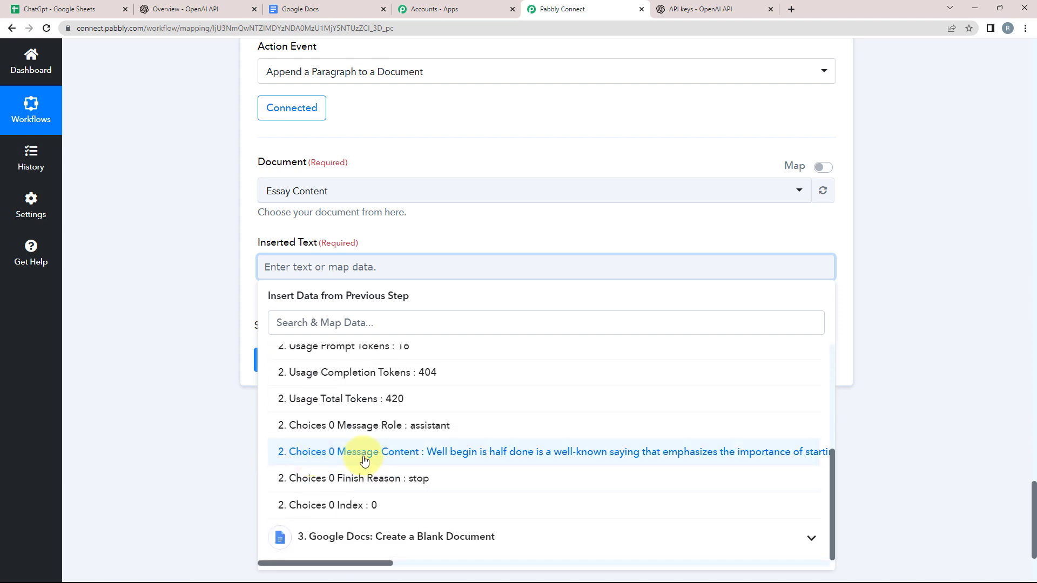
{"action": "left_click", "coordinate": [446, 454]}
{"action": "left_click", "coordinate": [151, 340]}
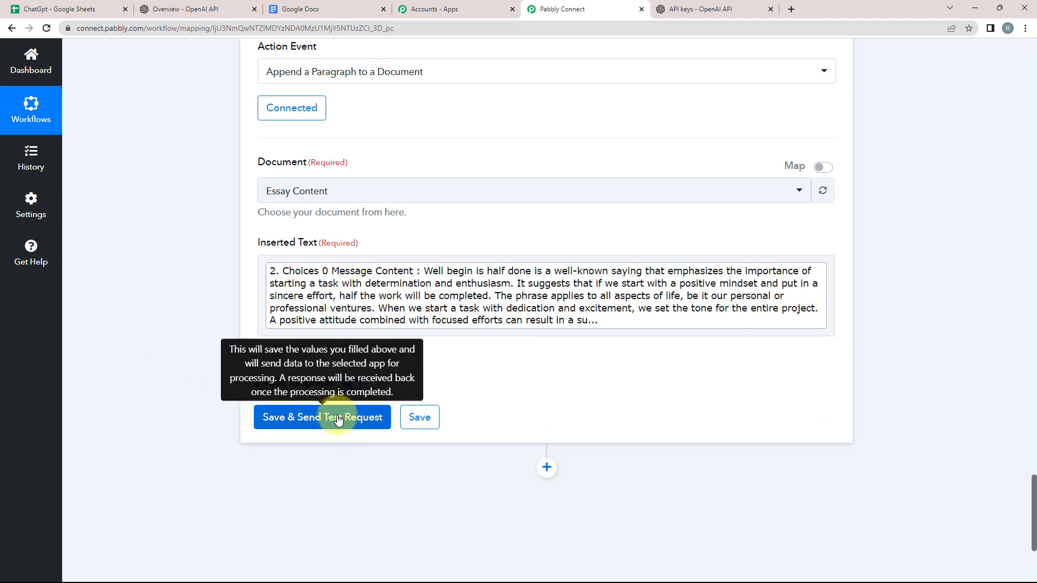
Step: Save and test the append step, then check Essay Content in Google Docs
{"action": "scroll", "coordinate": [262, 318], "scroll_direction": "up", "scroll_amount": 1}
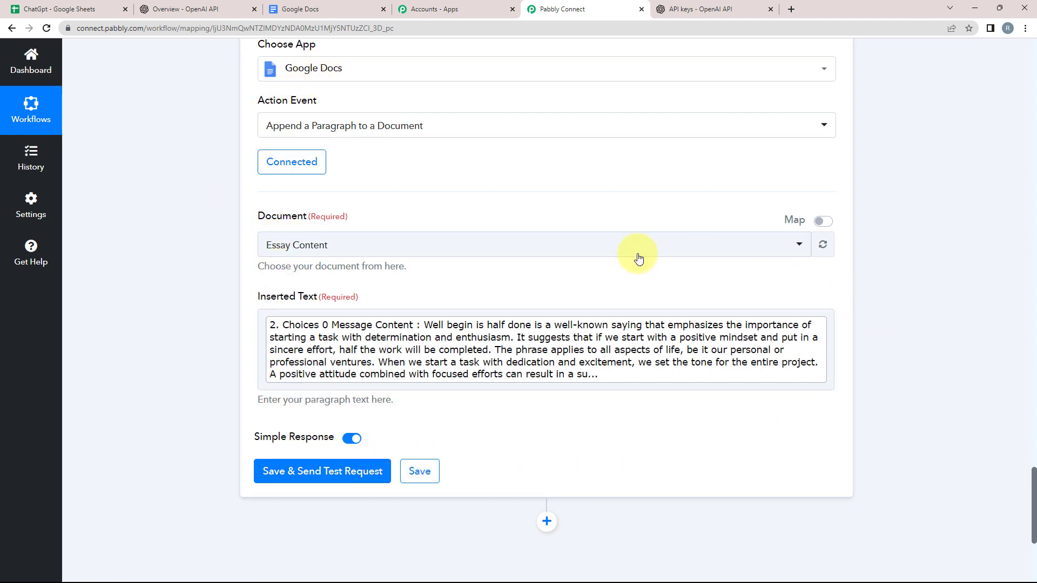
{"action": "left_click", "coordinate": [279, 473]}
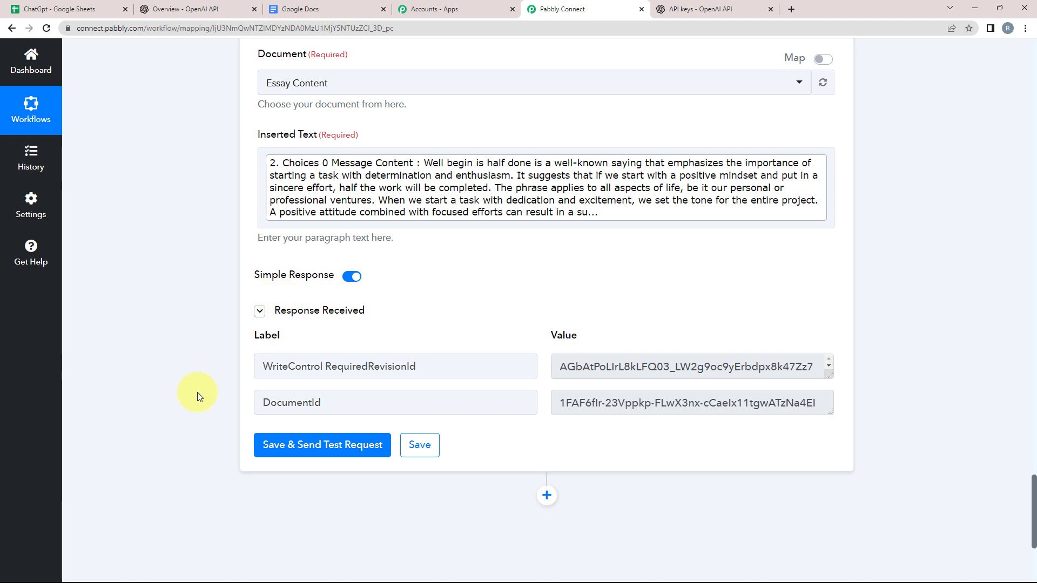
{"action": "scroll", "coordinate": [197, 392], "scroll_direction": "up", "scroll_amount": 3}
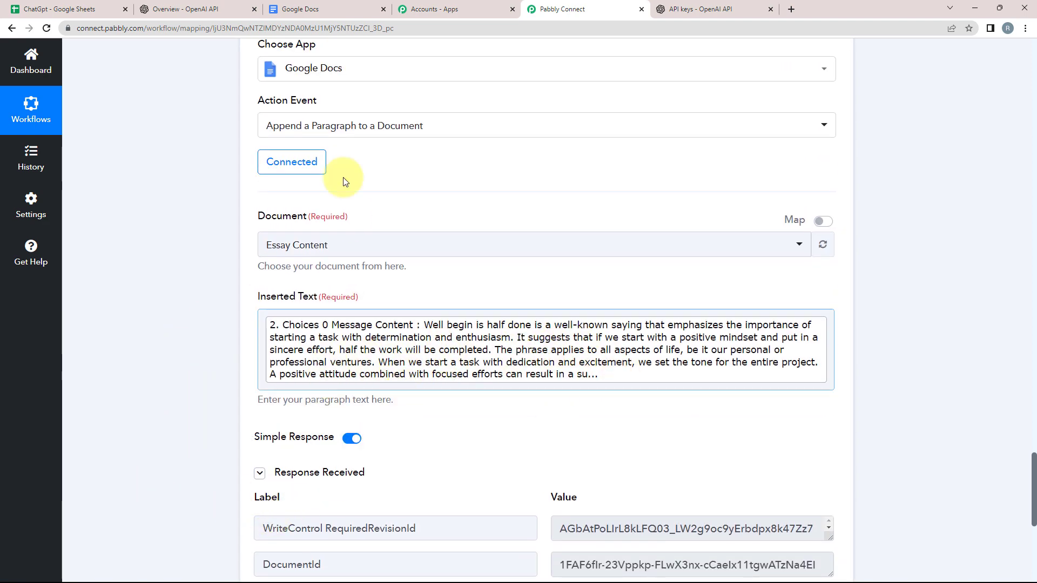
{"action": "left_click", "coordinate": [312, 11]}
{"action": "scroll", "coordinate": [116, 436], "scroll_direction": "down", "scroll_amount": 1}
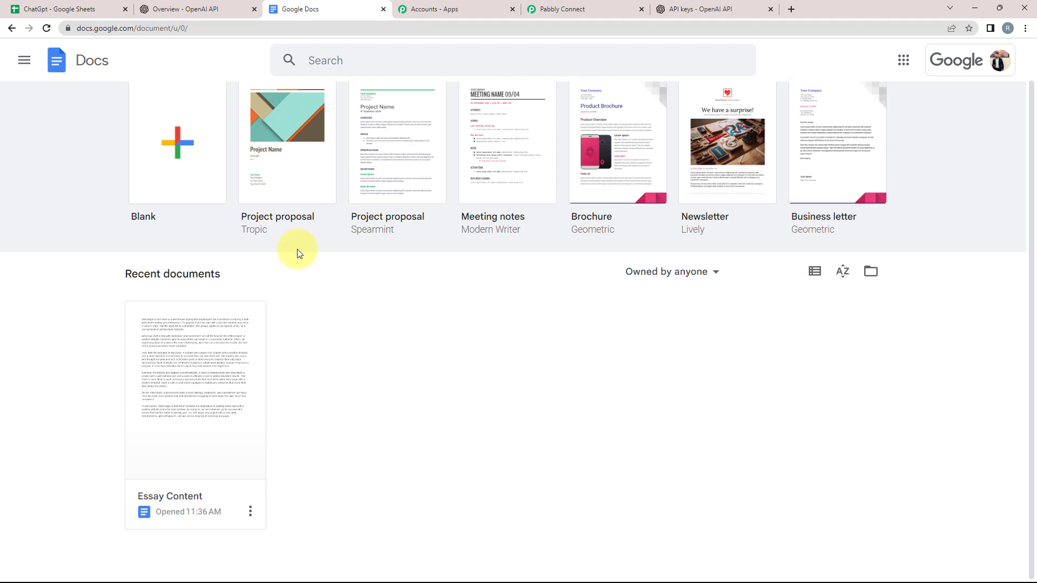
Step: Review the ChatGPT essay appended to the Essay Content document, then go back to Pabbly Connect
{"action": "left_click", "coordinate": [195, 398]}
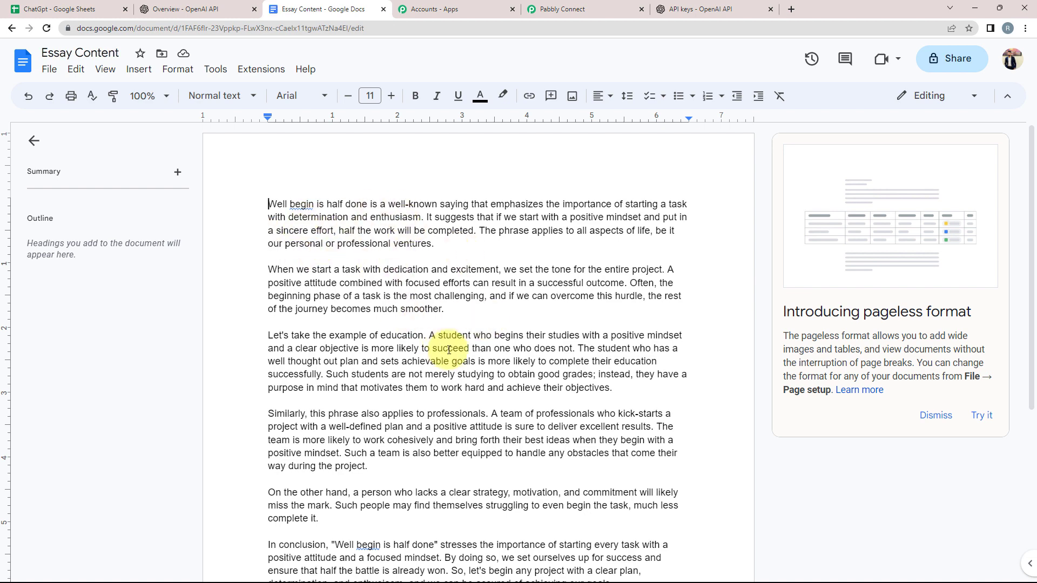
{"action": "left_click", "coordinate": [562, 6]}
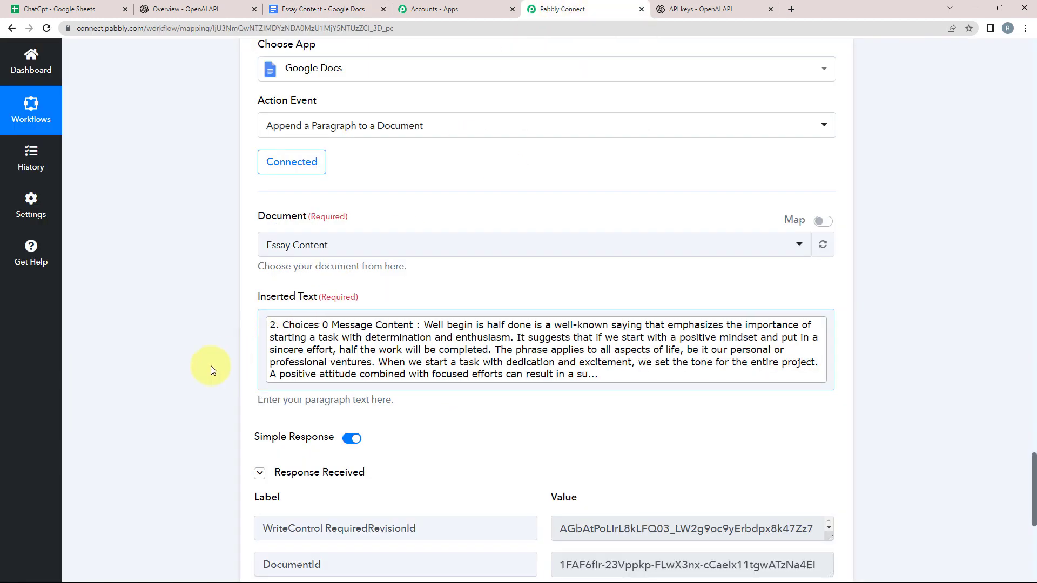
Step: Collapse the Append a Paragraph and Create a Blank Document steps
{"action": "scroll", "coordinate": [183, 374], "scroll_direction": "up", "scroll_amount": 5}
{"action": "left_click", "coordinate": [729, 271]}
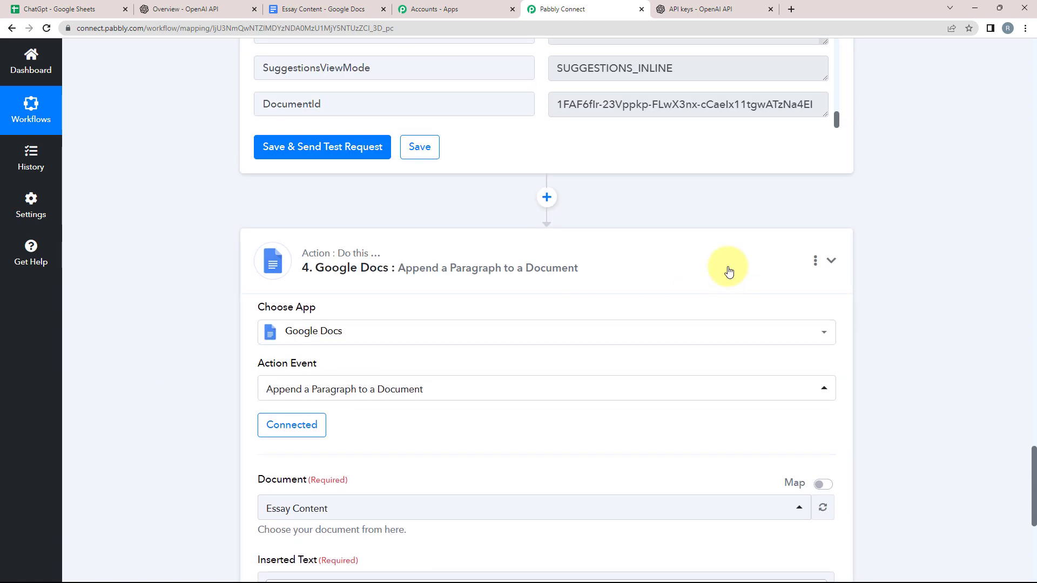
{"action": "scroll", "coordinate": [729, 272], "scroll_direction": "up", "scroll_amount": 9}
{"action": "scroll", "coordinate": [729, 270], "scroll_direction": "up", "scroll_amount": 4}
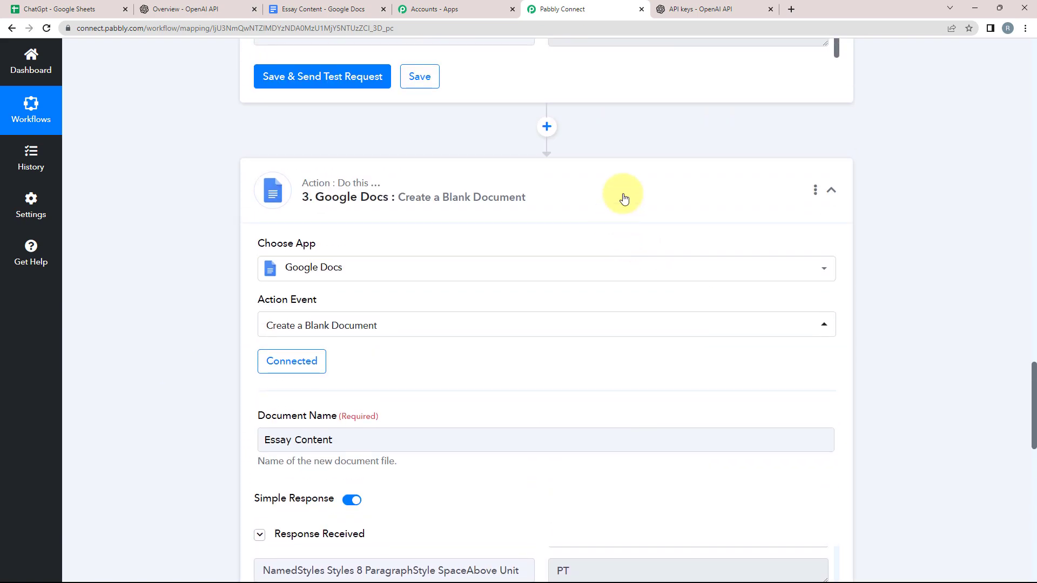
{"action": "left_click", "coordinate": [622, 197]}
Step: Collapse the Ask ChatGPT and Google Sheets trigger steps to show the full workflow overview
{"action": "scroll", "coordinate": [623, 195], "scroll_direction": "up", "scroll_amount": 7}
{"action": "scroll", "coordinate": [597, 192], "scroll_direction": "up", "scroll_amount": 9}
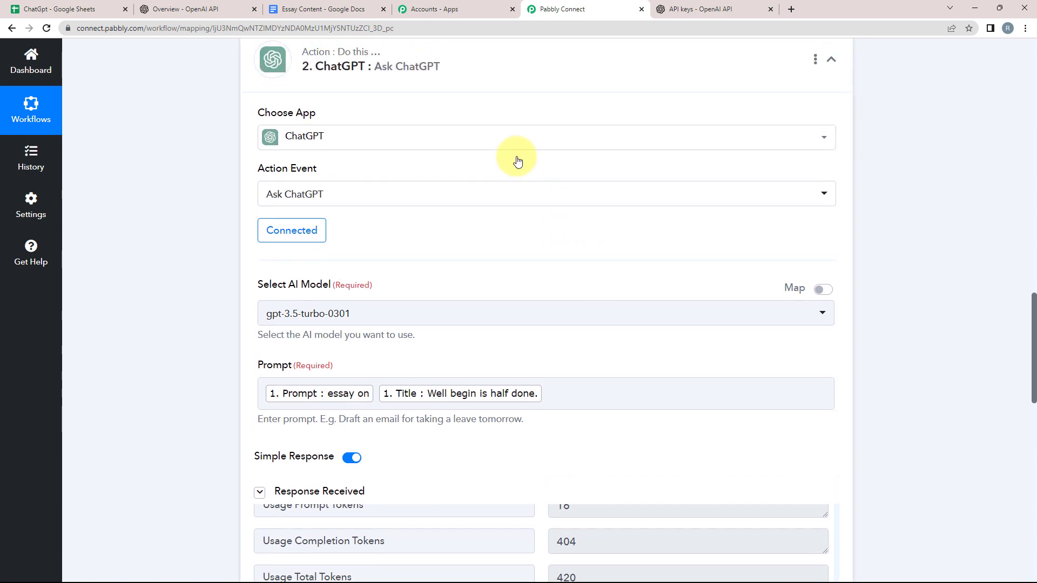
{"action": "left_click", "coordinate": [332, 158]}
{"action": "scroll", "coordinate": [355, 194], "scroll_direction": "up", "scroll_amount": 18}
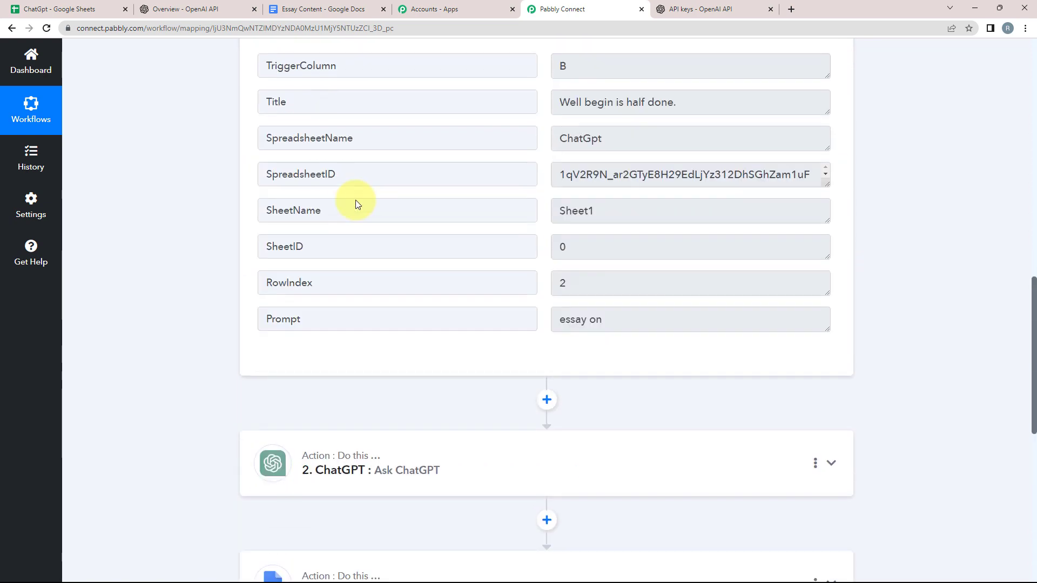
{"action": "scroll", "coordinate": [384, 210], "scroll_direction": "up", "scroll_amount": 4}
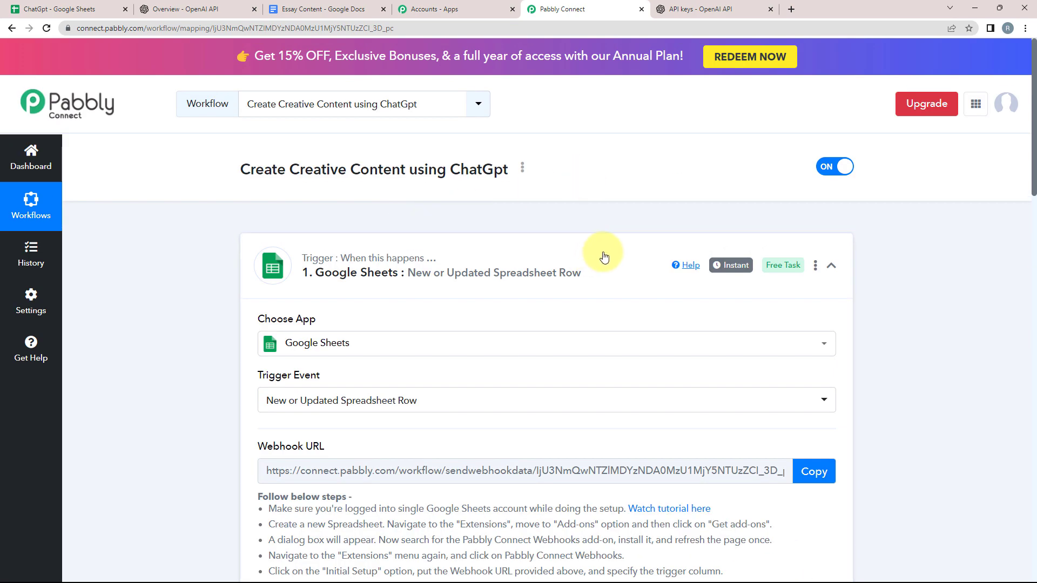
{"action": "left_click", "coordinate": [601, 253]}
{"action": "scroll", "coordinate": [179, 359], "scroll_direction": "down", "scroll_amount": 2}
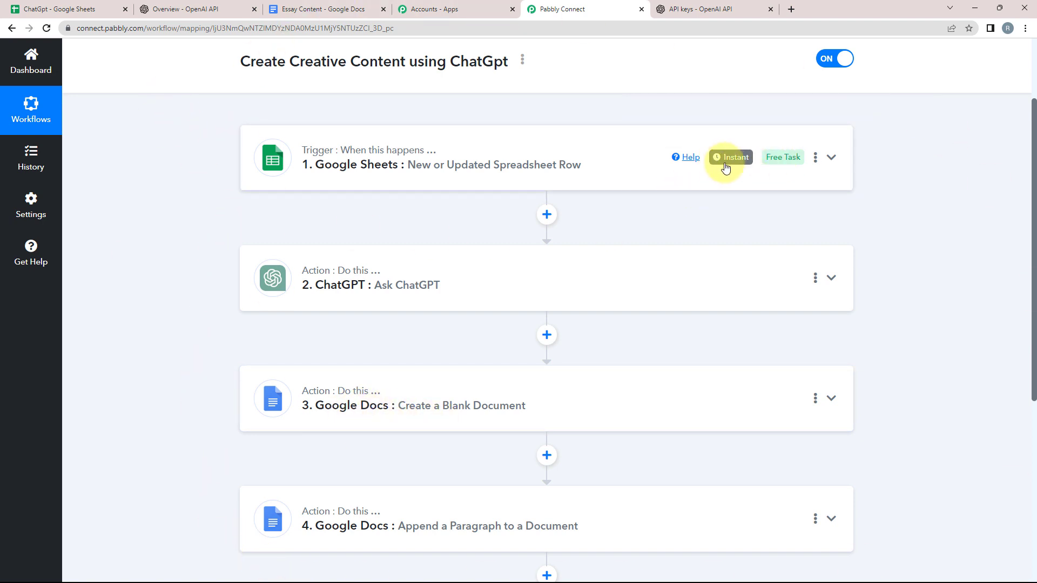
{"action": "mouse_move", "coordinate": [718, 167]}
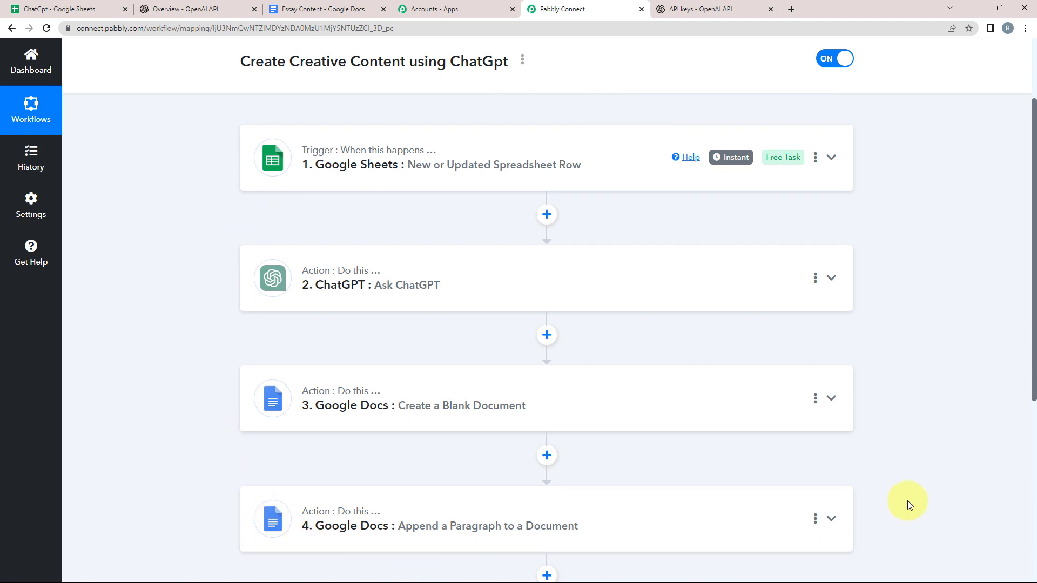